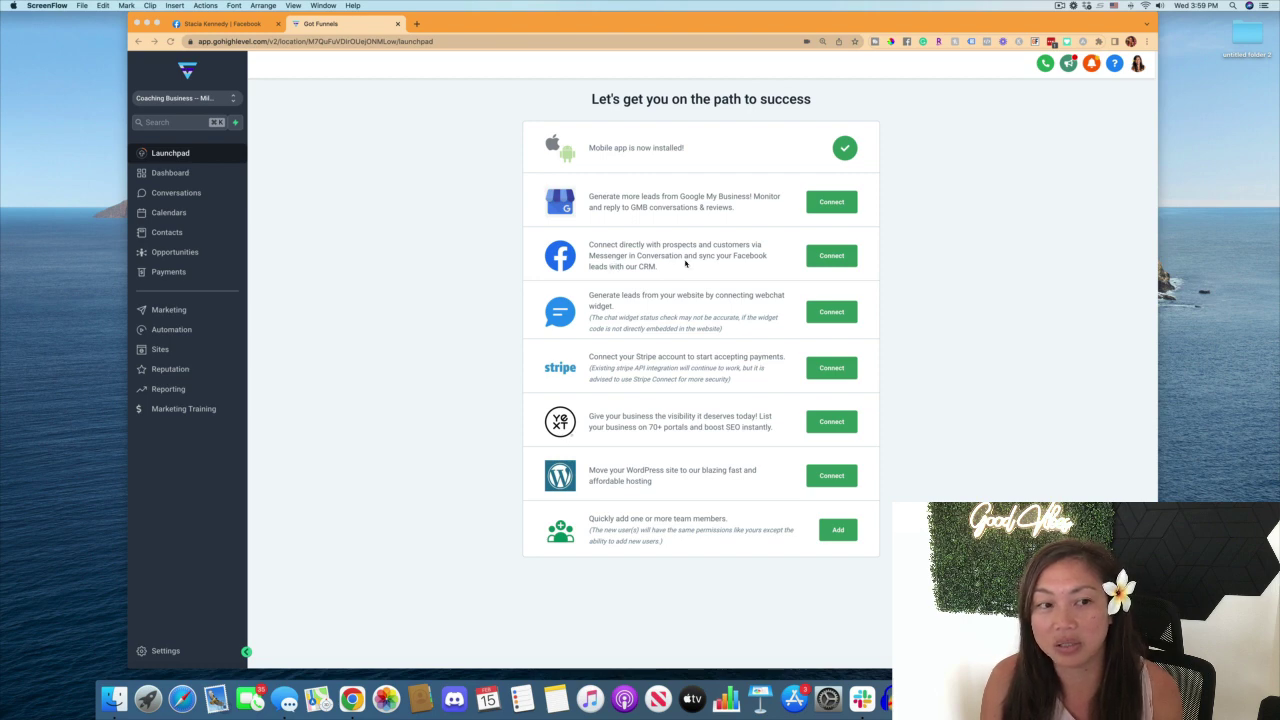
Navigate from the Social Planner through the dashboard back to the onboarding Launchpad.
left_click(174, 315)
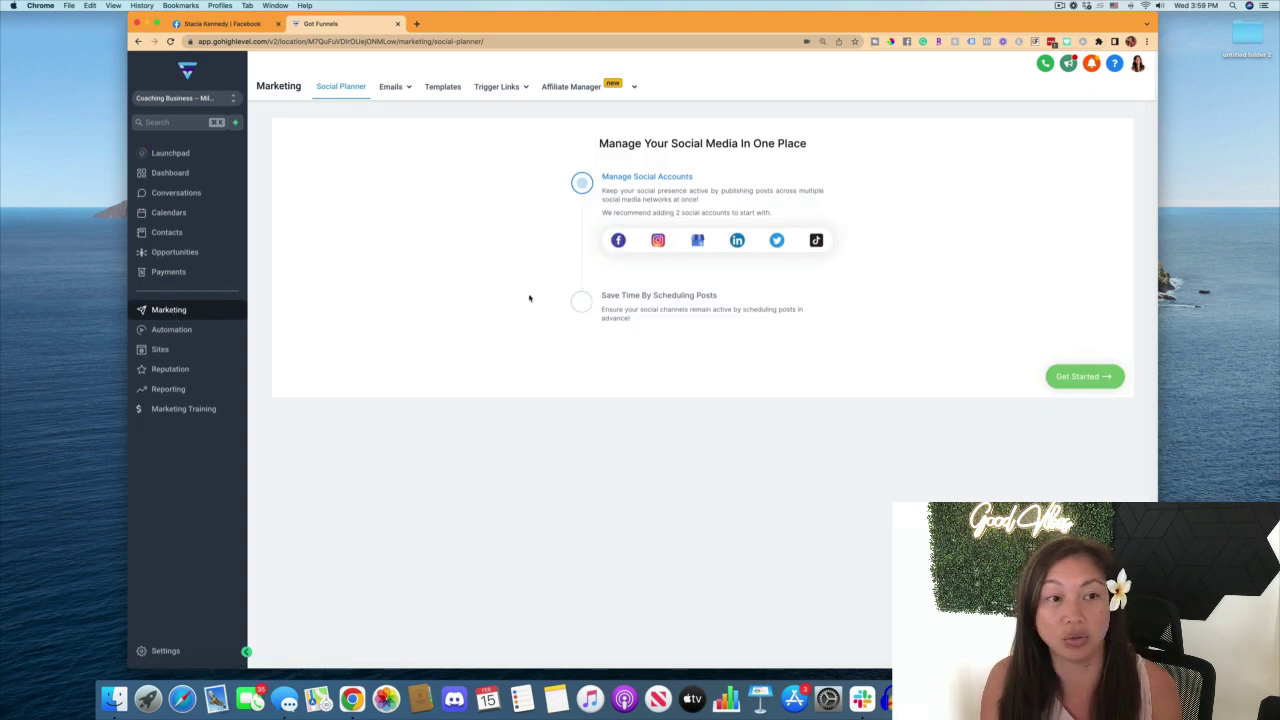
left_click(189, 174)
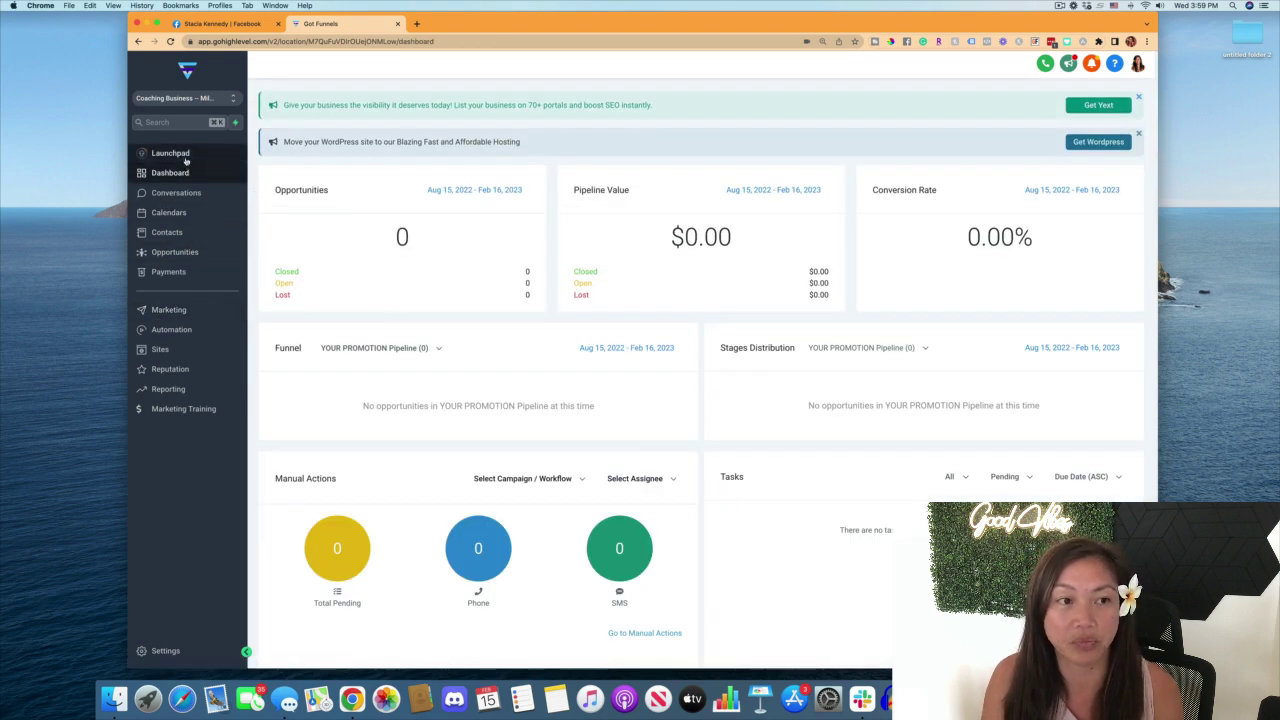
left_click(203, 157)
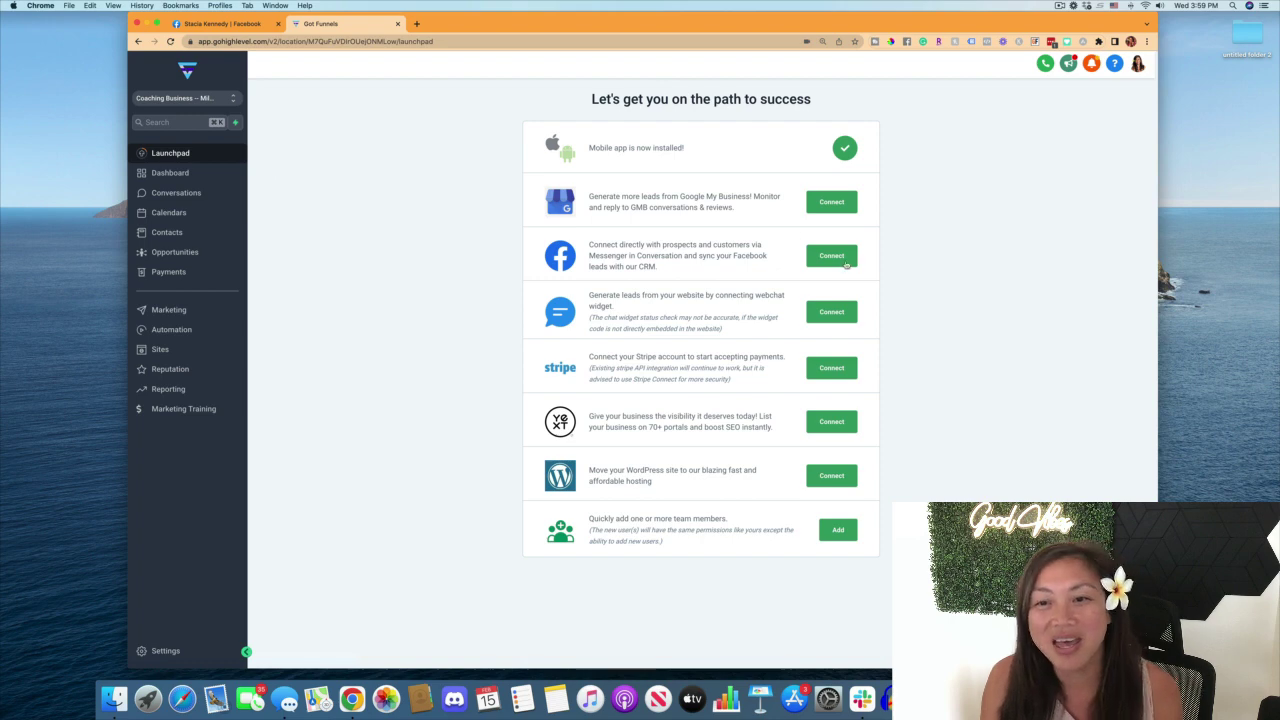
Authorize Facebook on the Facebook row, accepting the permissions notice and continuing with the existing account.
left_click(843, 258)
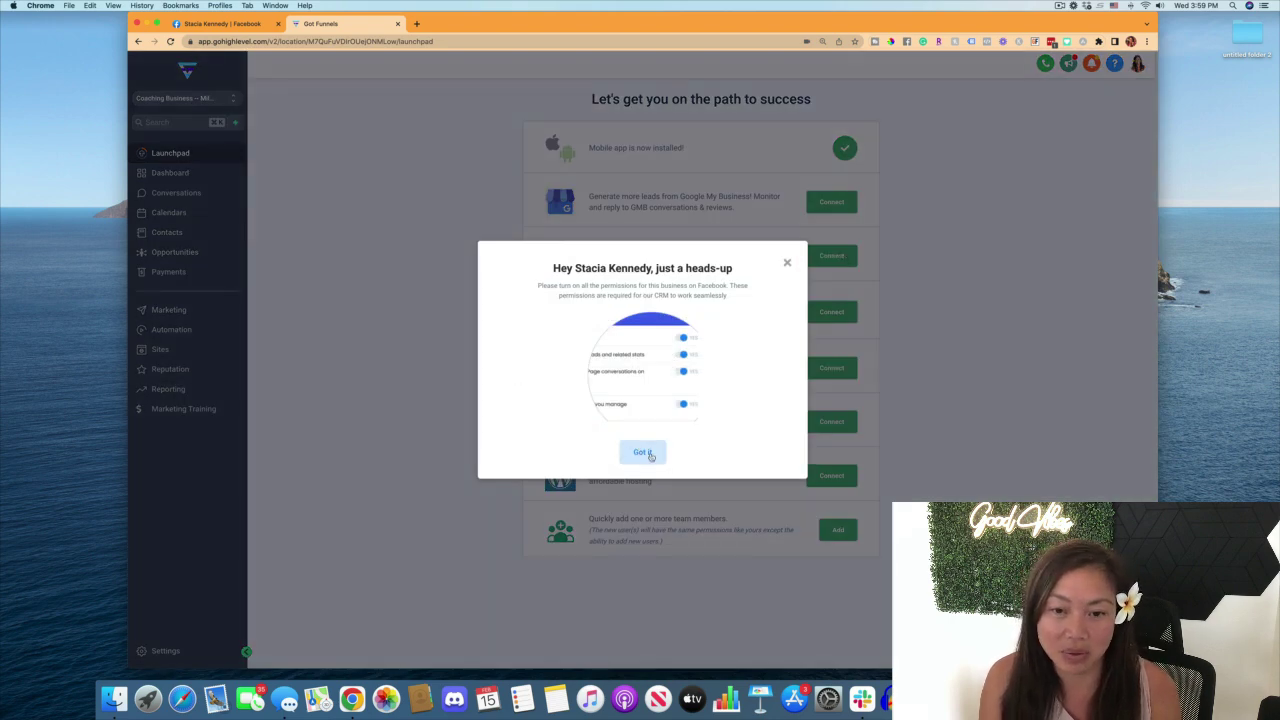
left_click(643, 452)
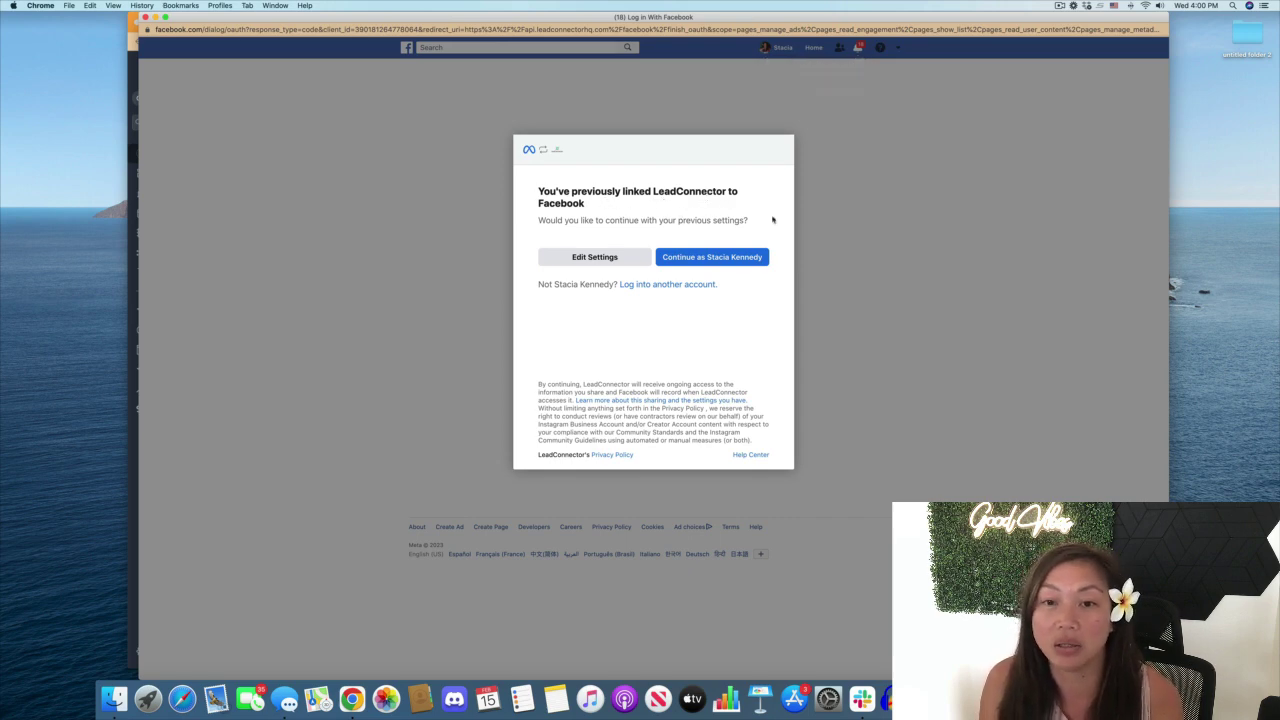
left_click(694, 258)
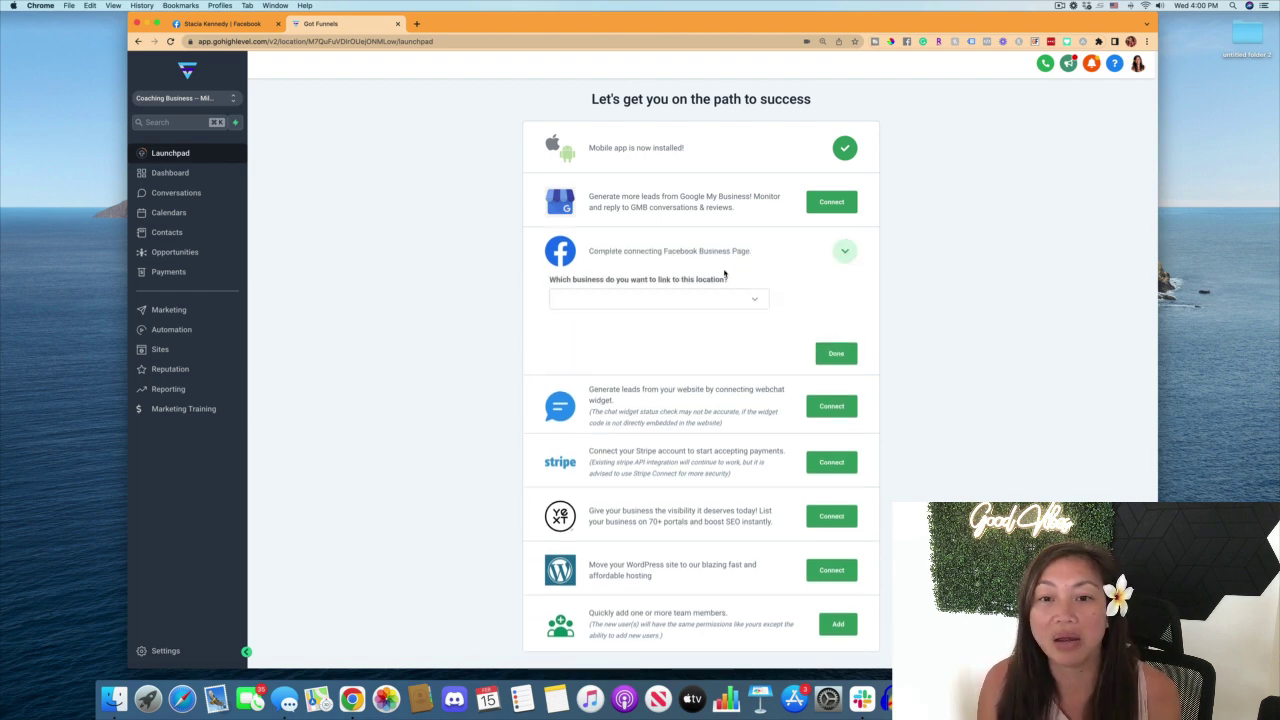
Pick the owner's own Facebook page from the business list and save the link.
left_click(732, 301)
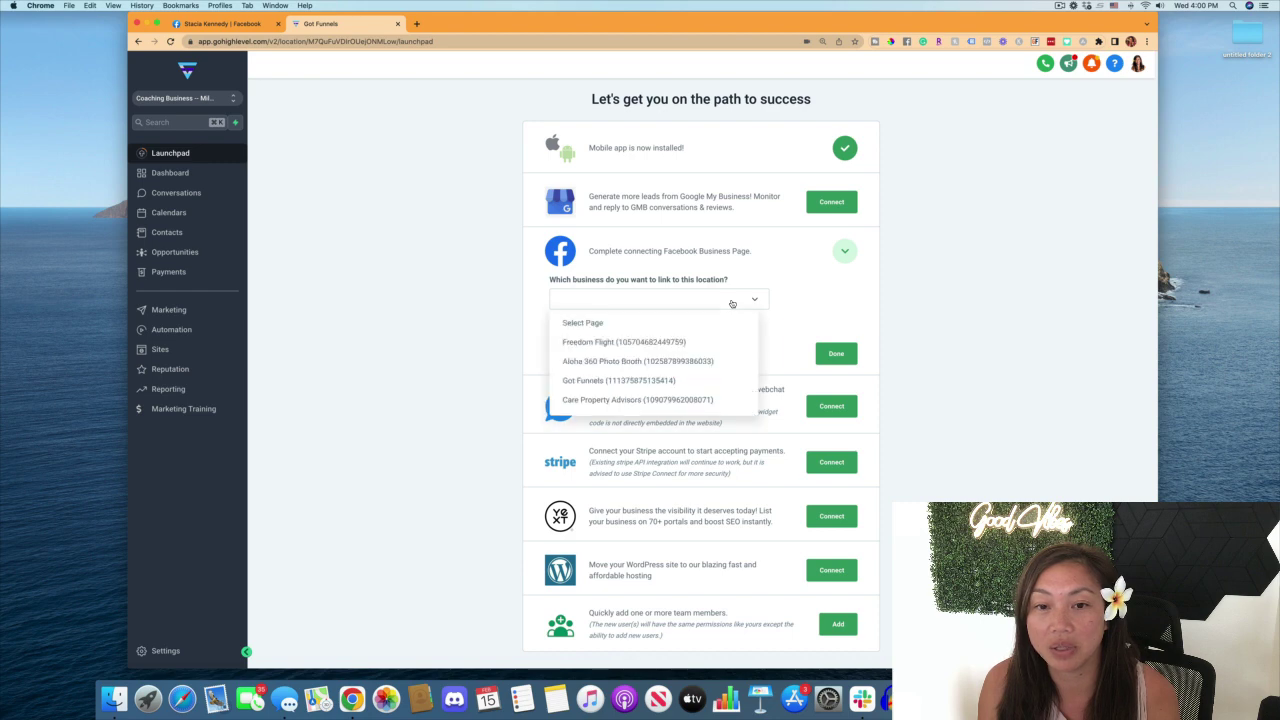
scroll(650, 330, "down", 3)
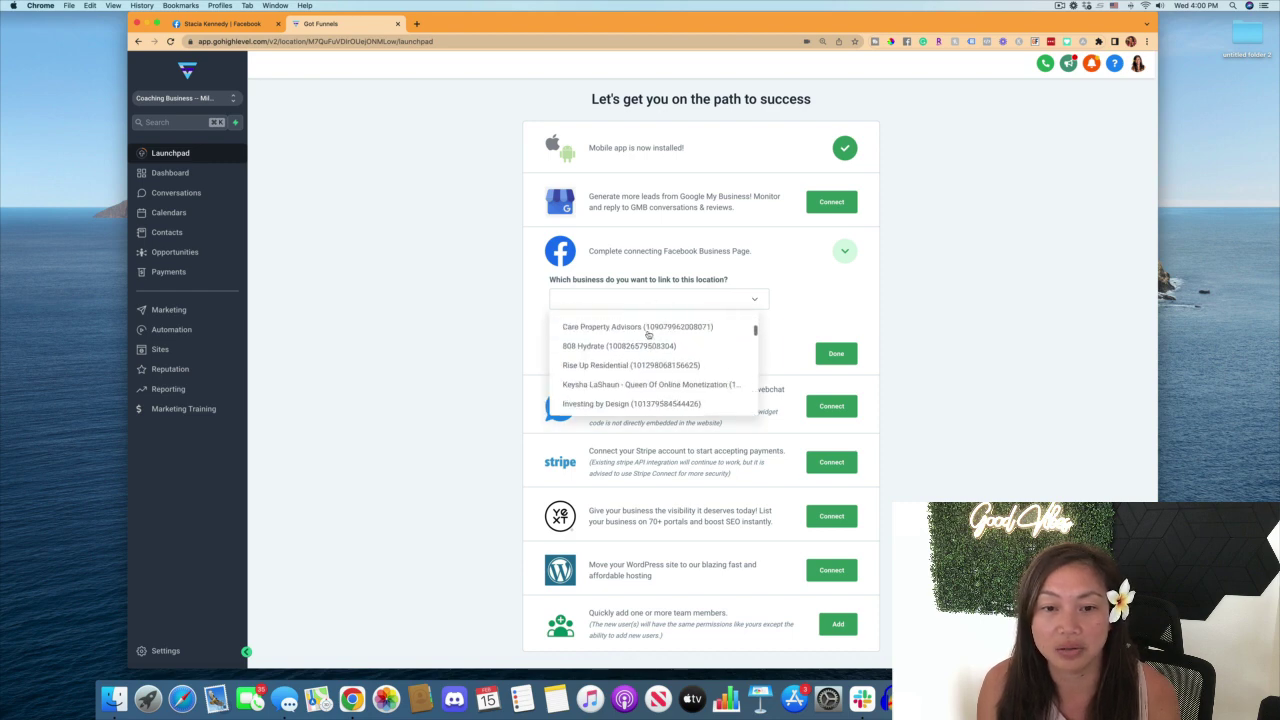
scroll(647, 335, "down", 5)
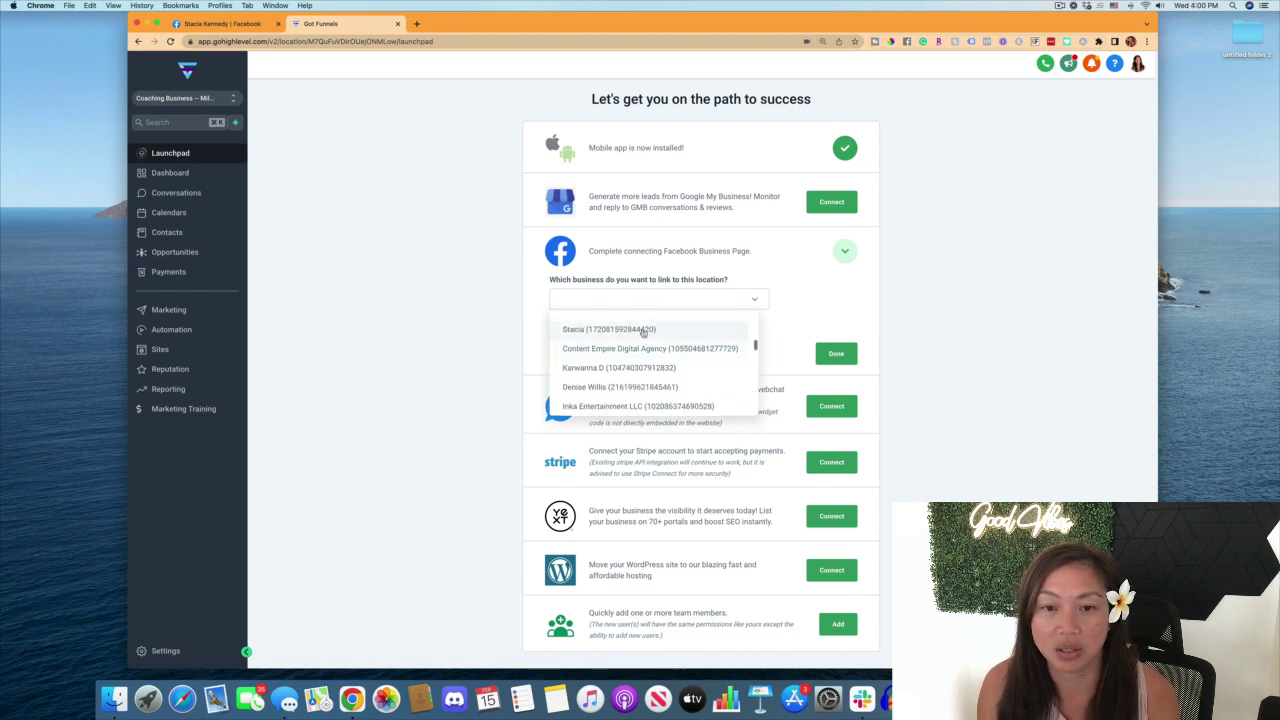
left_click(643, 333)
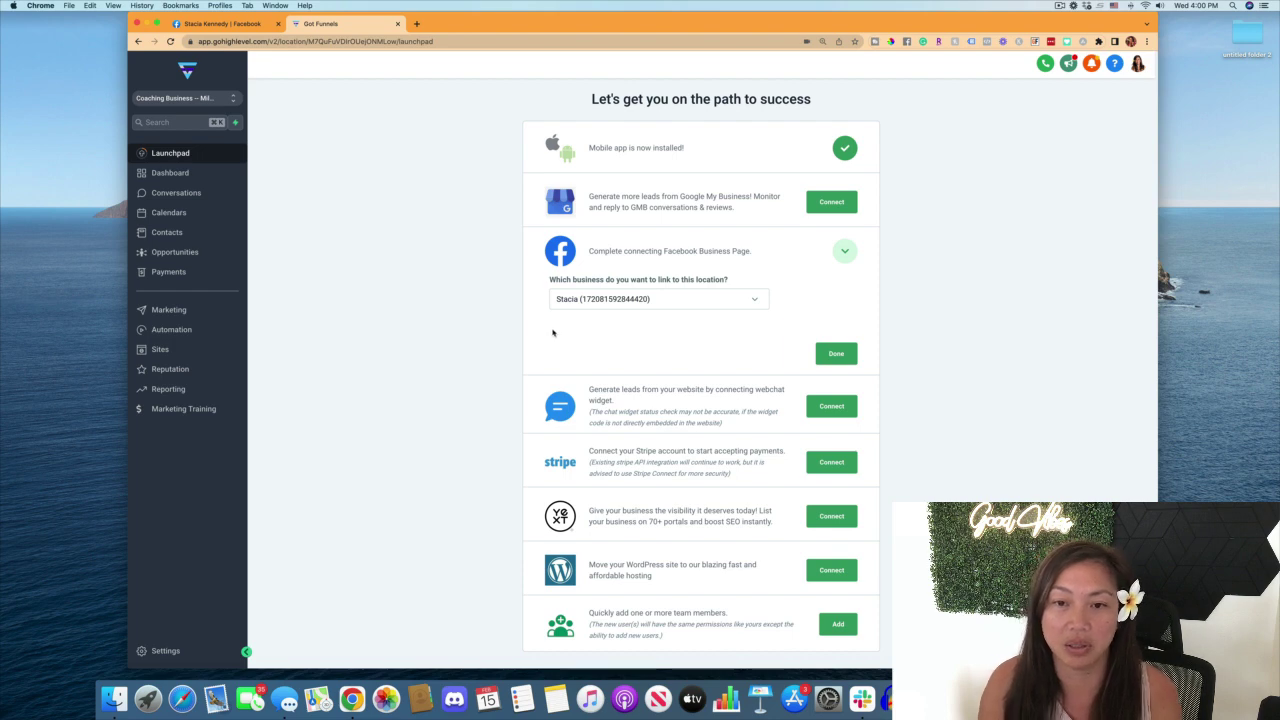
left_click(841, 362)
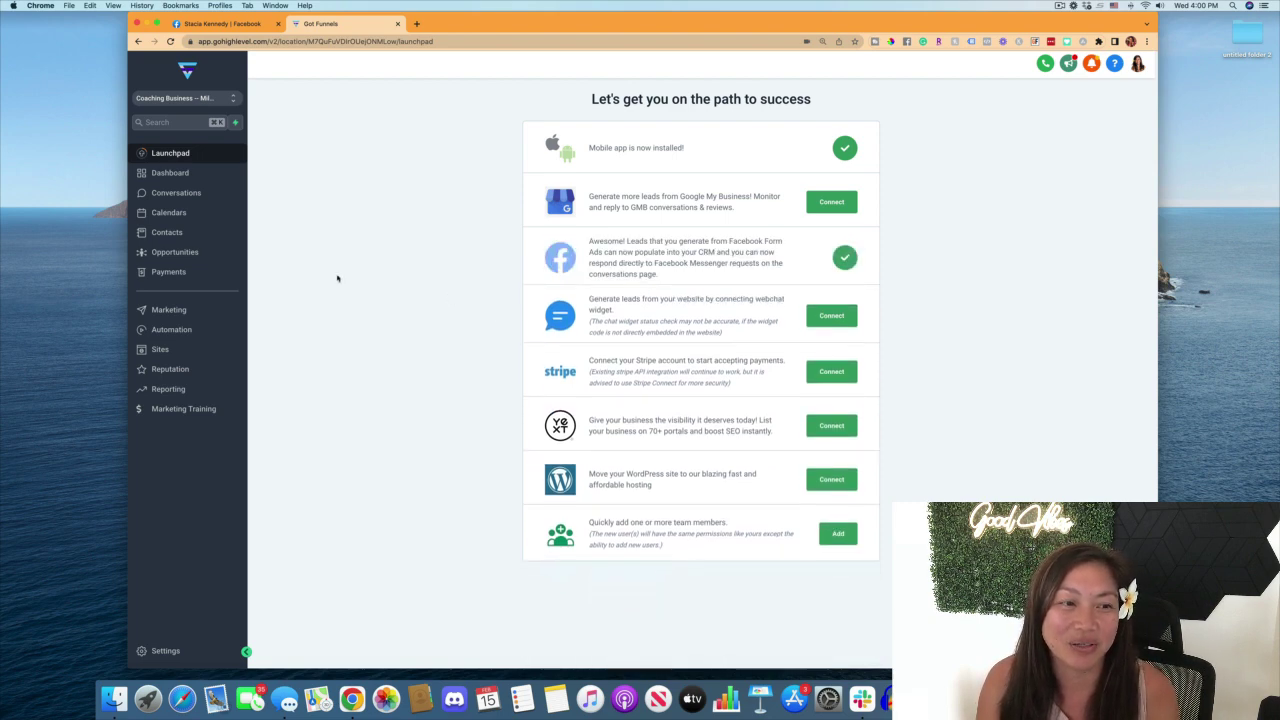
In Marketing > Social Planner, add a Facebook account by selecting and allowing the owner's page.
left_click(186, 311)
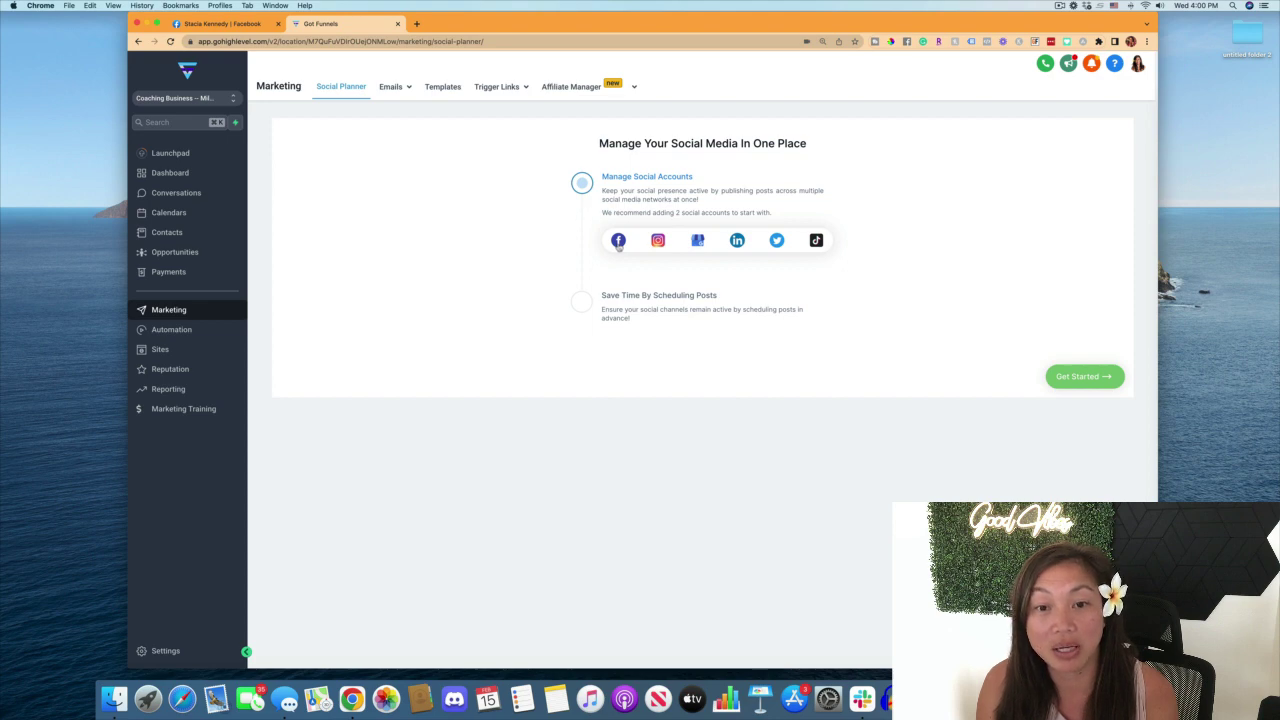
left_click(619, 242)
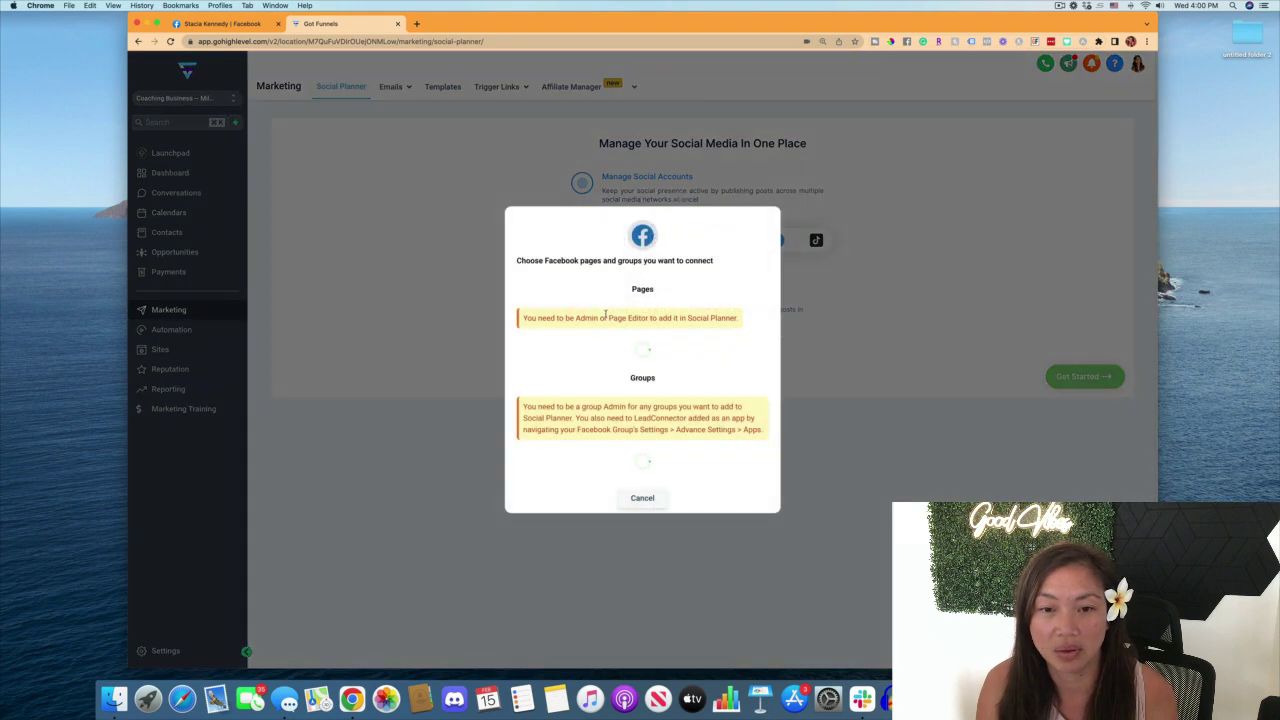
scroll(563, 355, "down", 5)
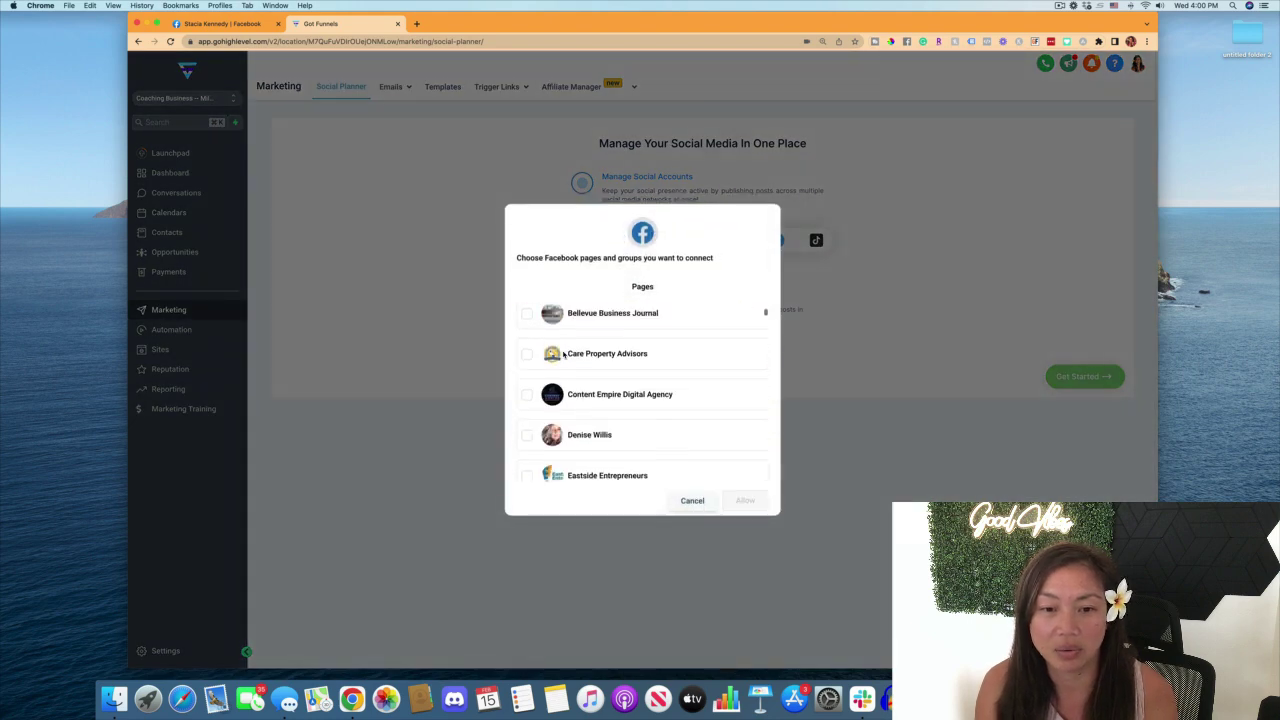
scroll(563, 355, "down", 10)
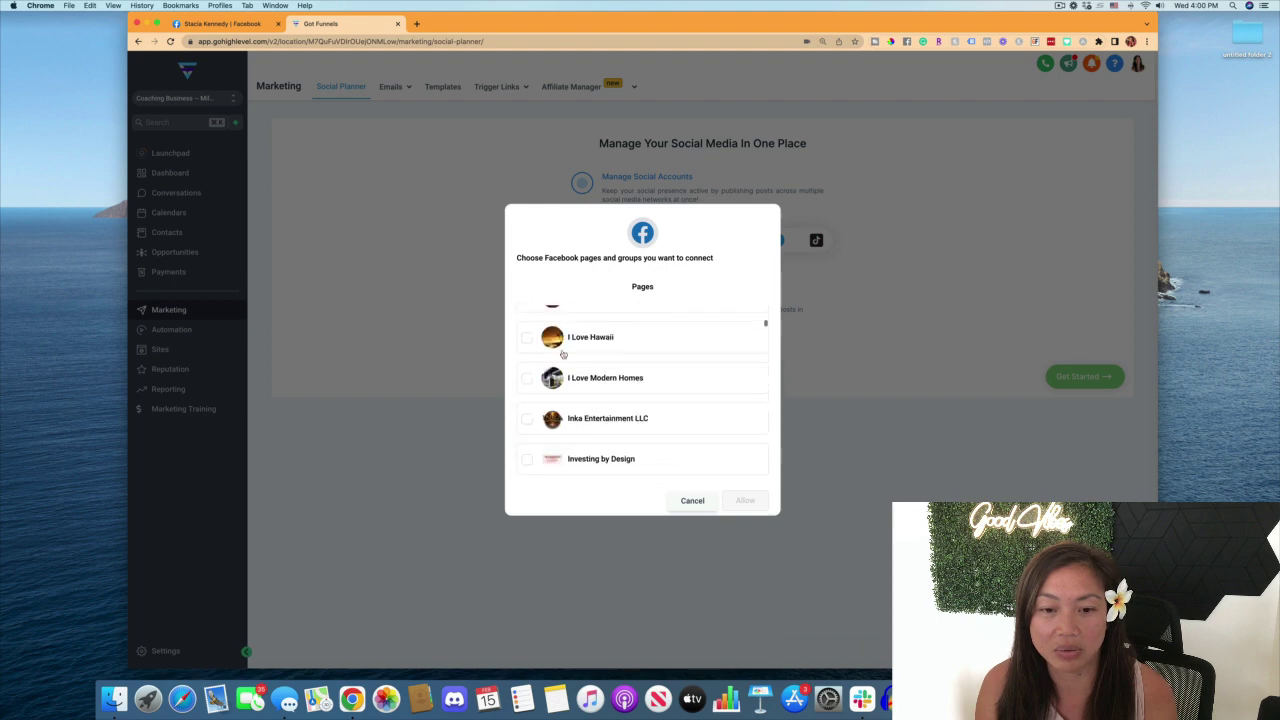
scroll(563, 355, "down", 10)
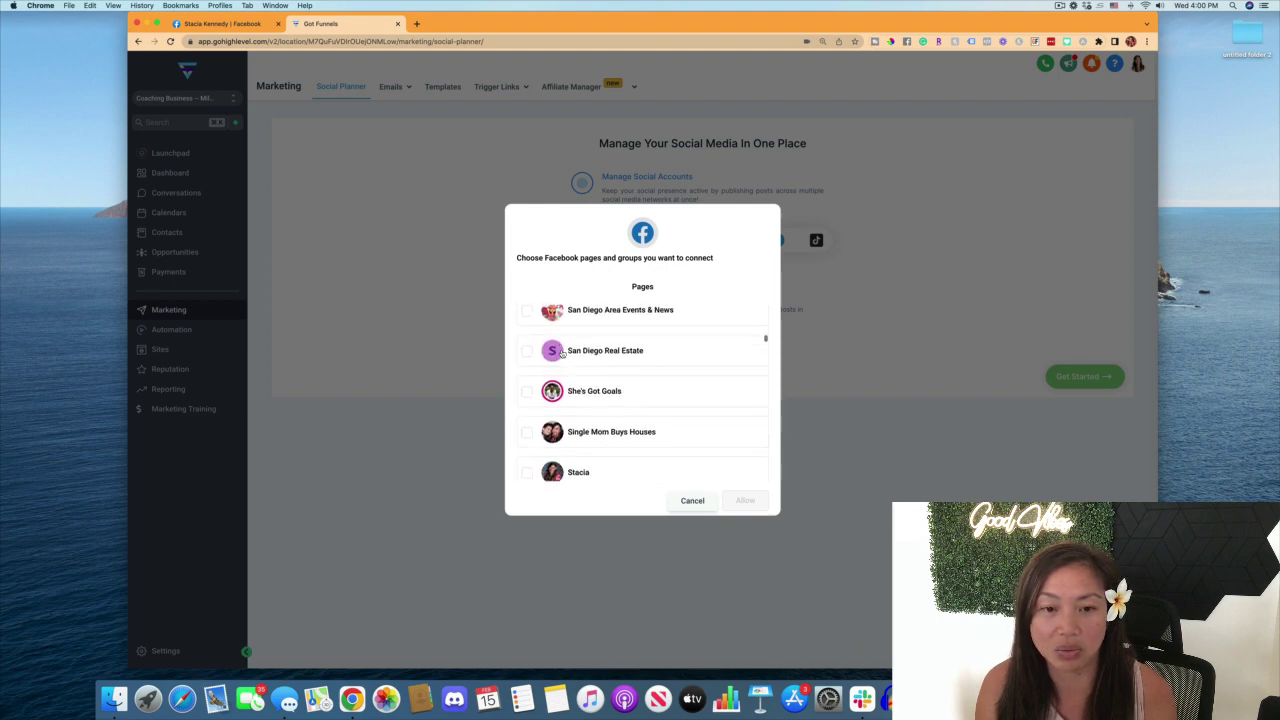
scroll(563, 355, "down", 4)
left_click(527, 337)
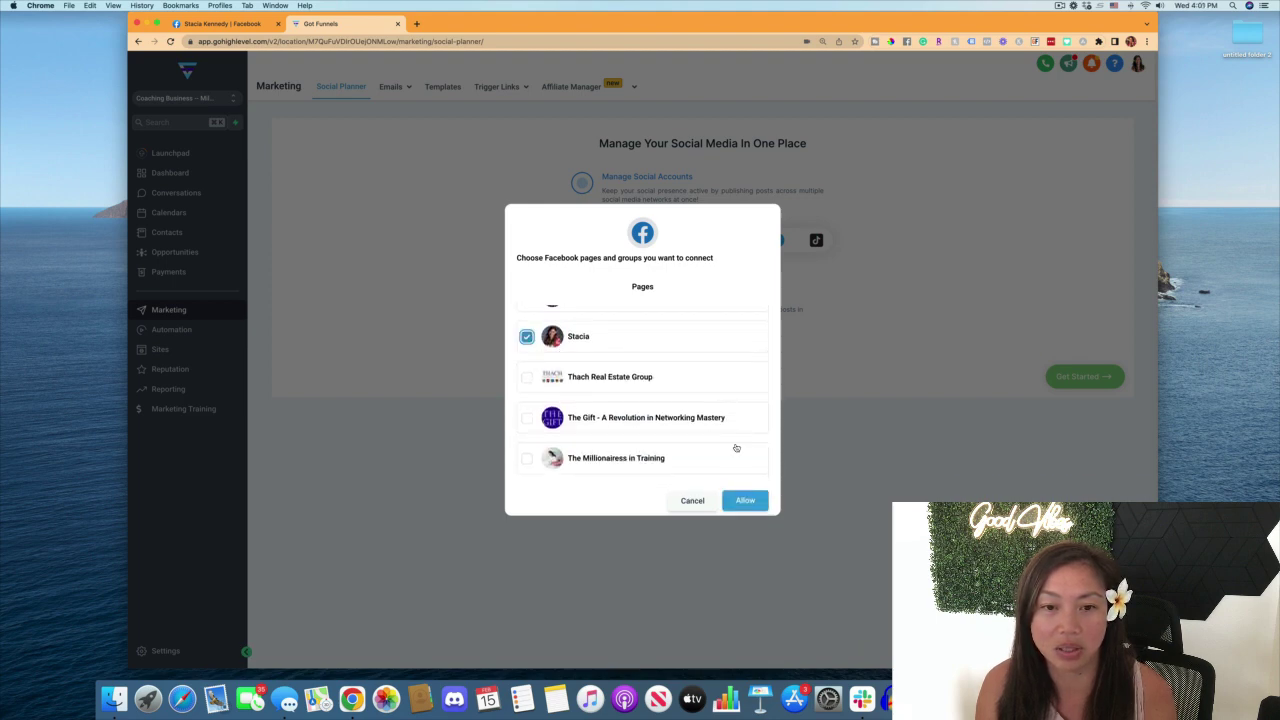
left_click(748, 502)
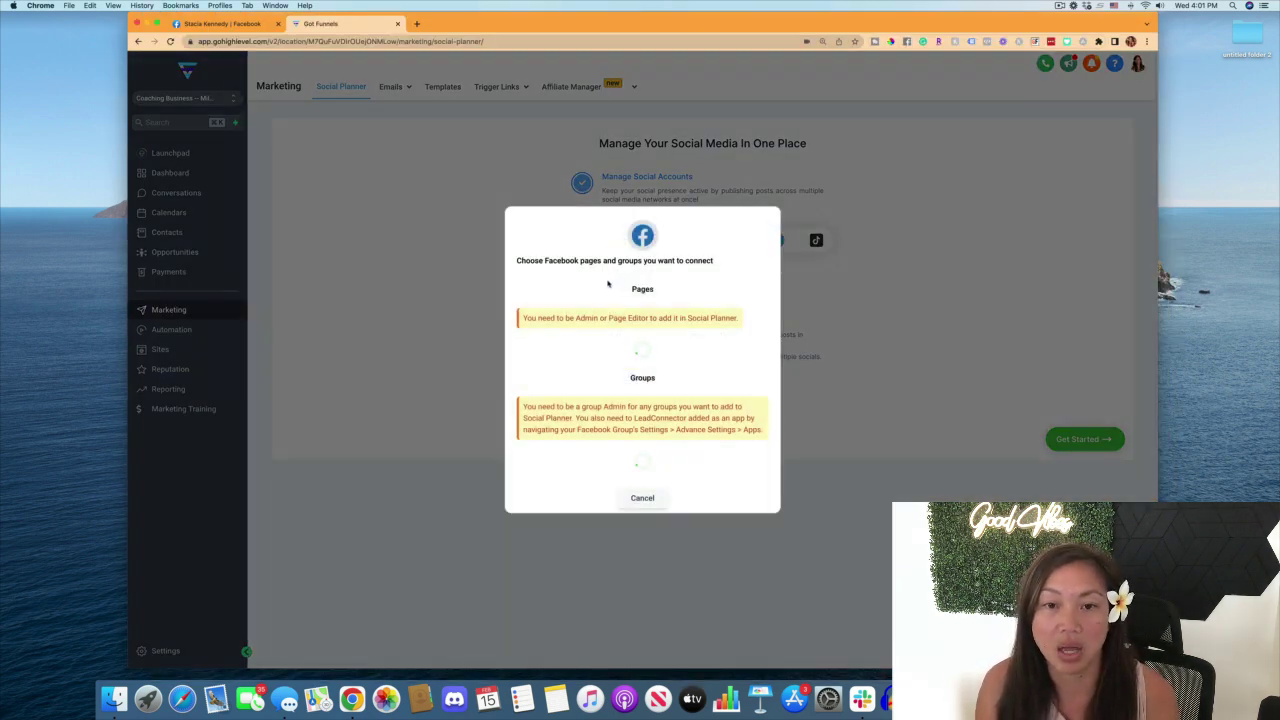
Scroll through the Facebook pages and groups list to review groups needing LeadConnector.
scroll(600, 340, "down", 4)
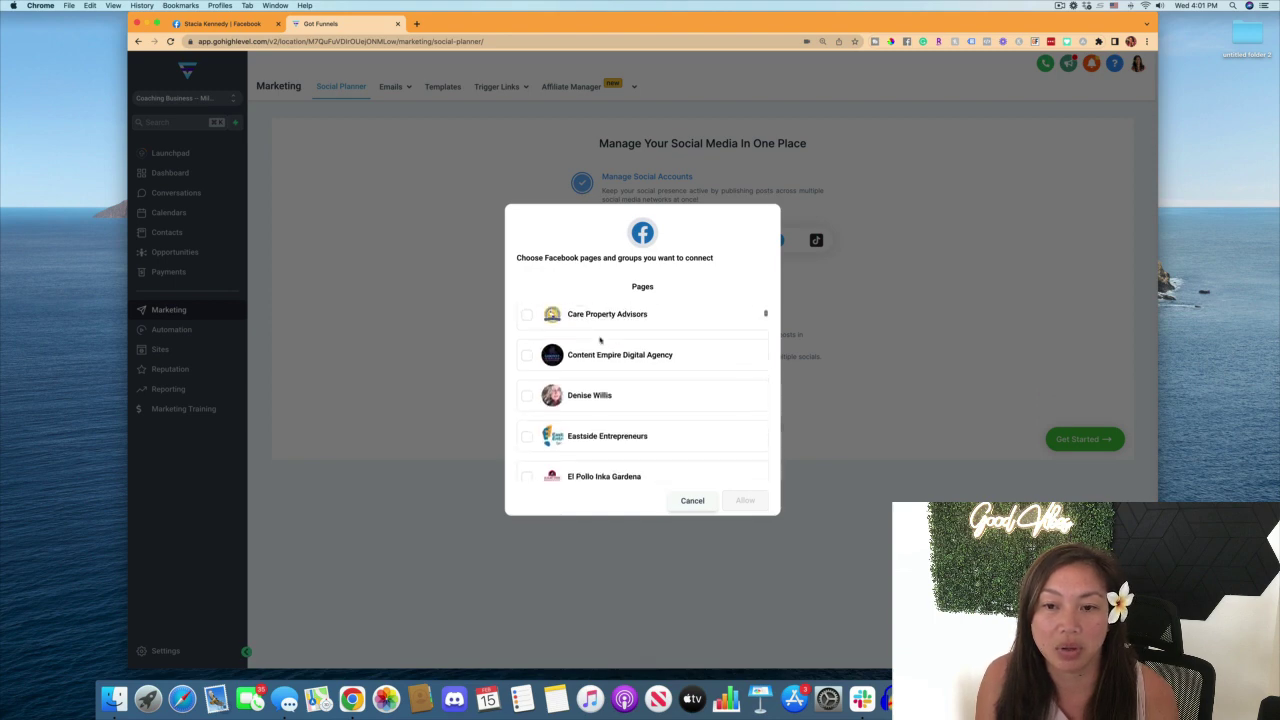
scroll(600, 340, "down", 10)
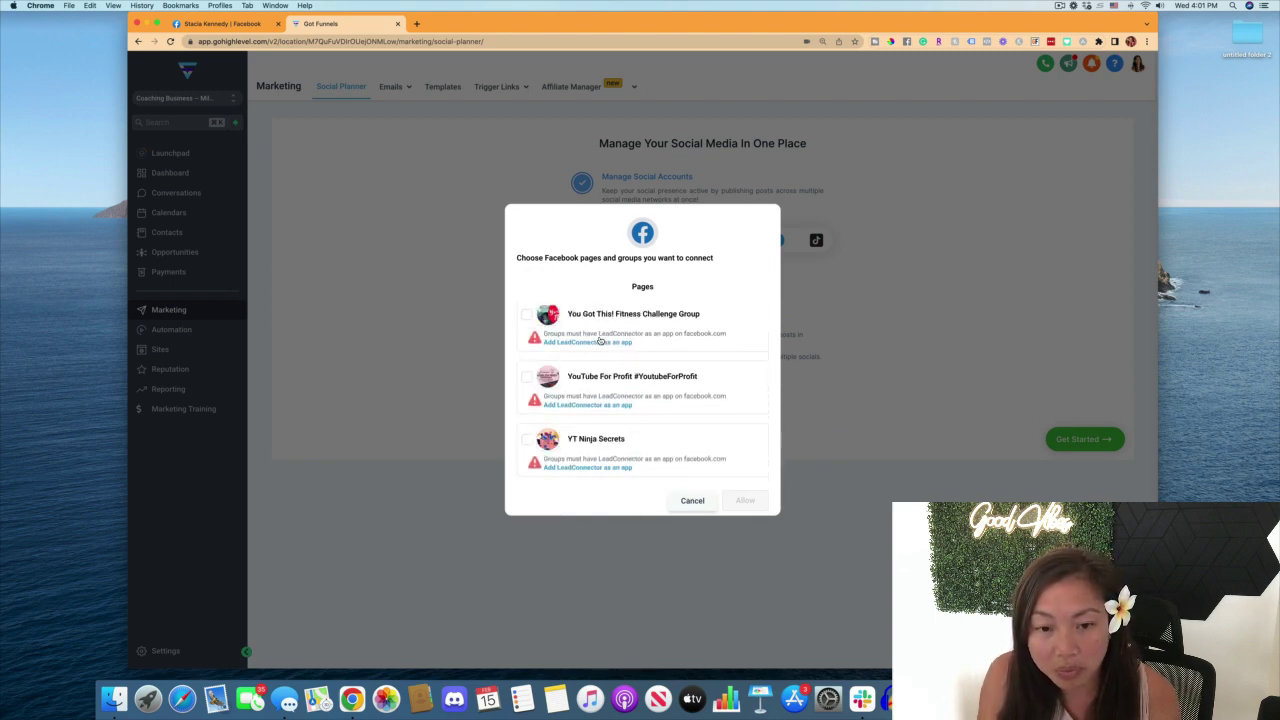
scroll(600, 340, "up", 6)
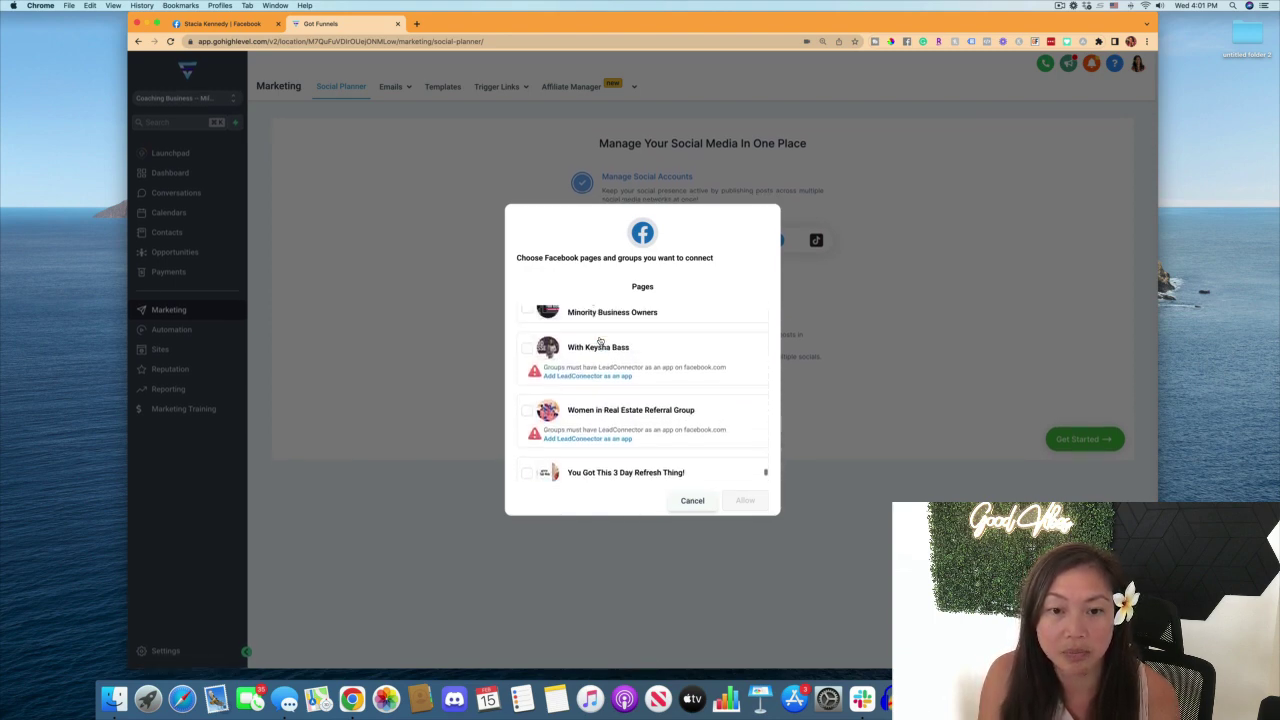
scroll(600, 341, "up", 6)
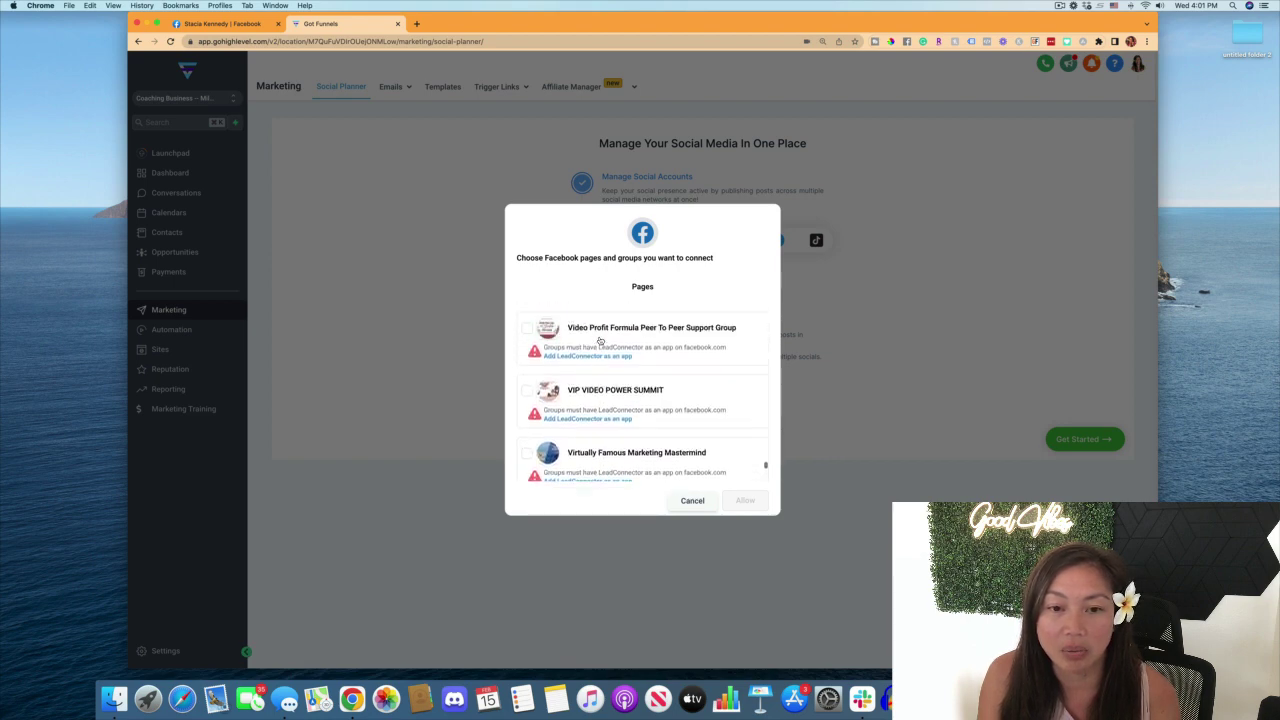
scroll(600, 341, "up", 6)
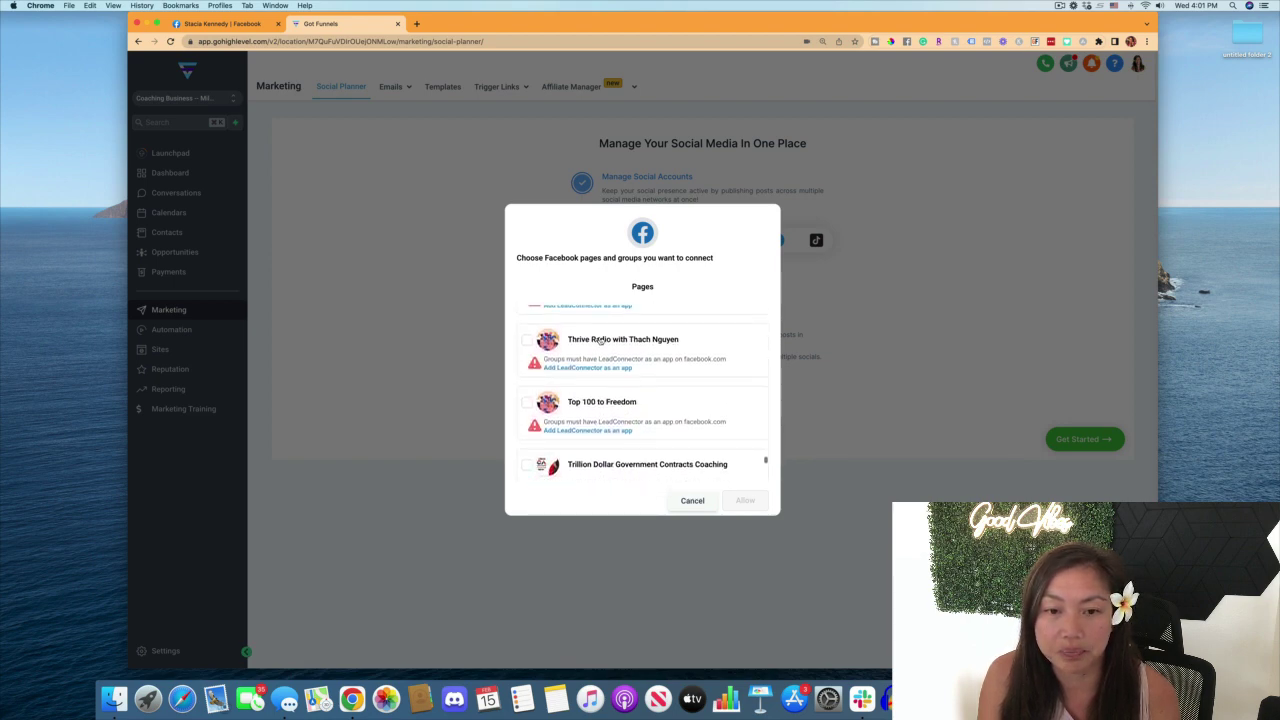
scroll(600, 341, "up", 6)
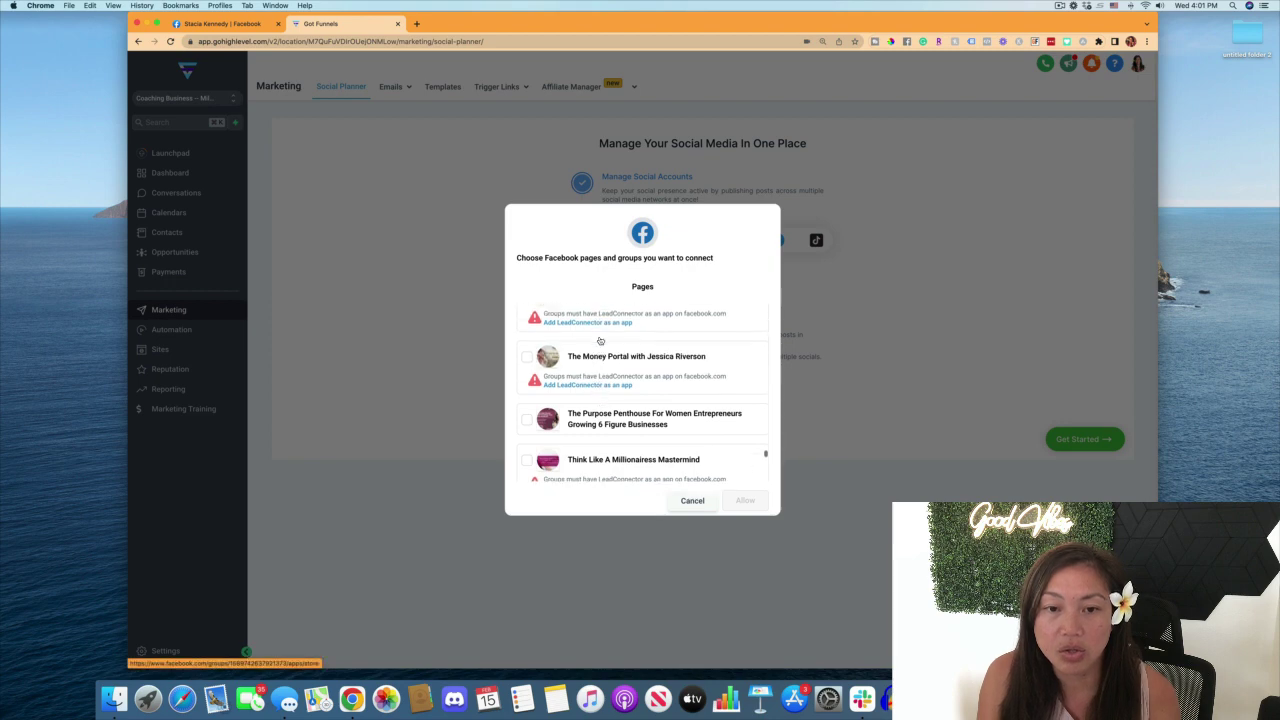
scroll(600, 341, "up", 3)
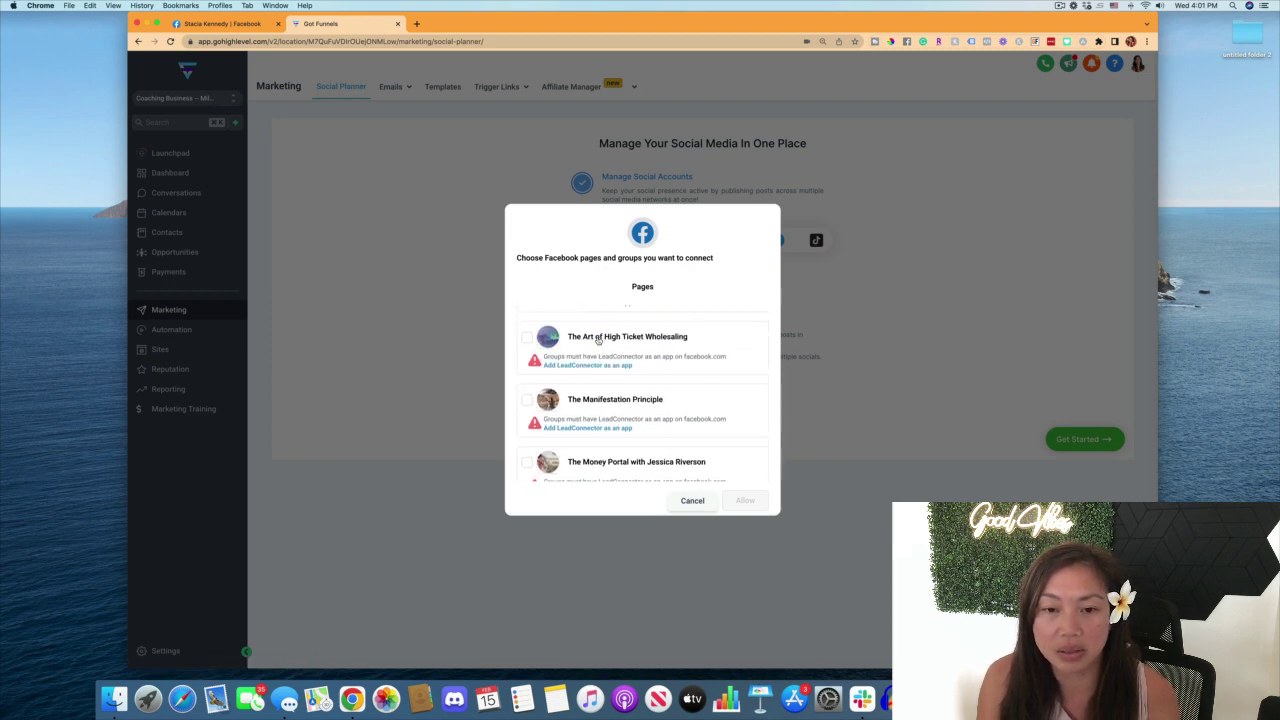
scroll(598, 340, "up", 3)
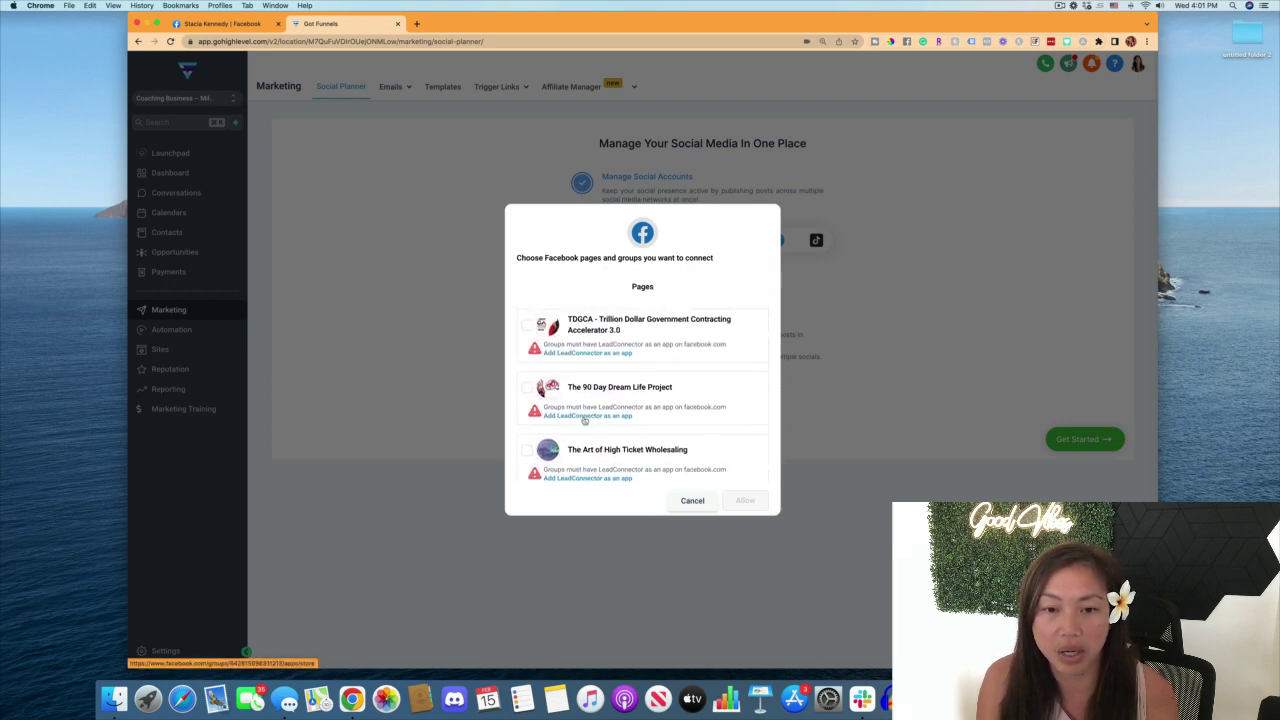
scroll(584, 420, "up", 3)
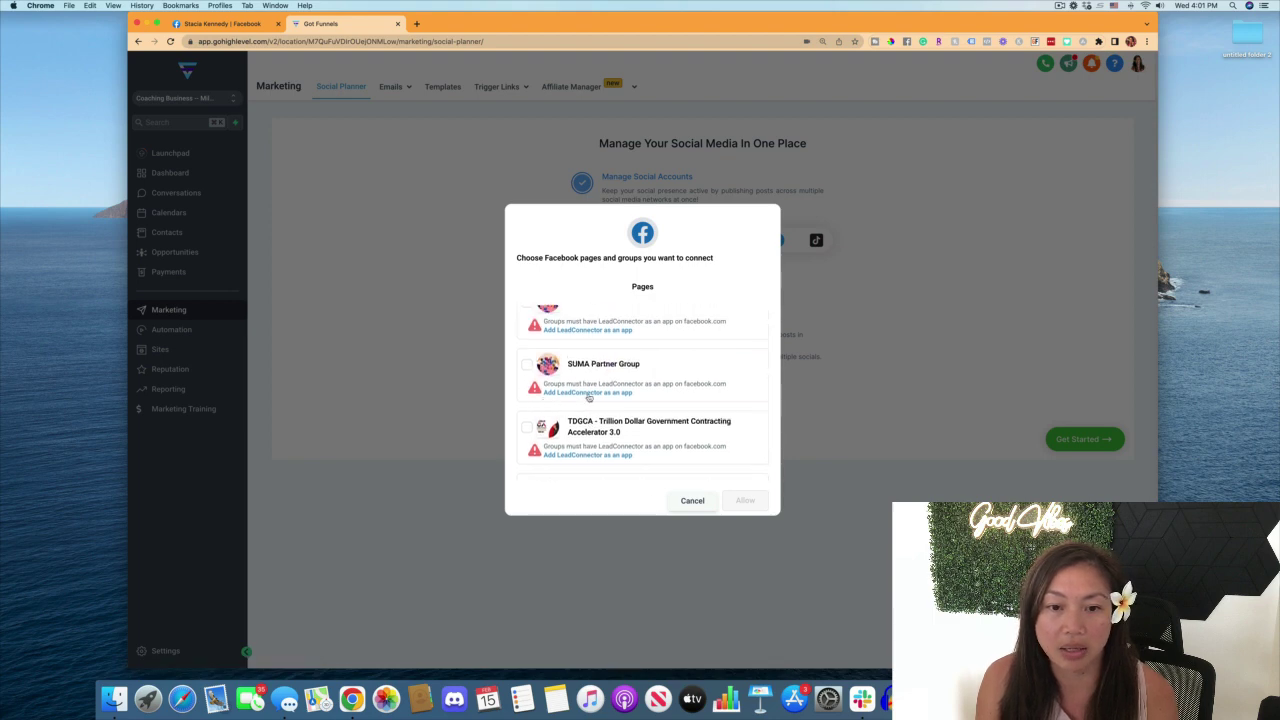
scroll(640, 400, "up", 4)
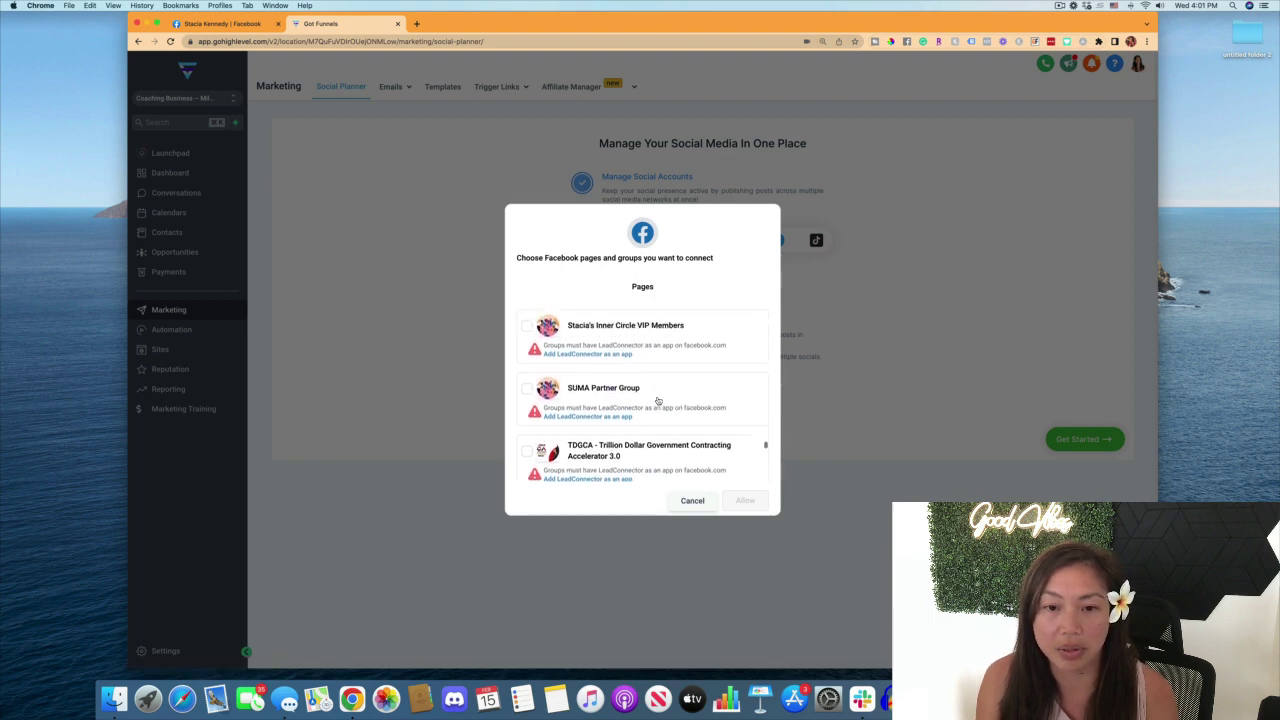
scroll(658, 400, "up", 1)
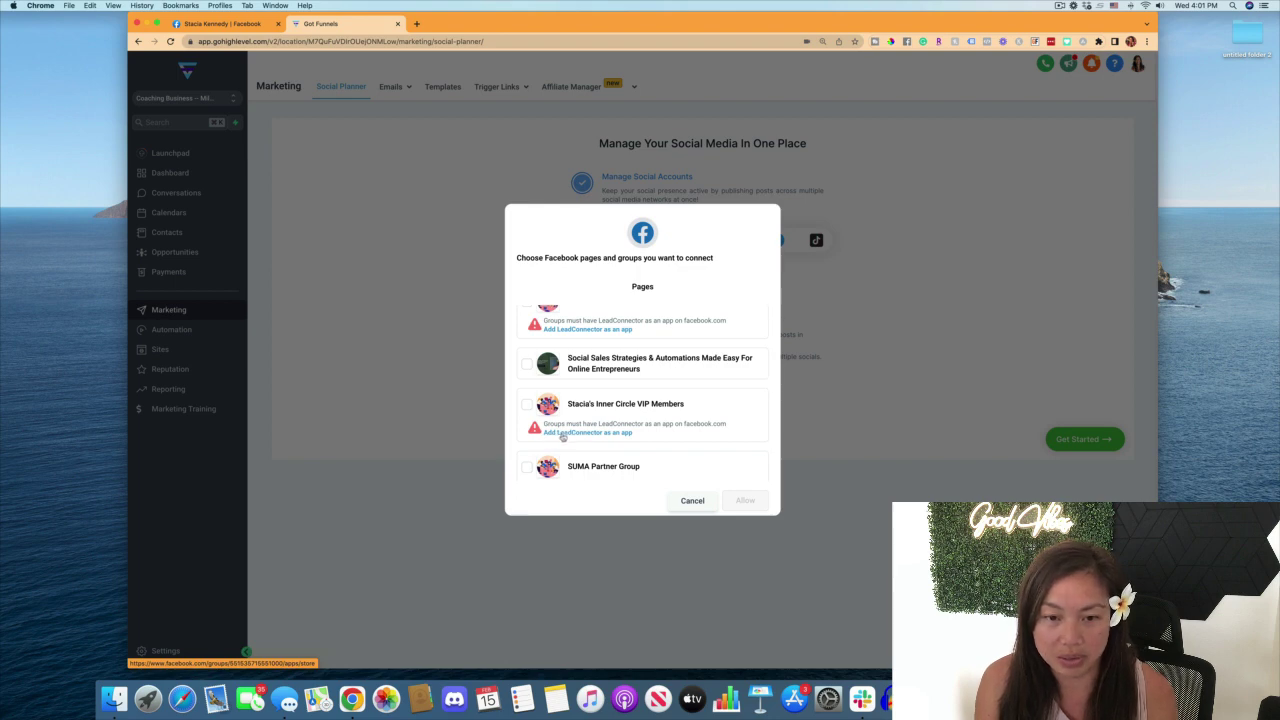
Search 'leadconnect' in the VIP group's apps and add the LeadConnector app.
left_click(610, 434)
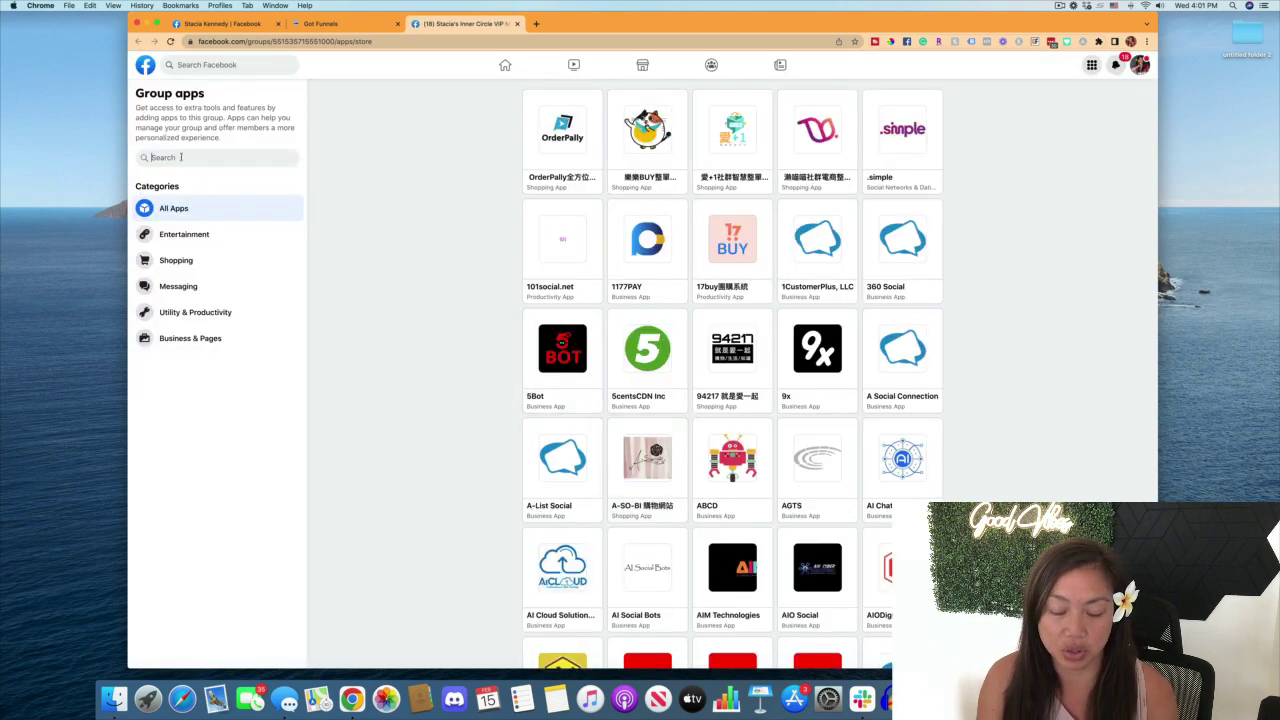
type("leadconn")
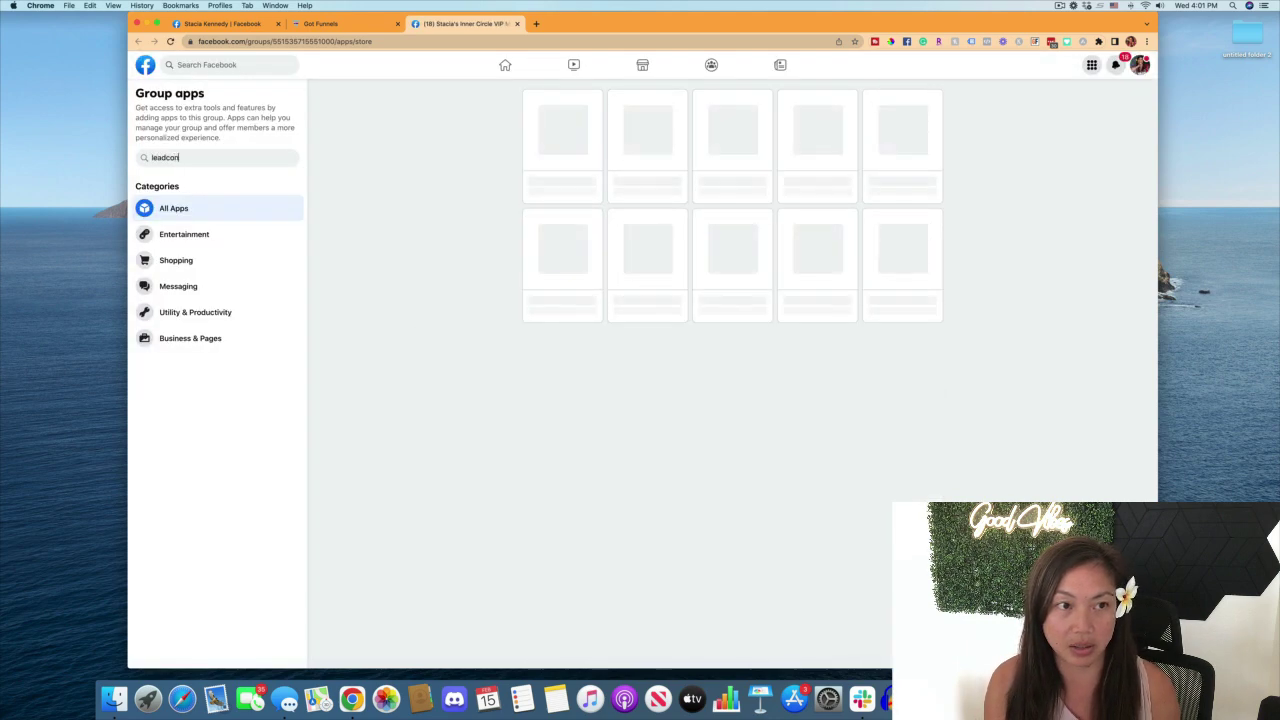
type("ect")
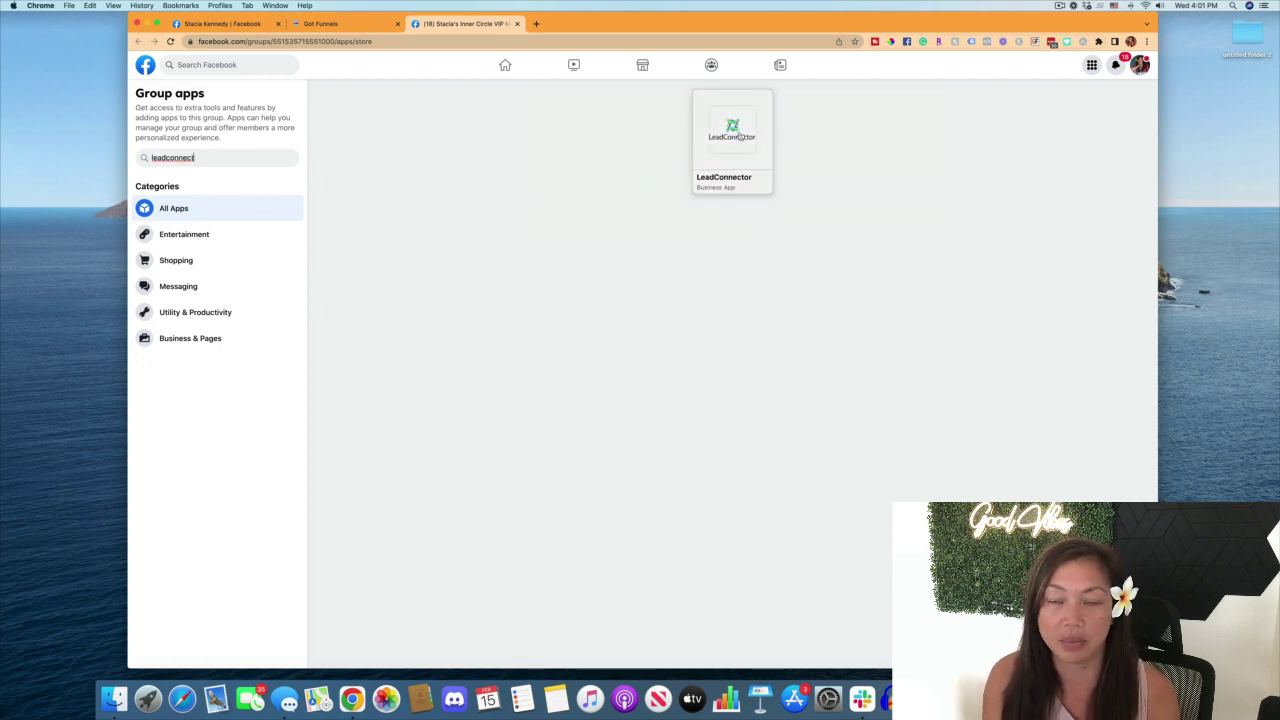
left_click(740, 138)
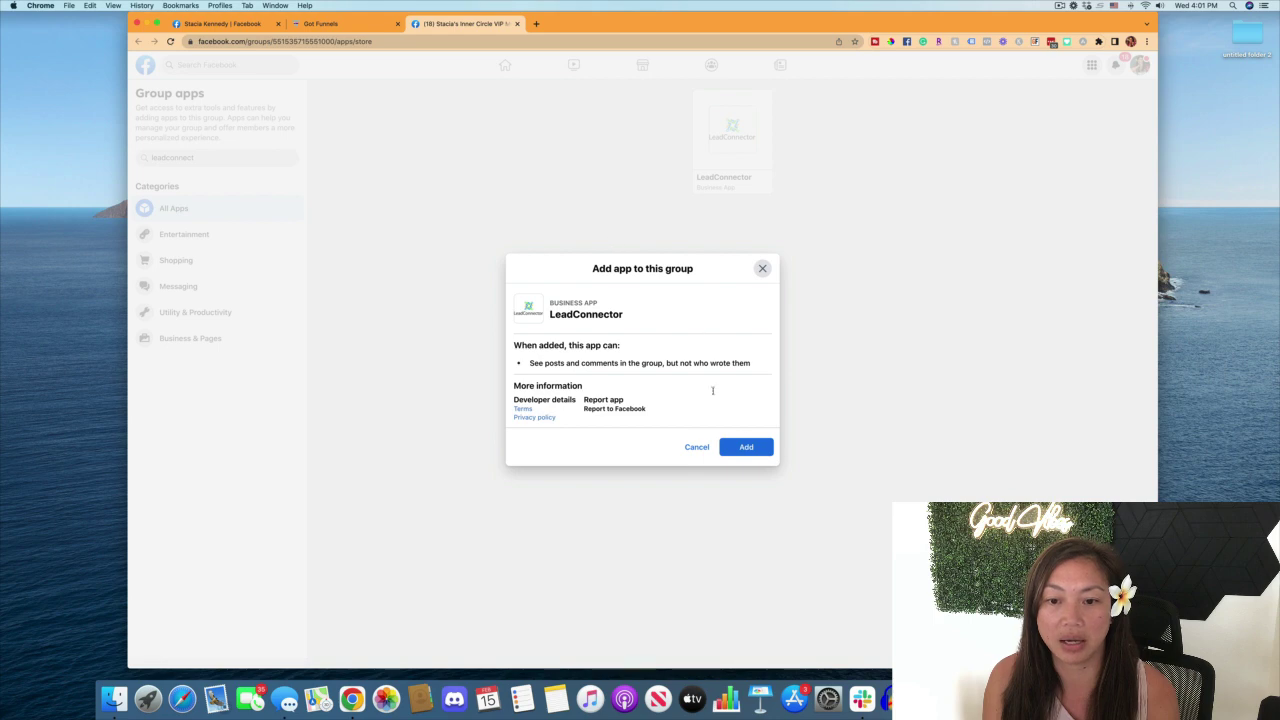
left_click(753, 448)
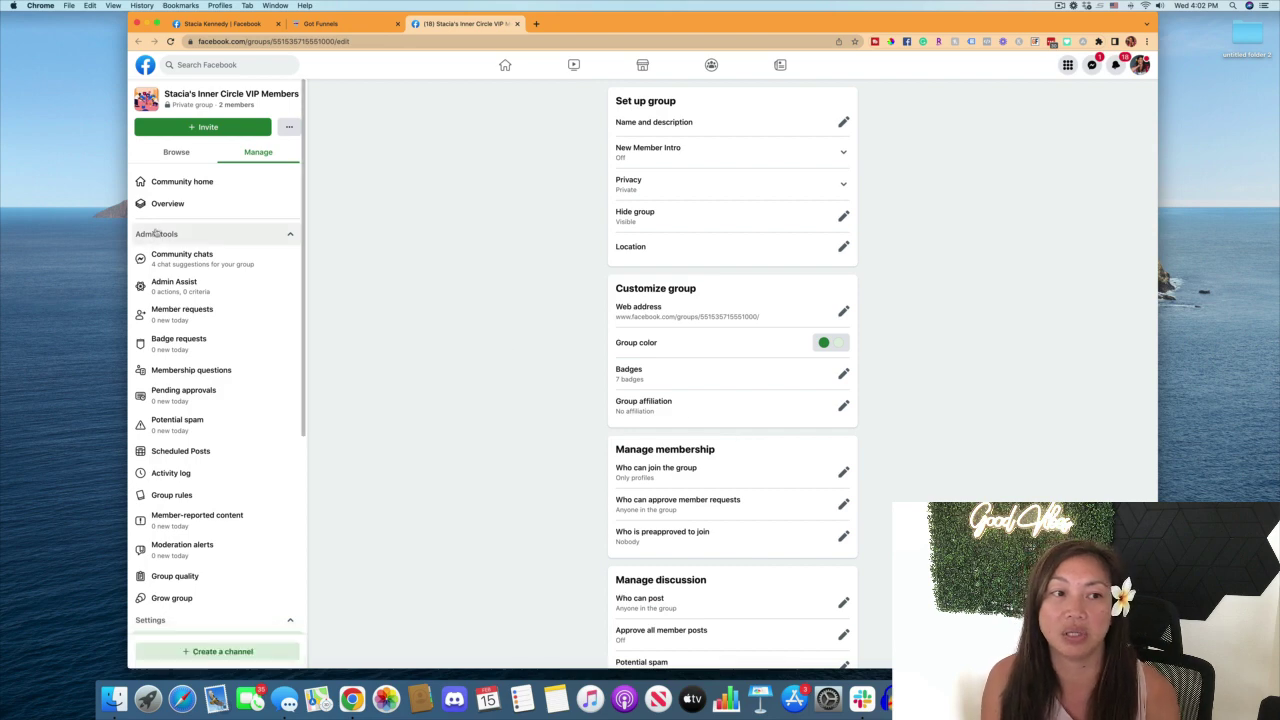
Check the LeadConnector app-added post on the group's community home.
left_click(190, 180)
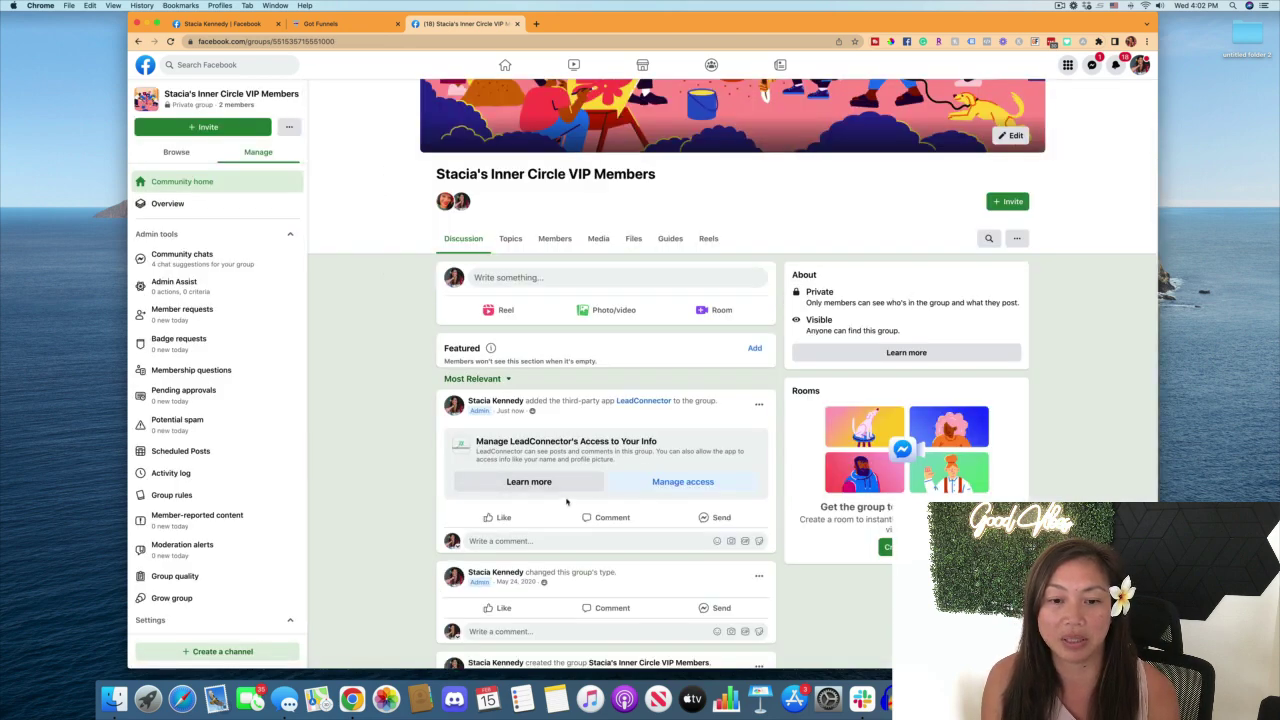
left_click(759, 405)
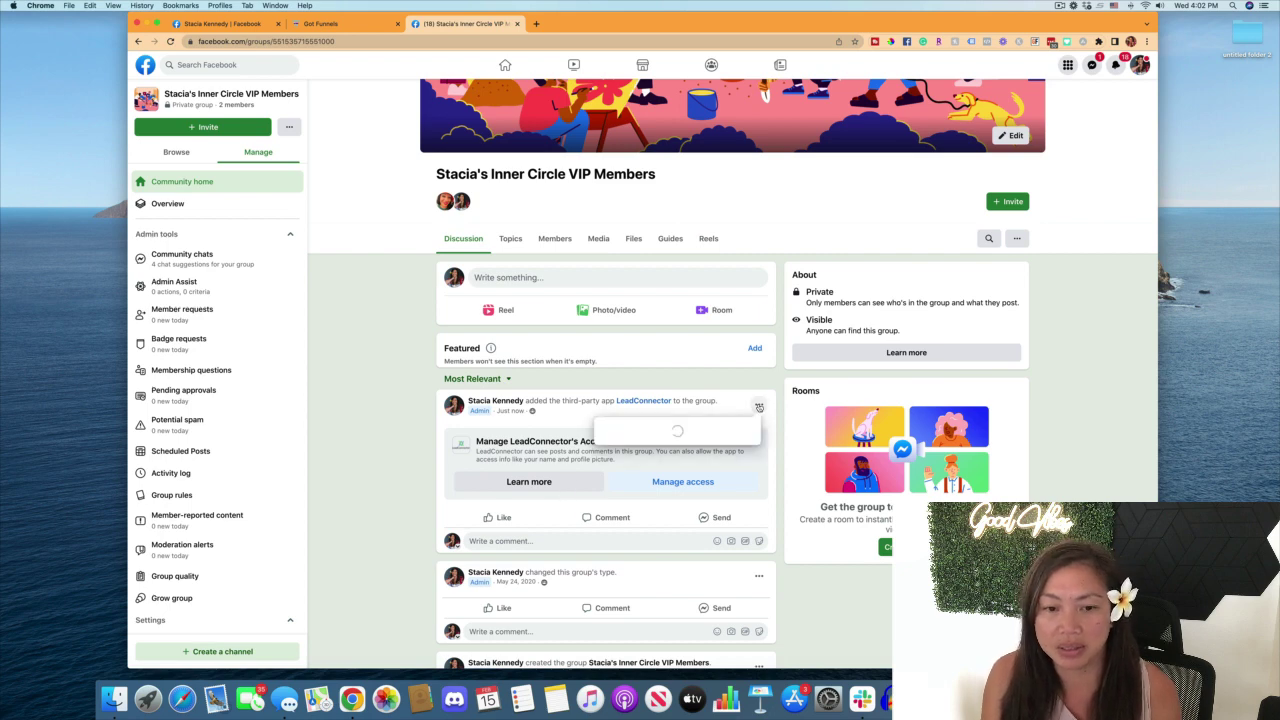
left_click(404, 490)
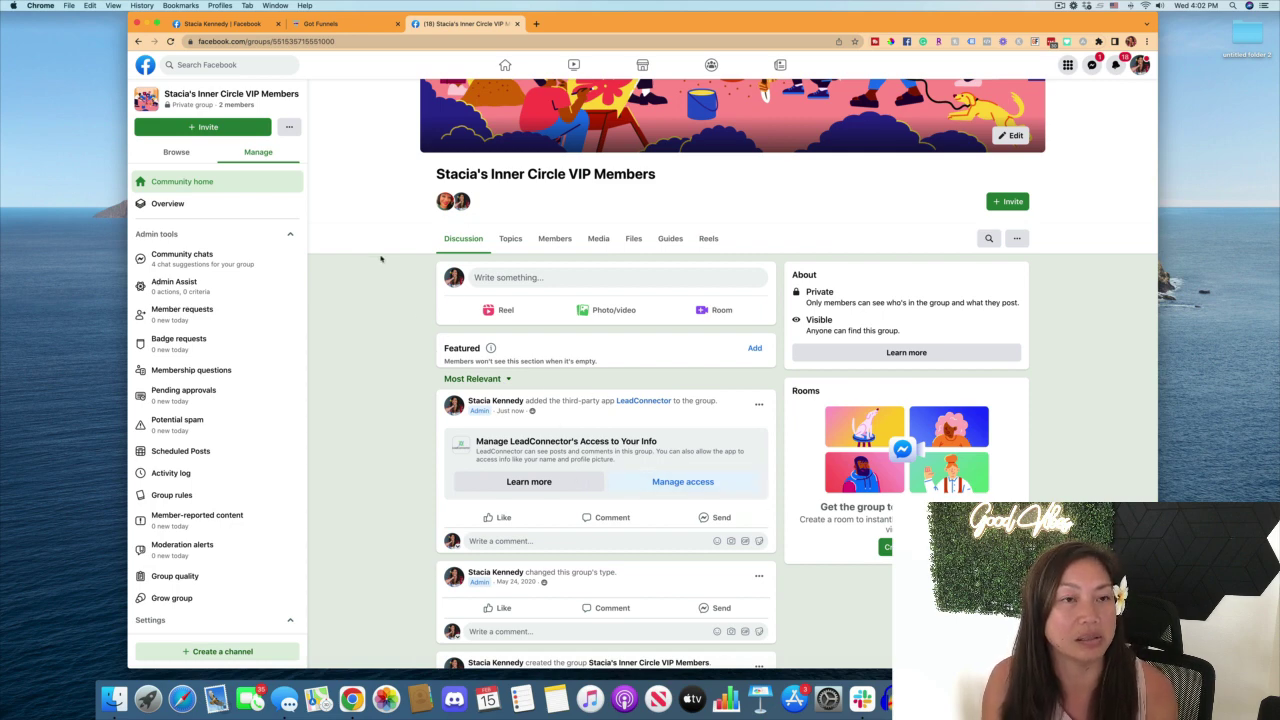
Back in HighLevel's Got Funnels tab, tick the Inner Circle VIP Members group and allow it.
left_click(330, 28)
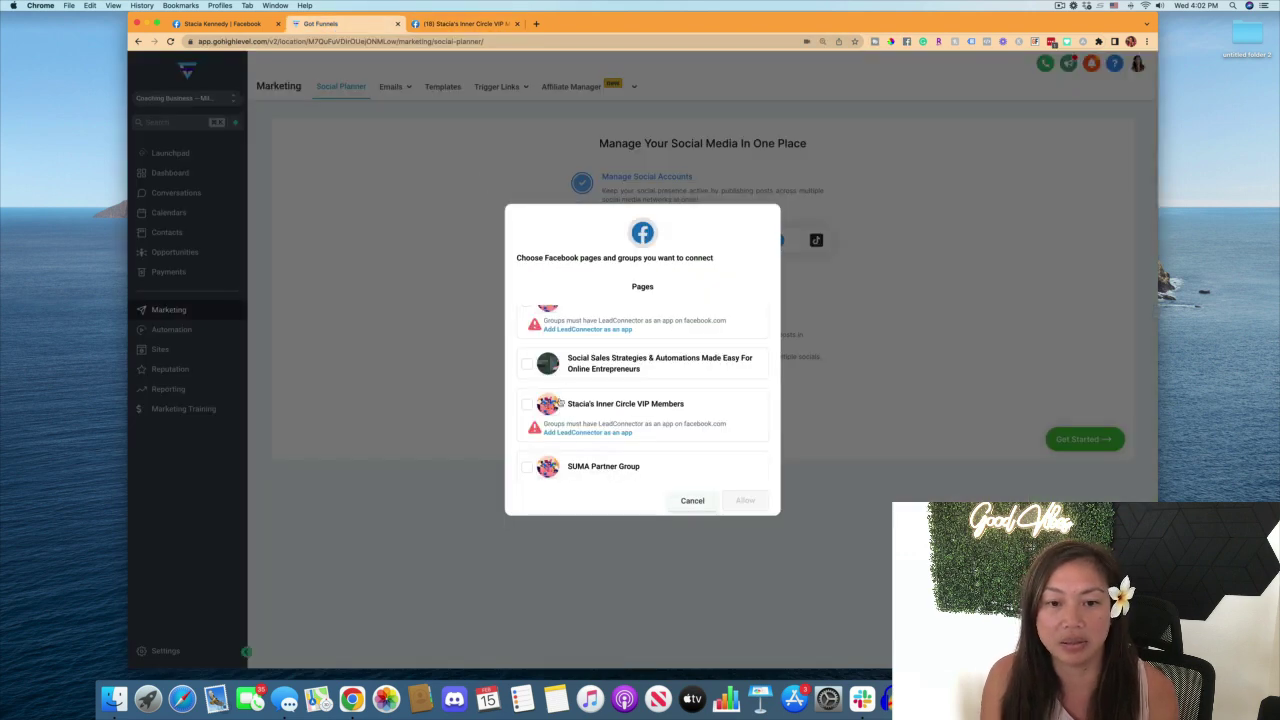
left_click(527, 404)
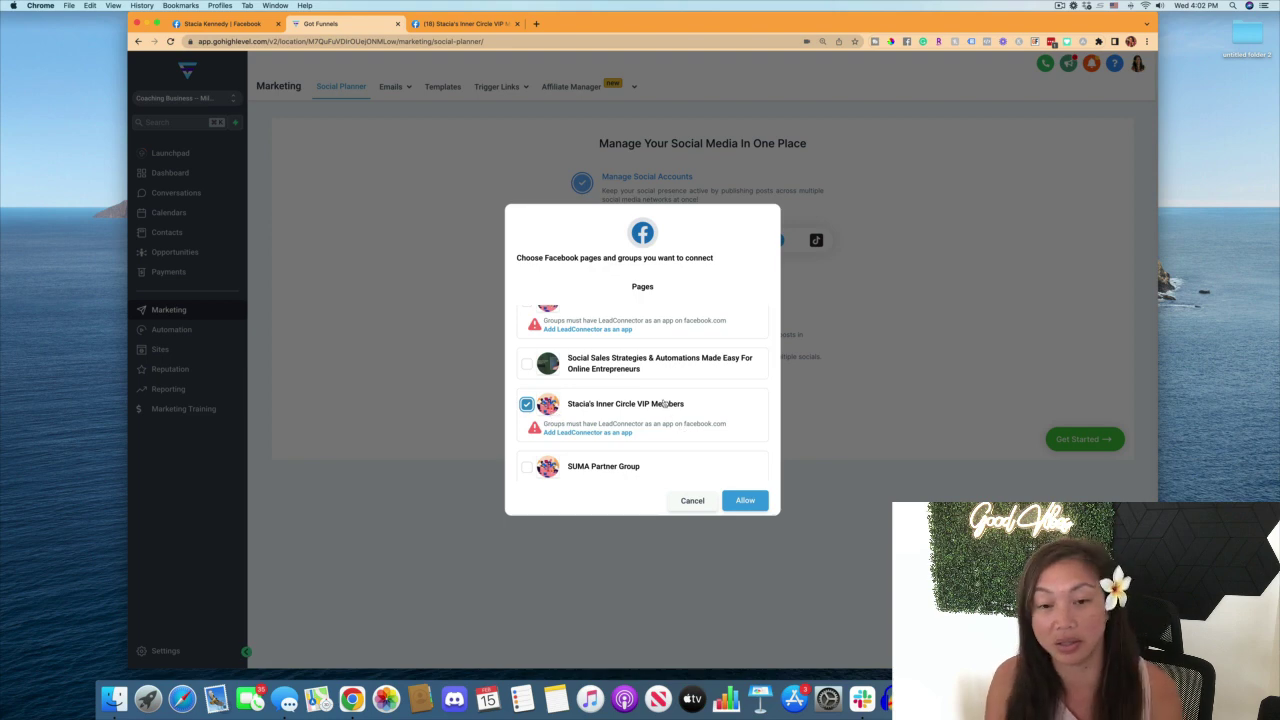
left_click(764, 506)
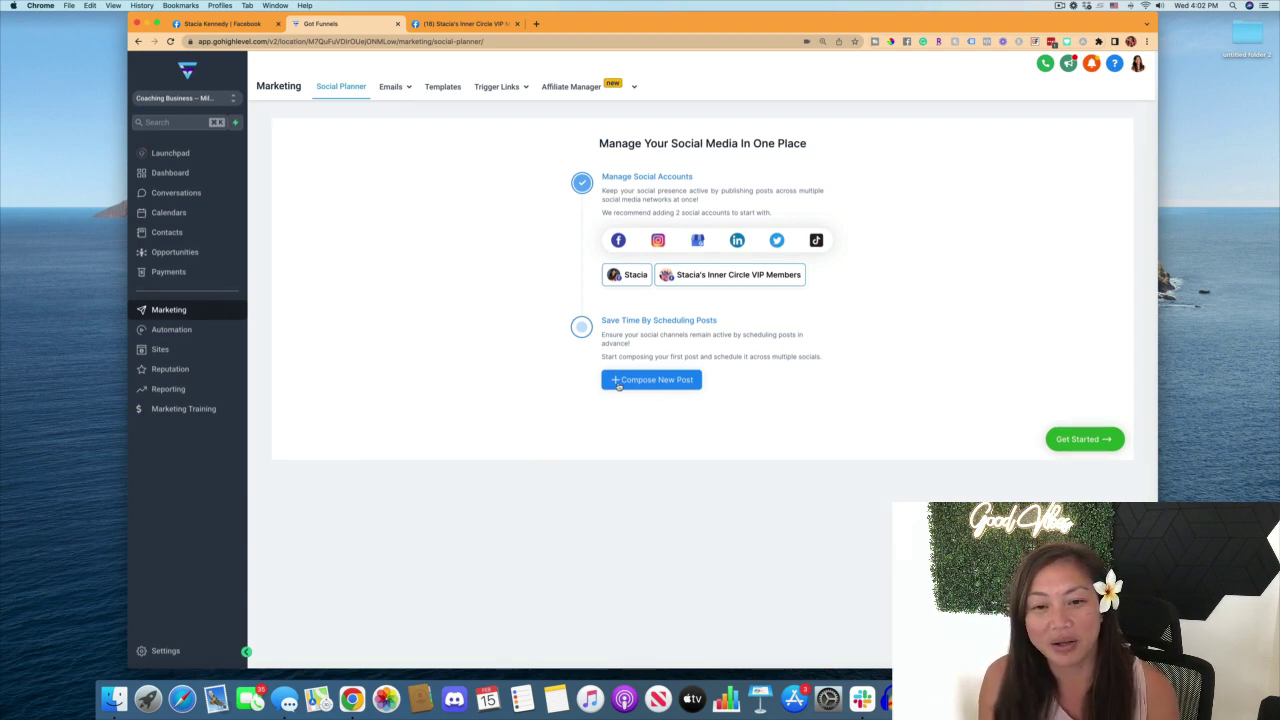
Start a new post targeting both the personal profile and the VIP Members group.
left_click(618, 384)
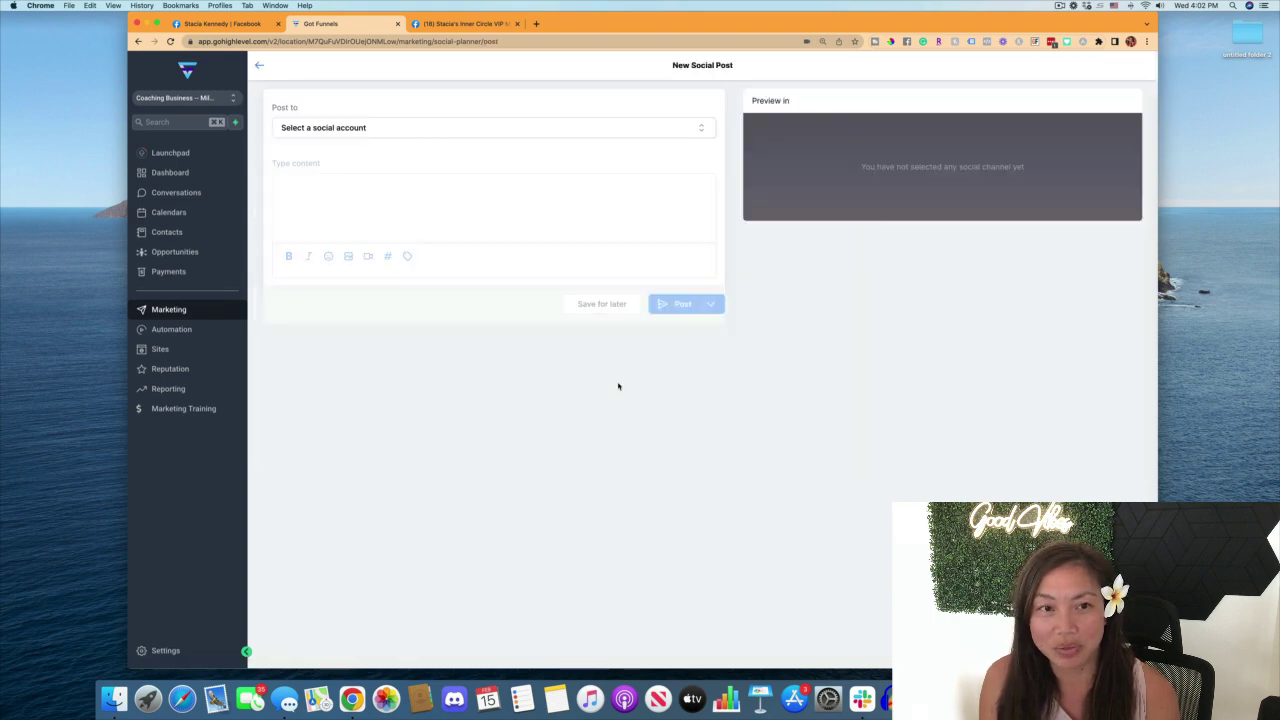
left_click(344, 128)
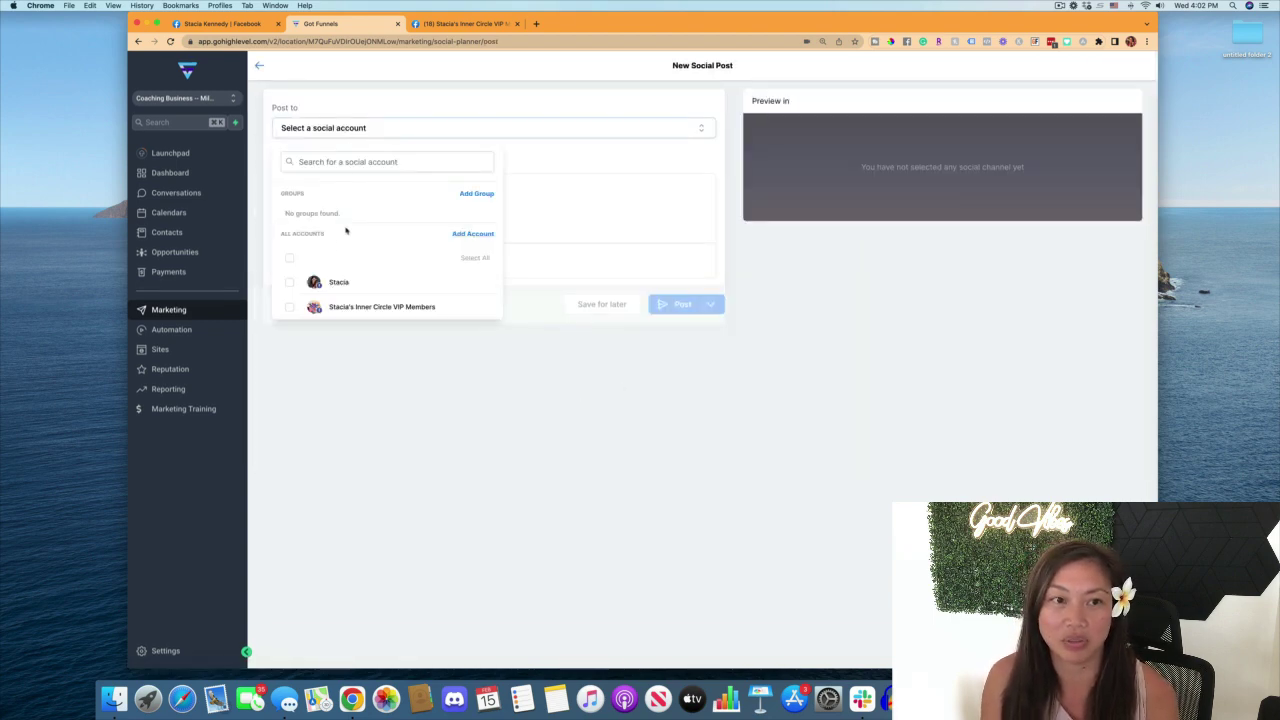
left_click(289, 285)
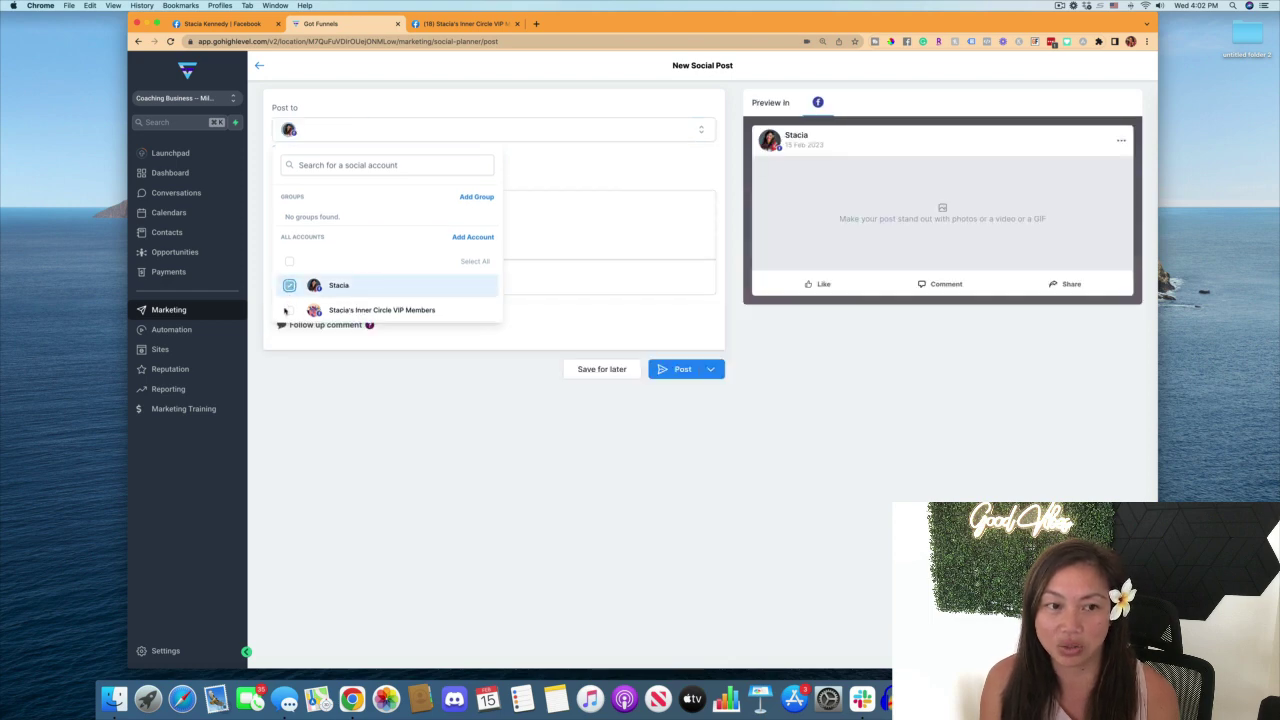
left_click(289, 310)
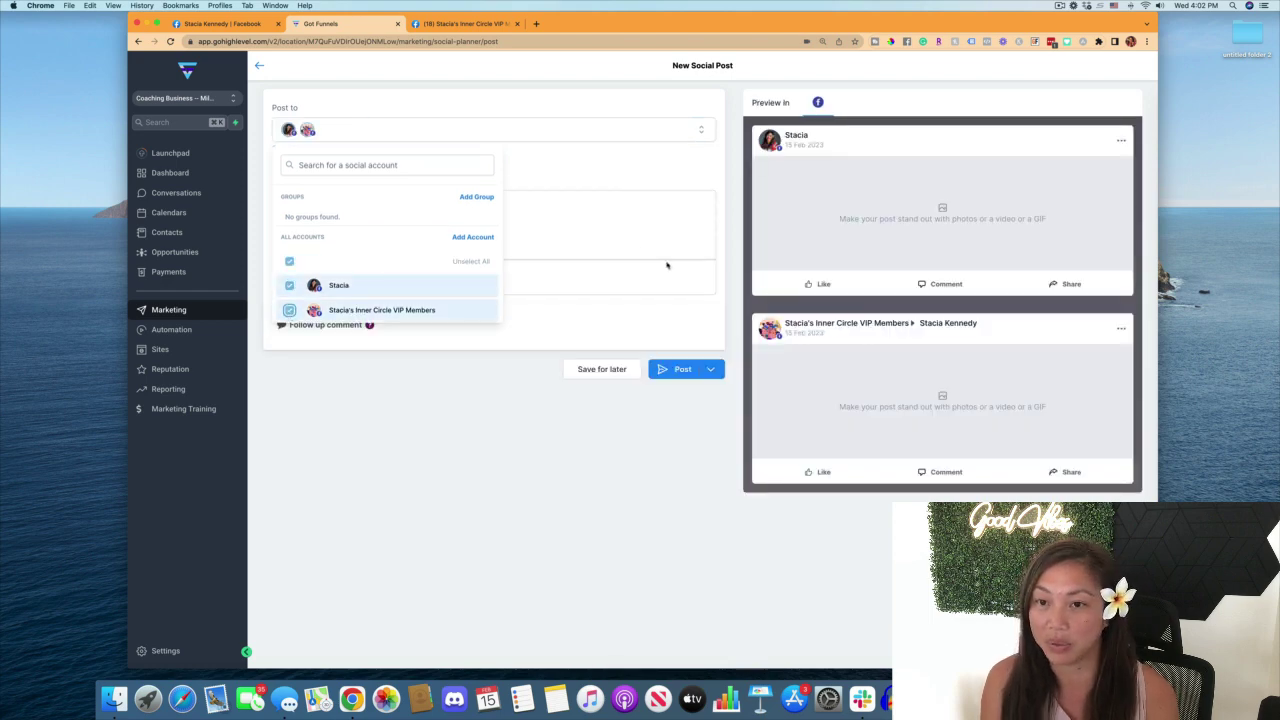
left_click(594, 301)
Write the post caption 'write you caption here'.
left_click(414, 217)
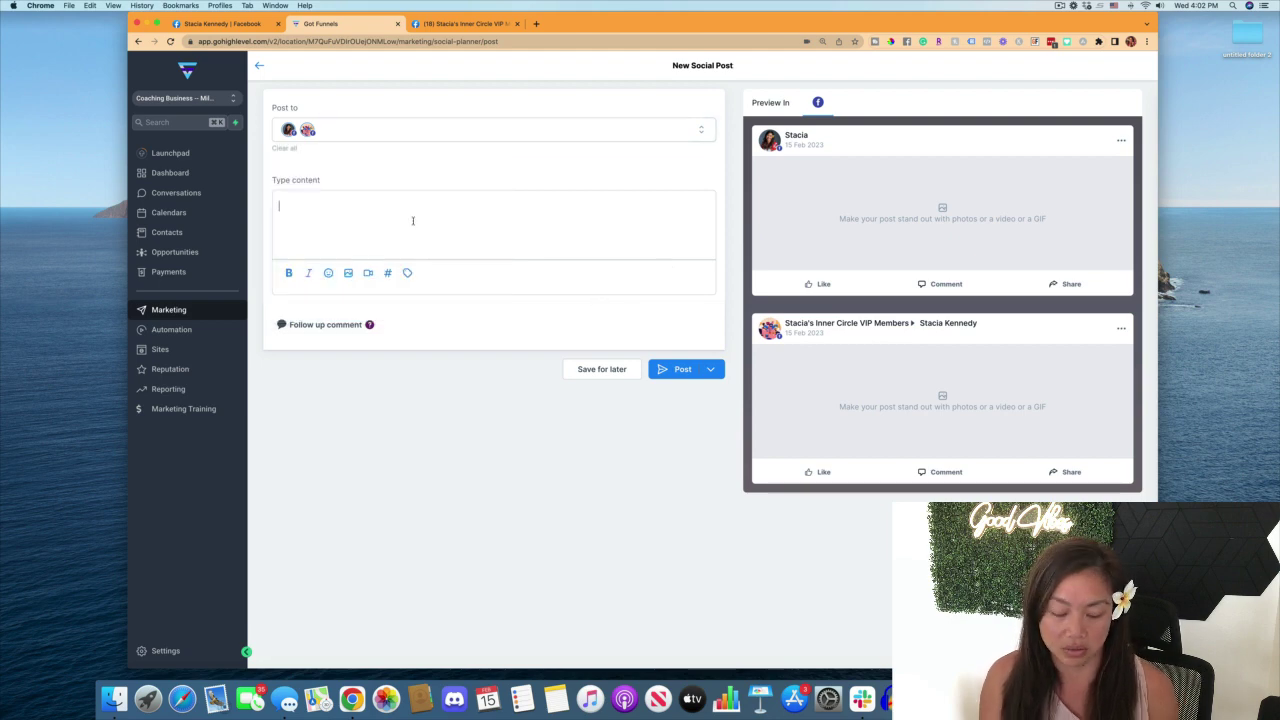
type("C")
key("BackSpace")
type("write you caption here")
Make 'caption here' bold and italic, then add an emoji after the caption.
left_click_drag(425, 211, 320, 207)
left_click(288, 272)
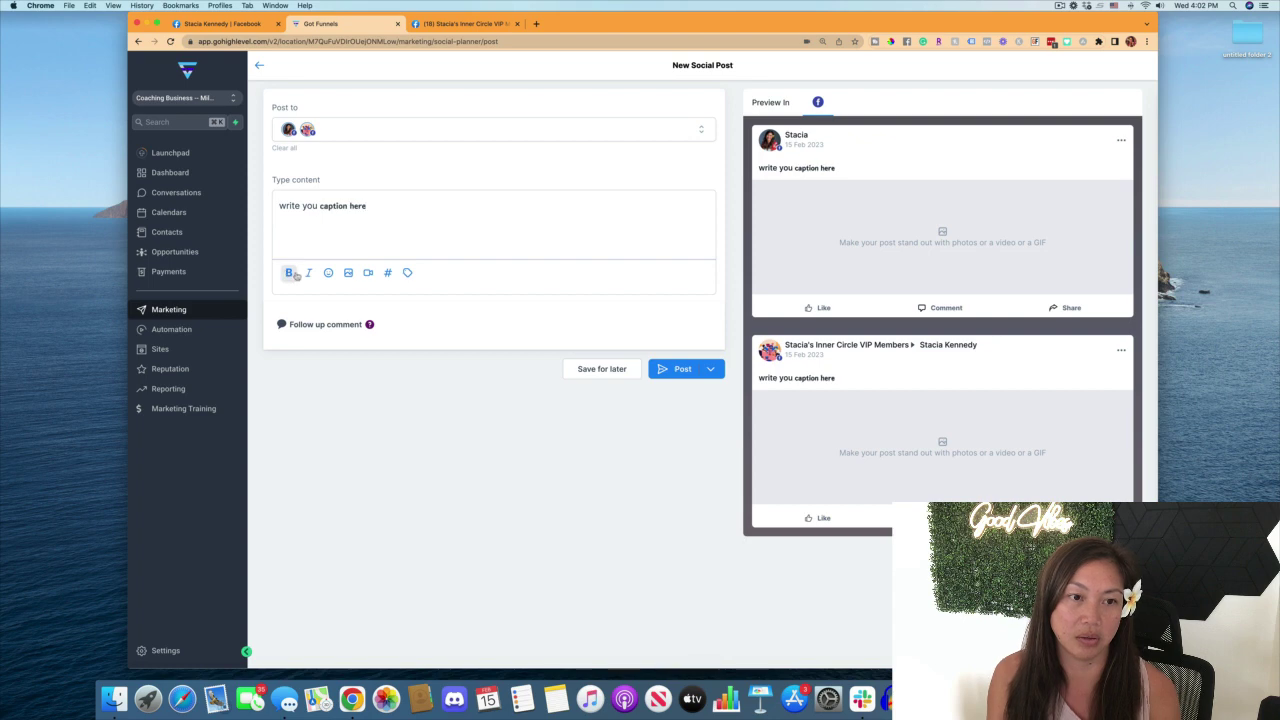
left_click_drag(369, 207, 321, 211)
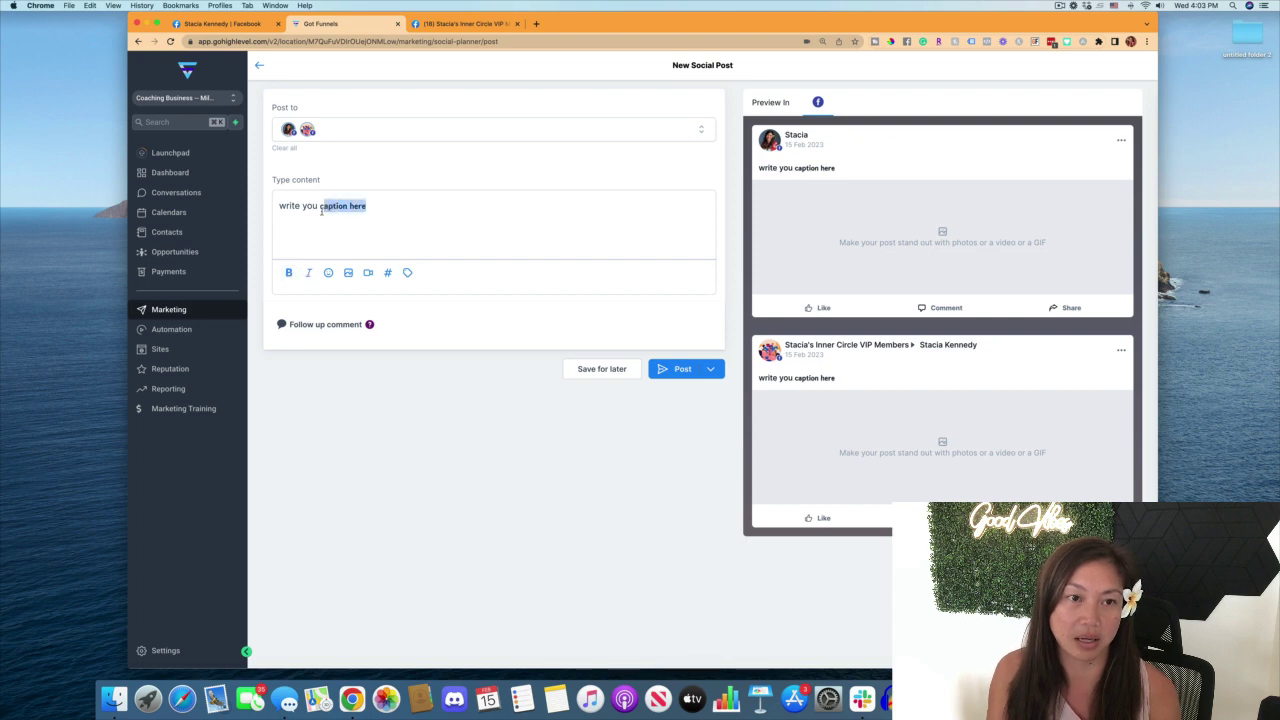
left_click(308, 272)
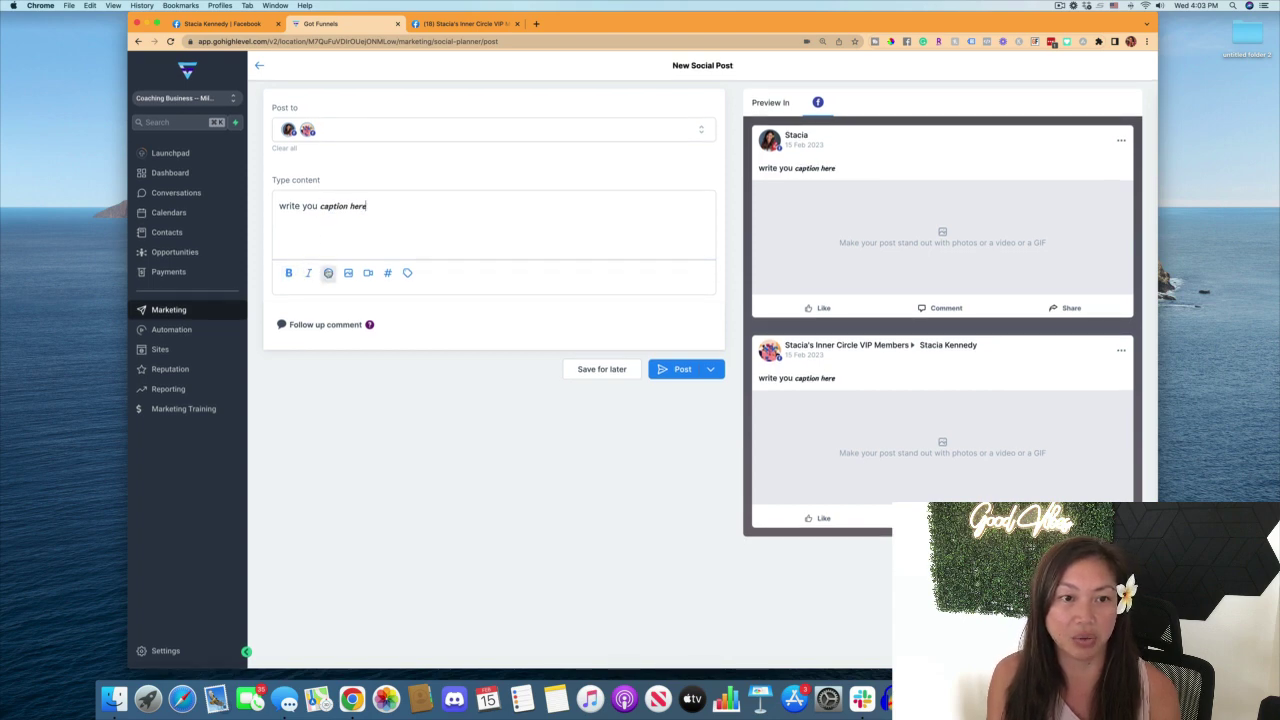
left_click(328, 273)
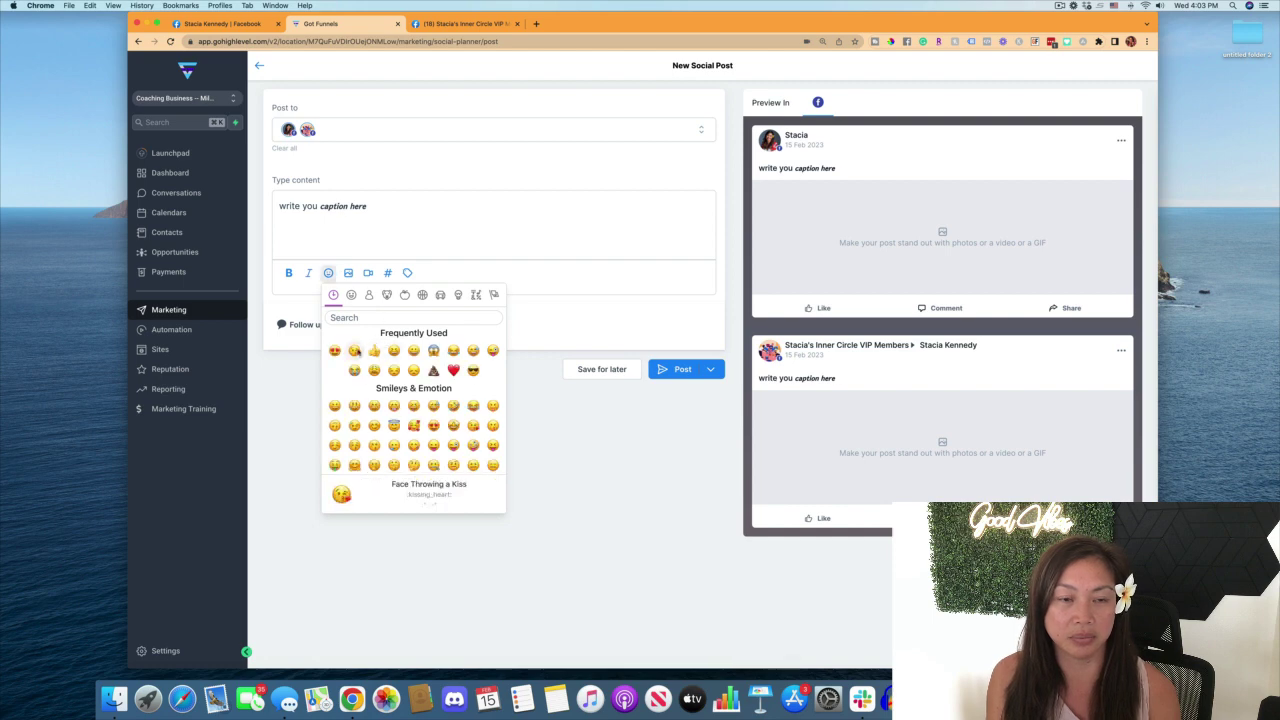
left_click(354, 350)
left_click(417, 246)
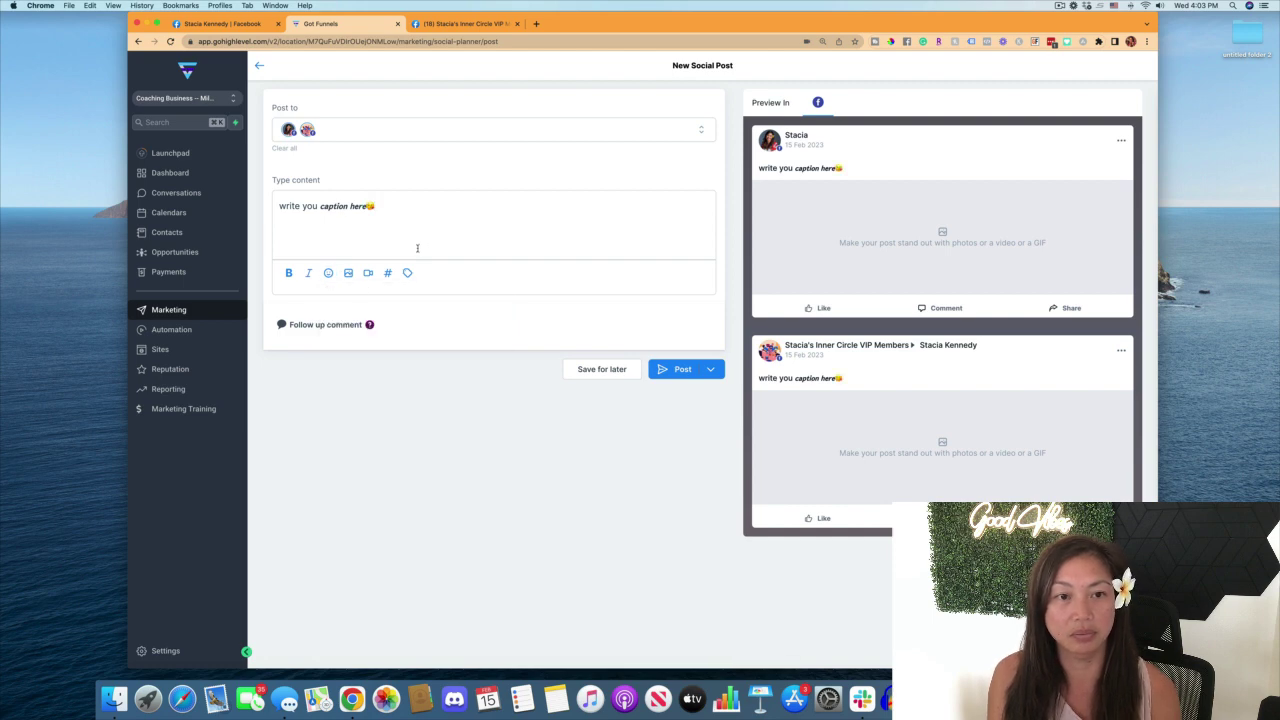
Upload SK FBIG Post Sample.png from untitled folder 2 and attach it to the post.
left_click(348, 273)
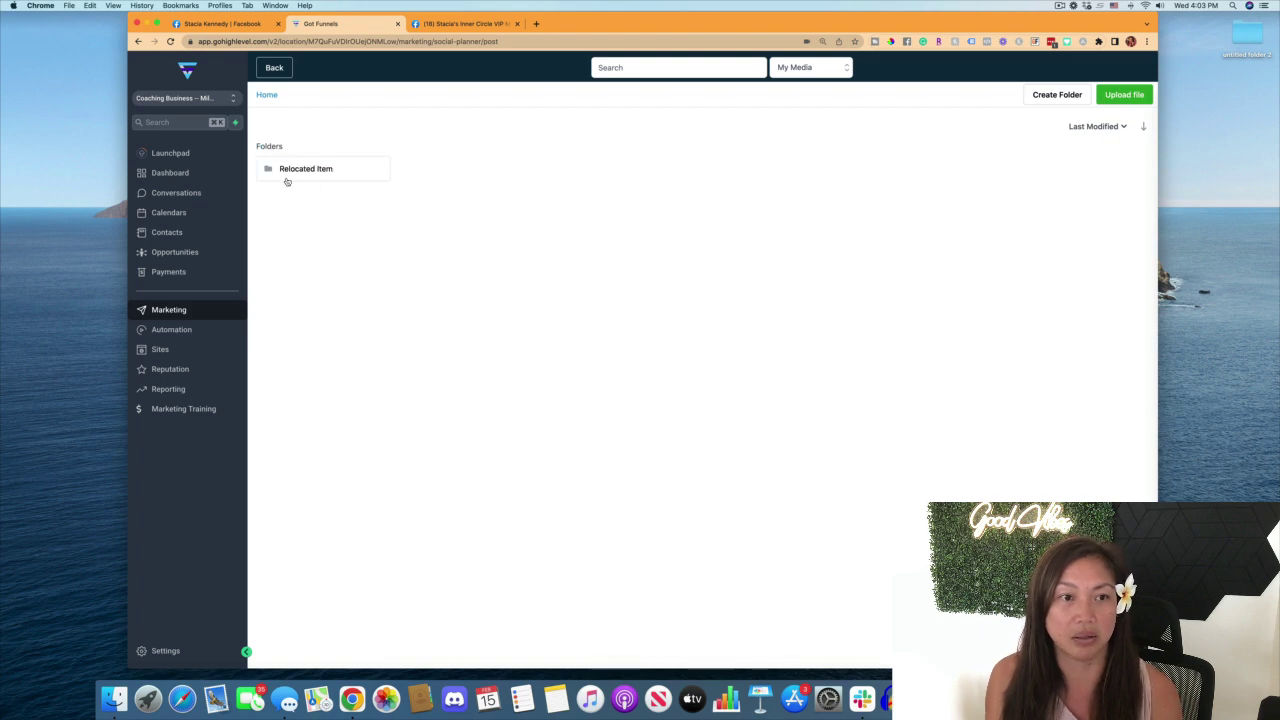
left_click(1132, 100)
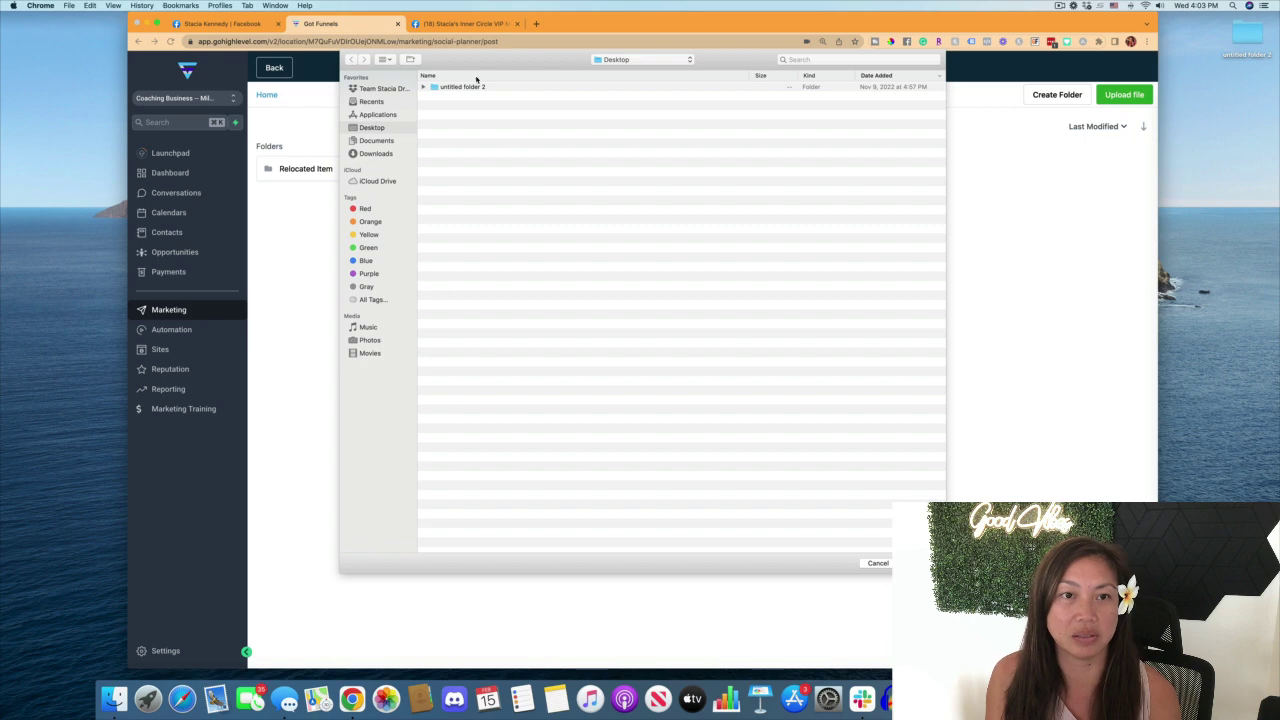
double_click(462, 87)
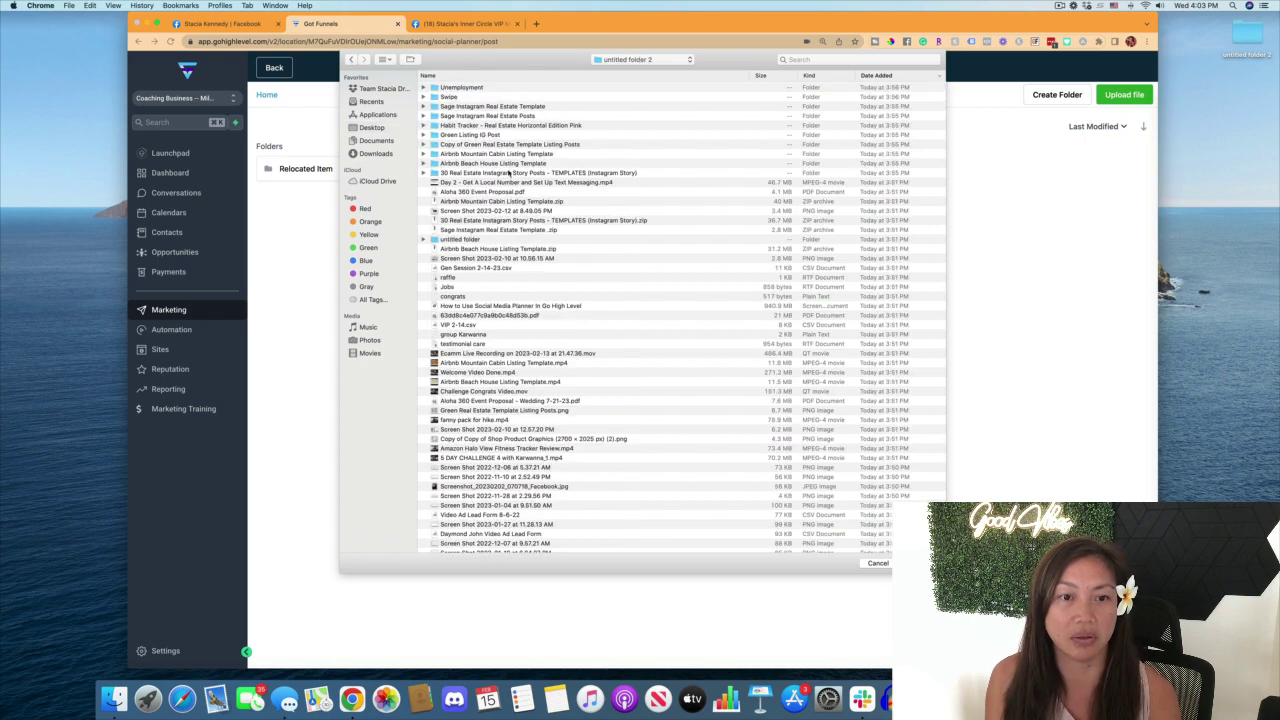
scroll(483, 283, "down", 5)
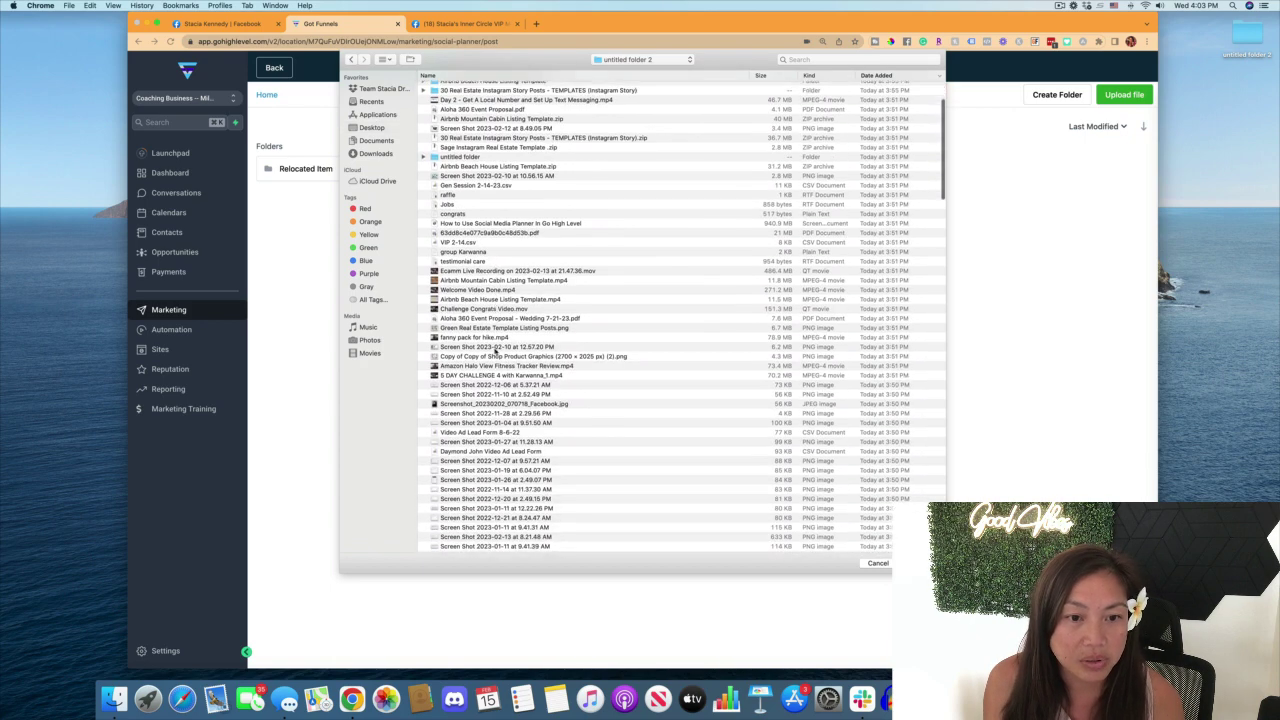
scroll(487, 364, "down", 10)
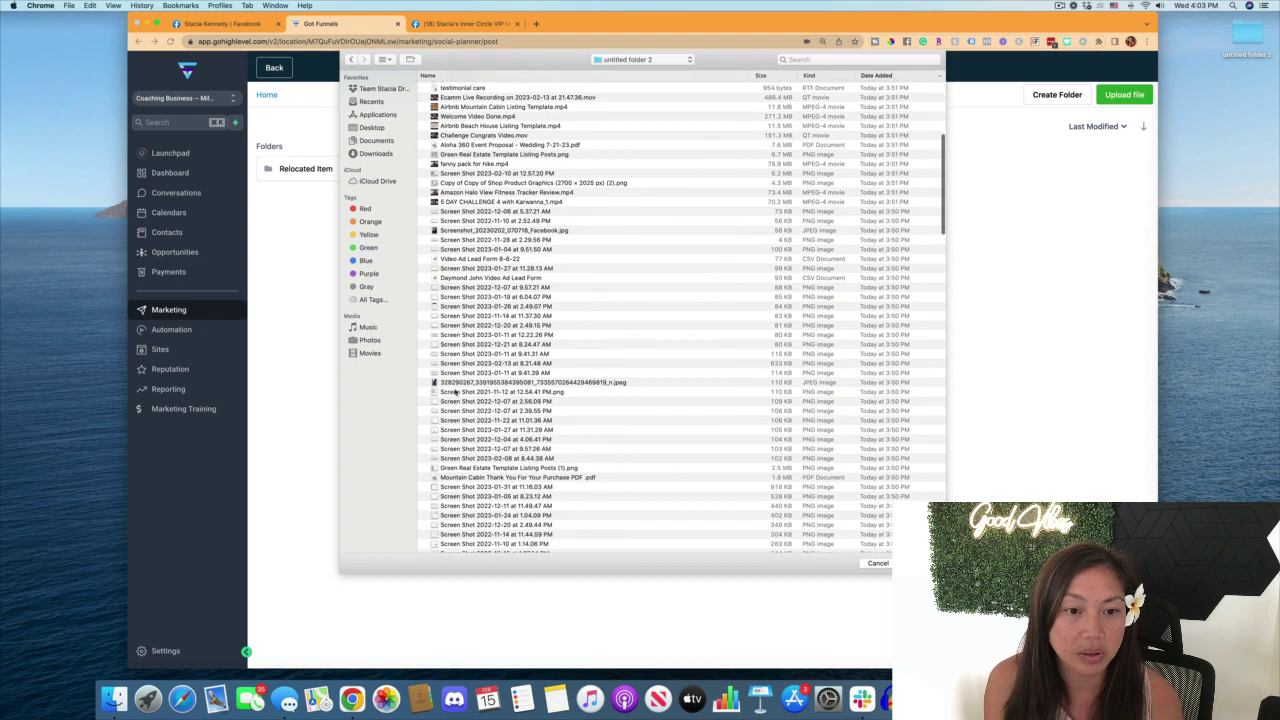
scroll(446, 386, "down", 8)
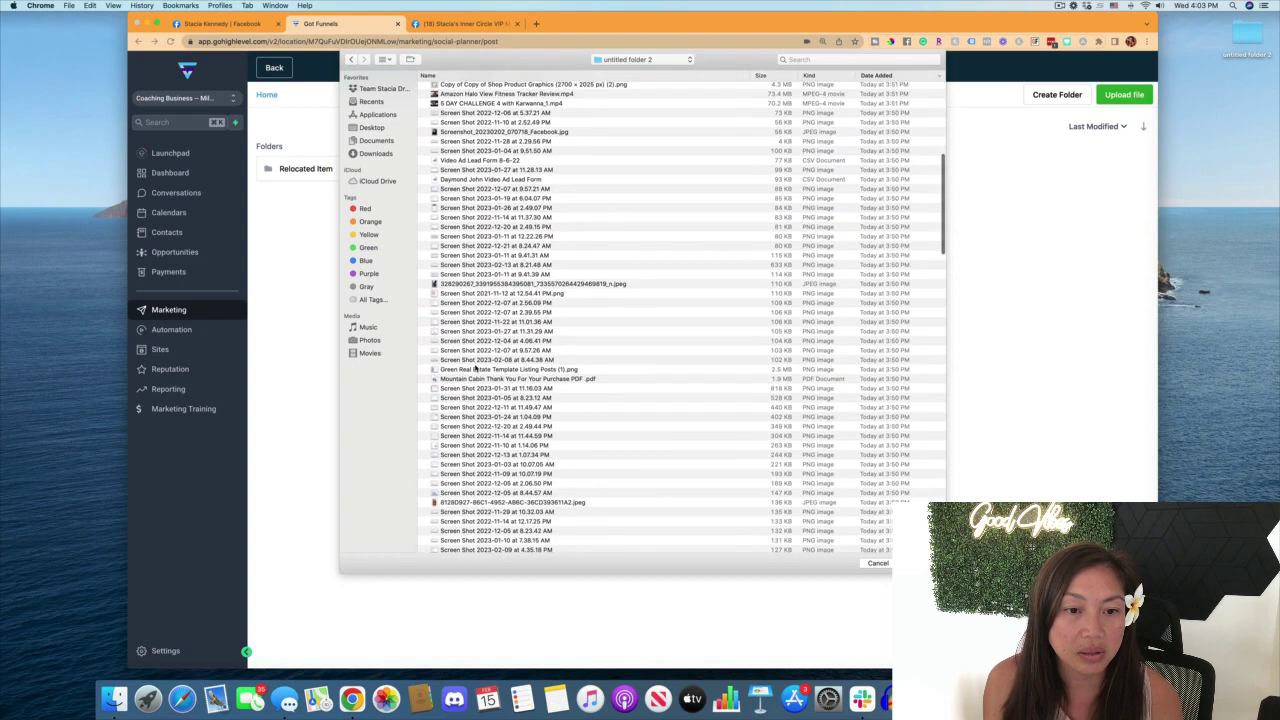
scroll(477, 369, "down", 15)
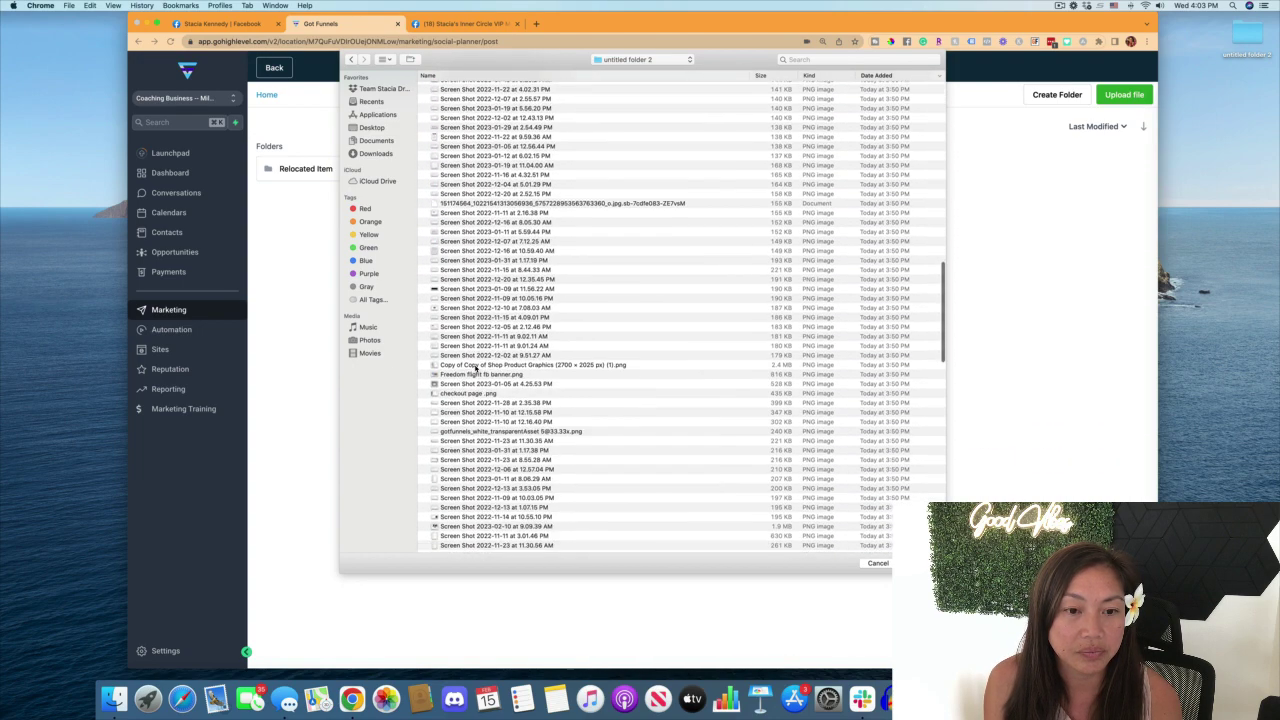
scroll(477, 369, "down", 10)
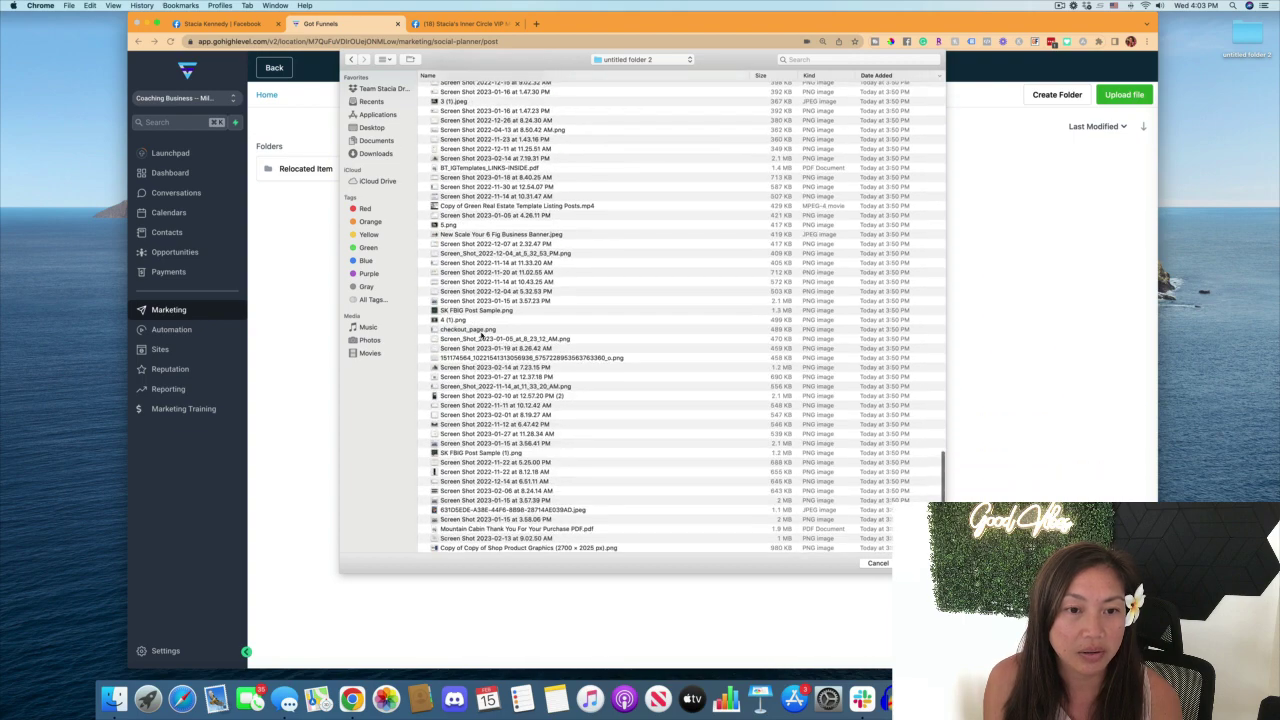
double_click(480, 311)
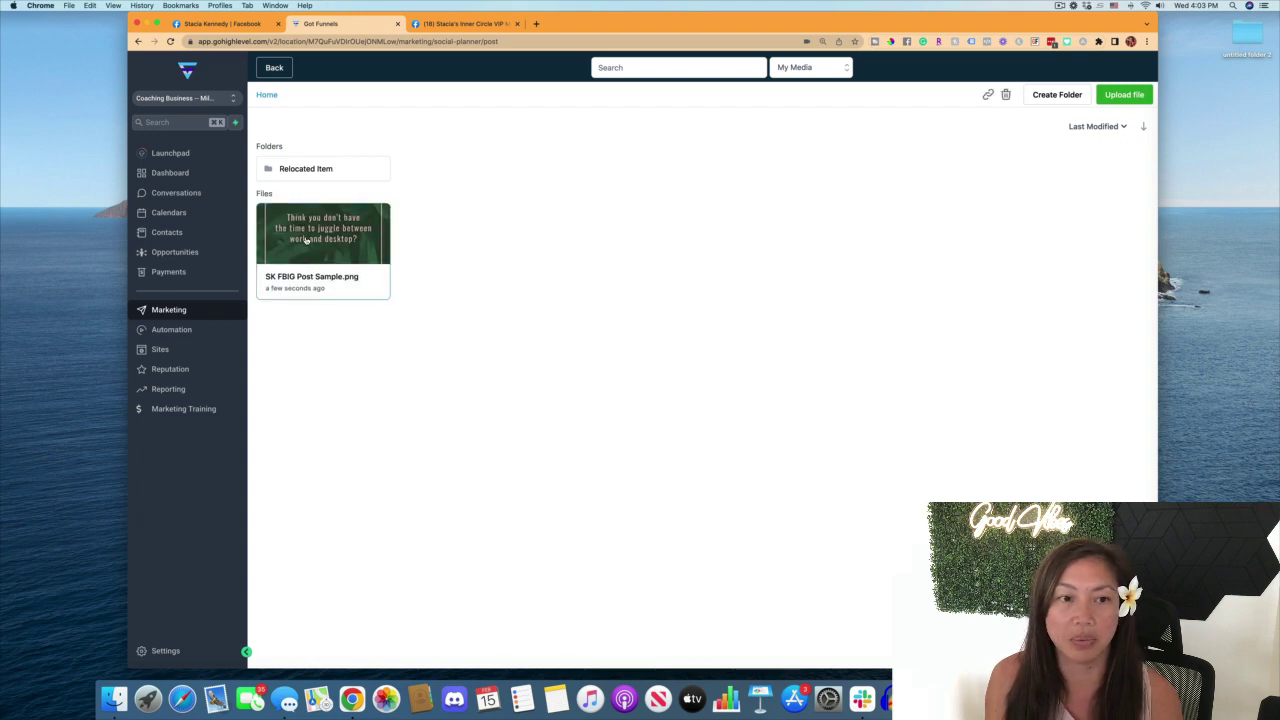
left_click(307, 240)
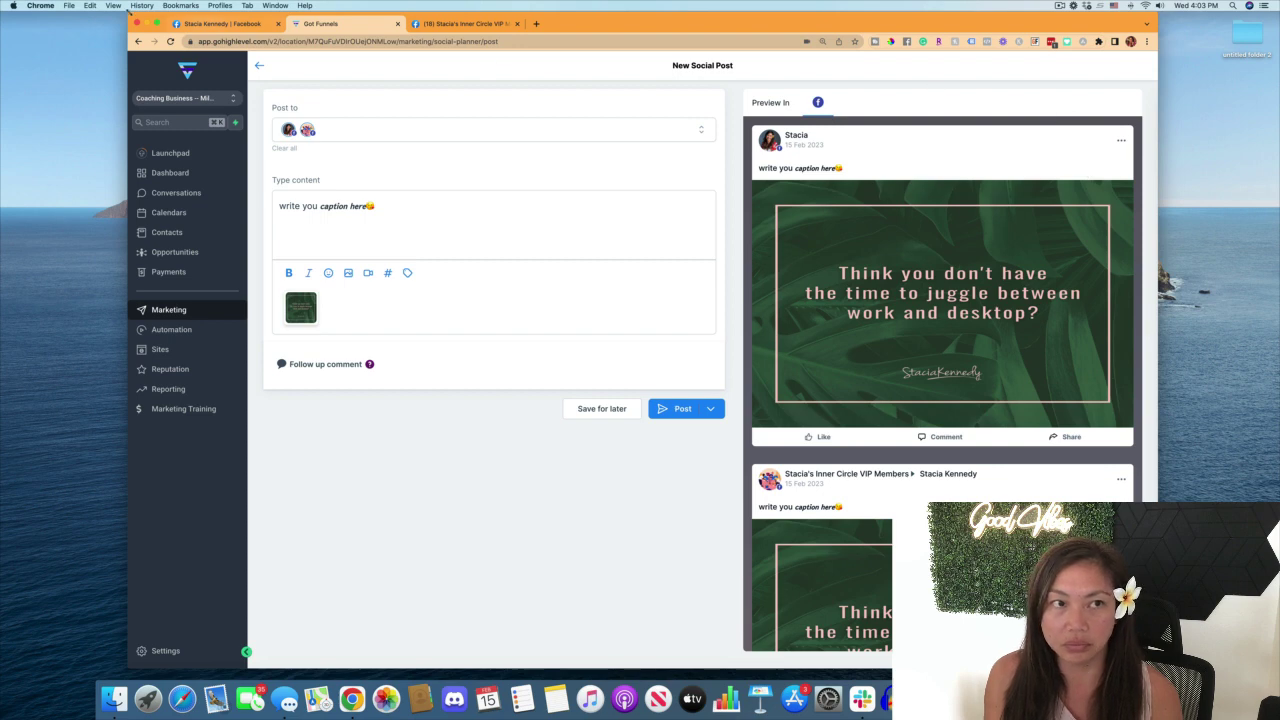
Narrow the browser window, shift it left, and add a follow-up comment field.
left_click_drag(127, 14, 319, 13)
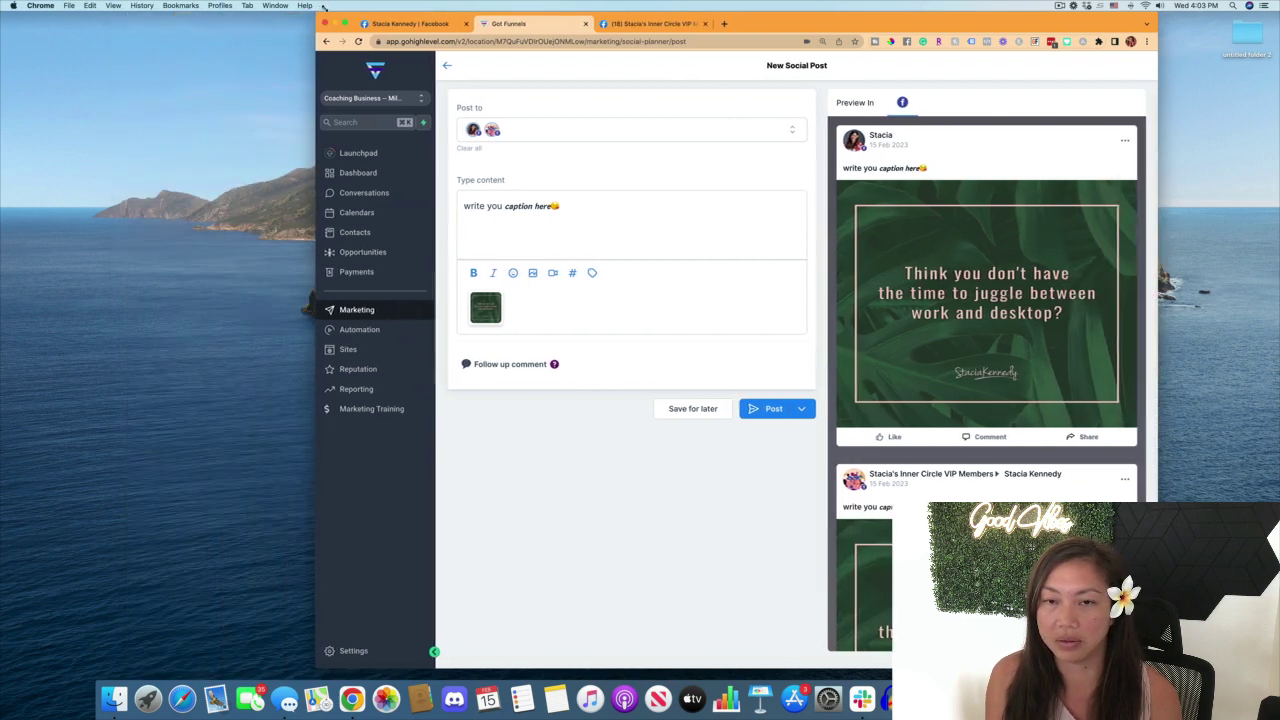
left_click_drag(814, 27, 699, 26)
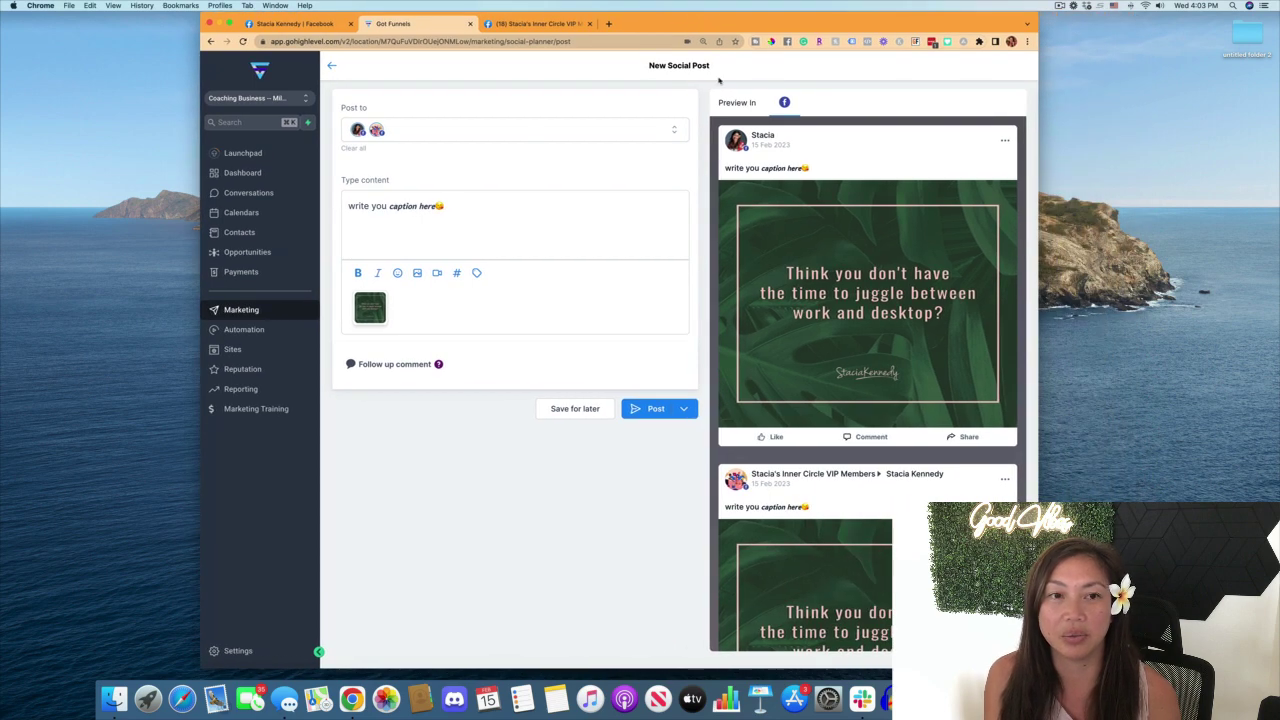
left_click(387, 366)
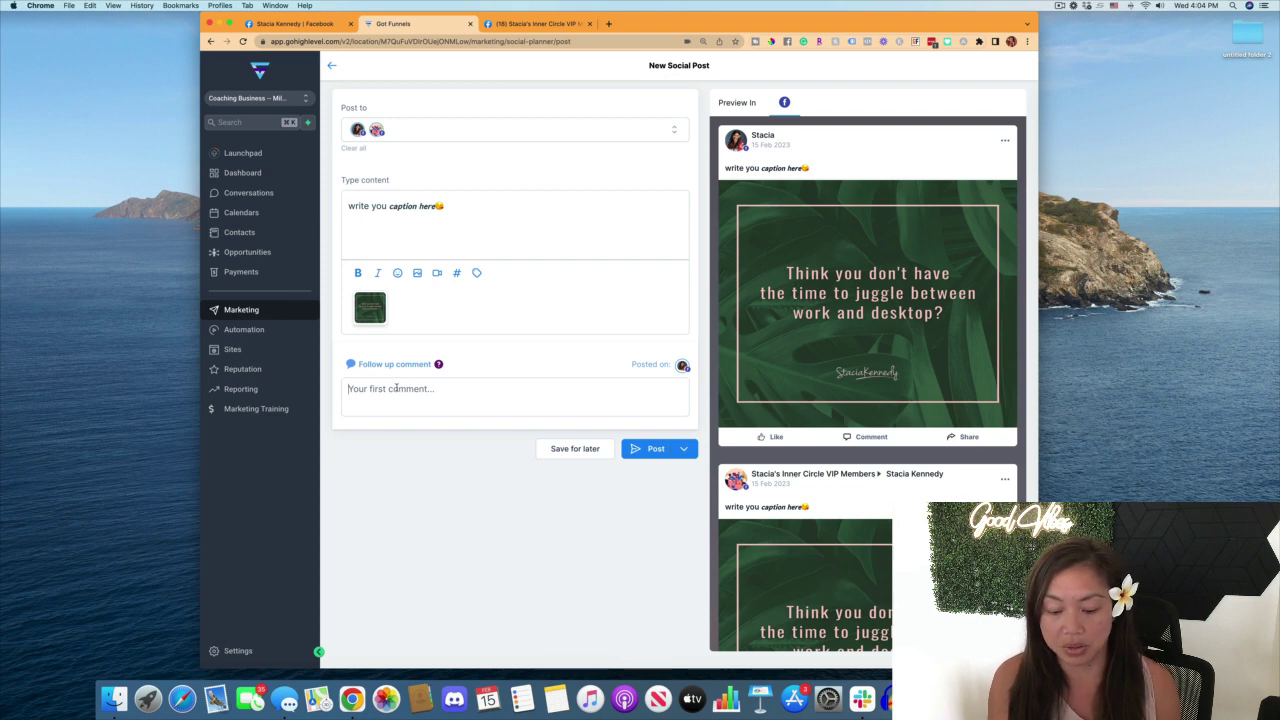
Put the website URL in the follow-up comment and add 'link in first comment' below the caption.
type("http://www.stac")
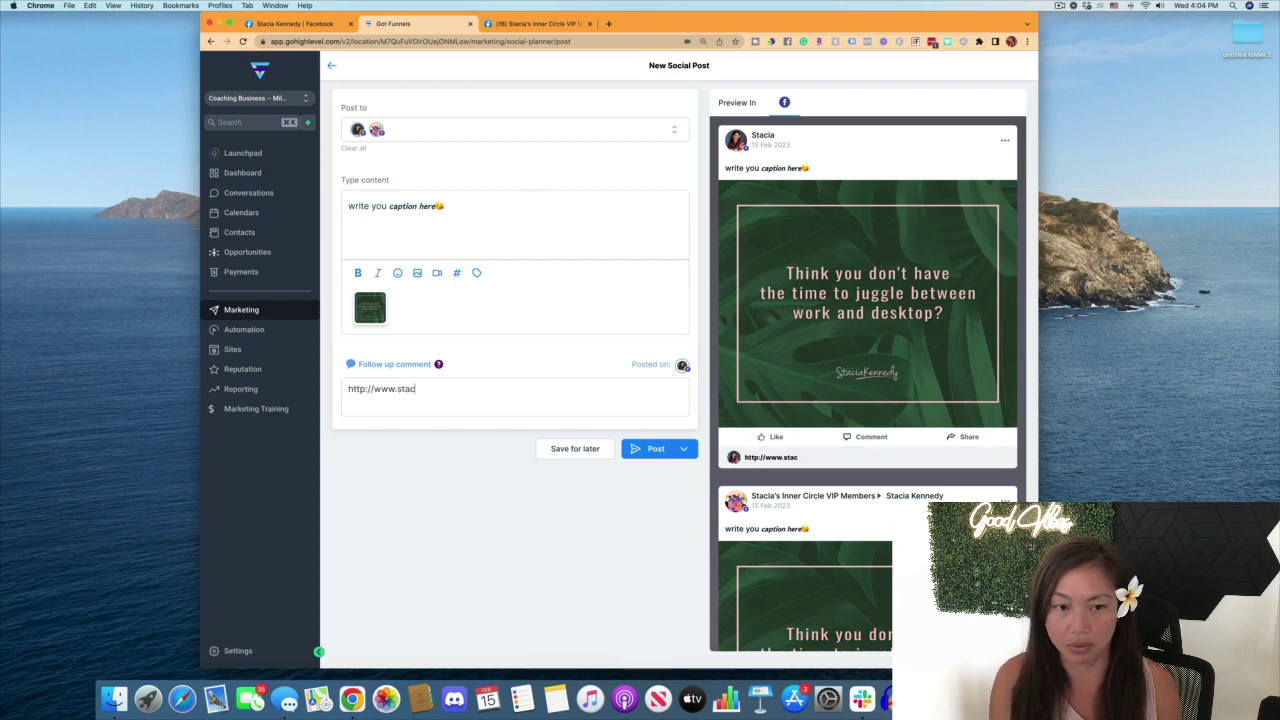
type("iakennedy.com")
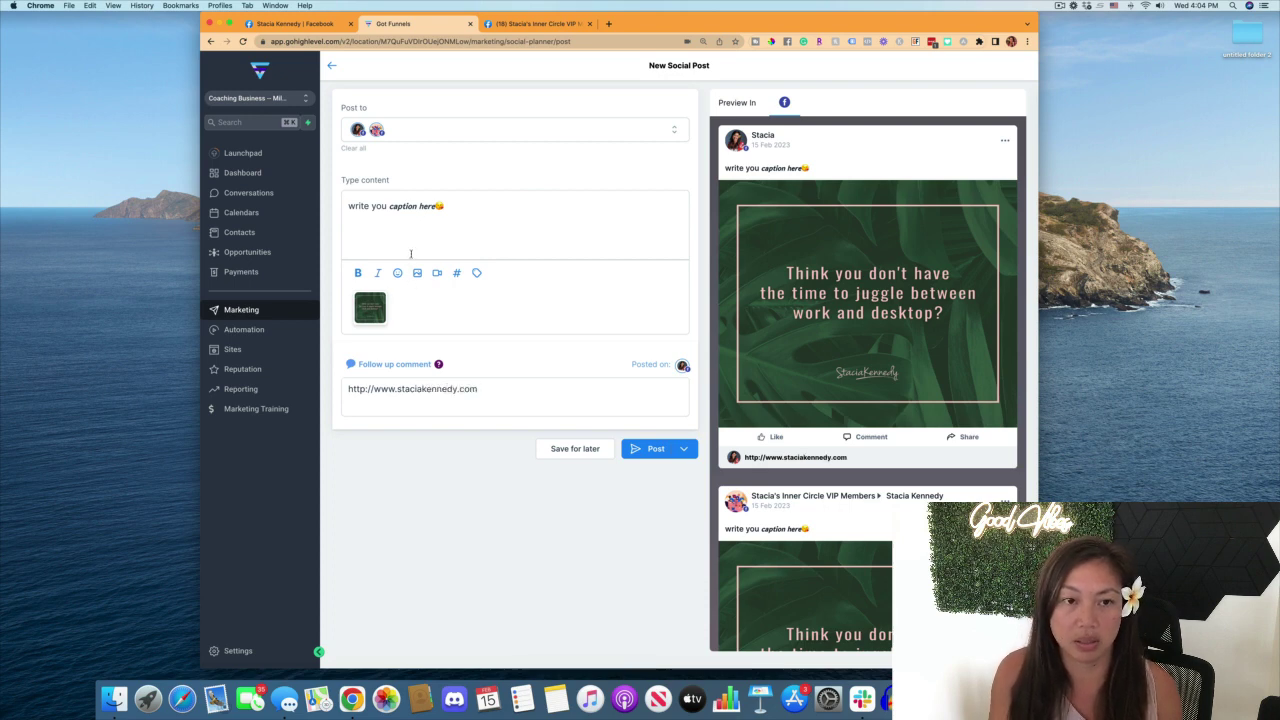
left_click(410, 247)
key("Return")
key("Return")
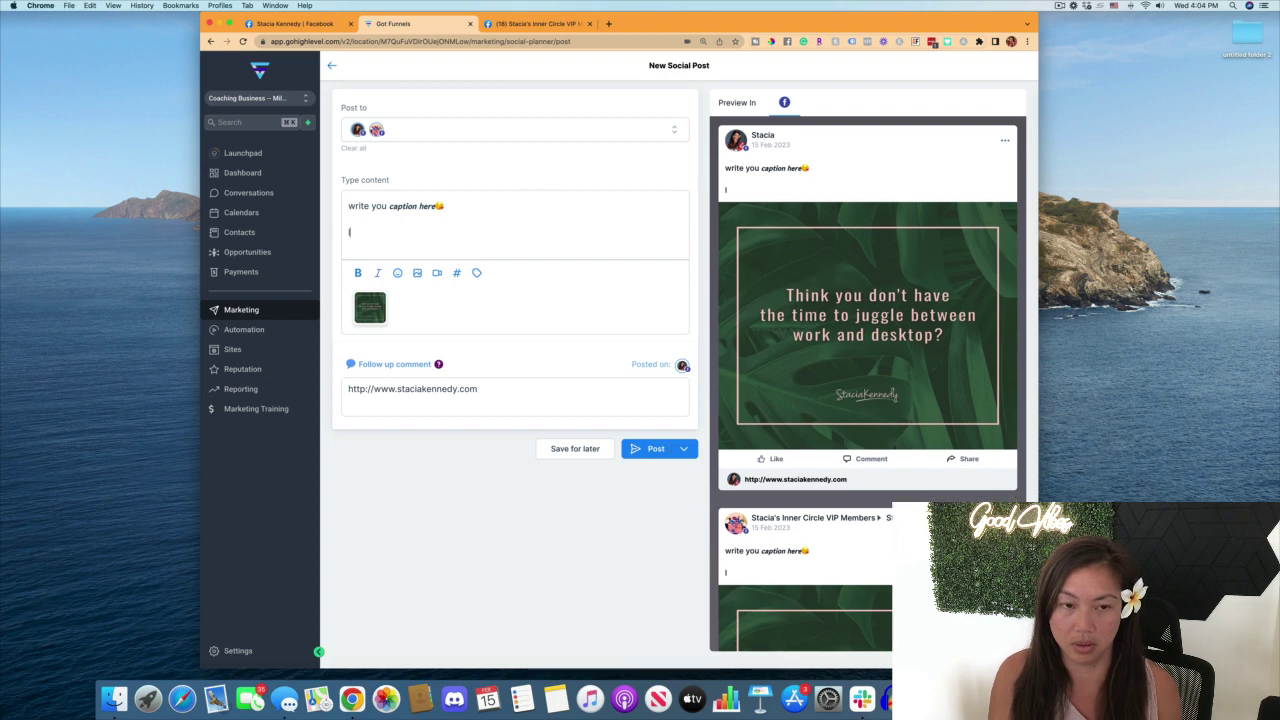
type("link in first comment")
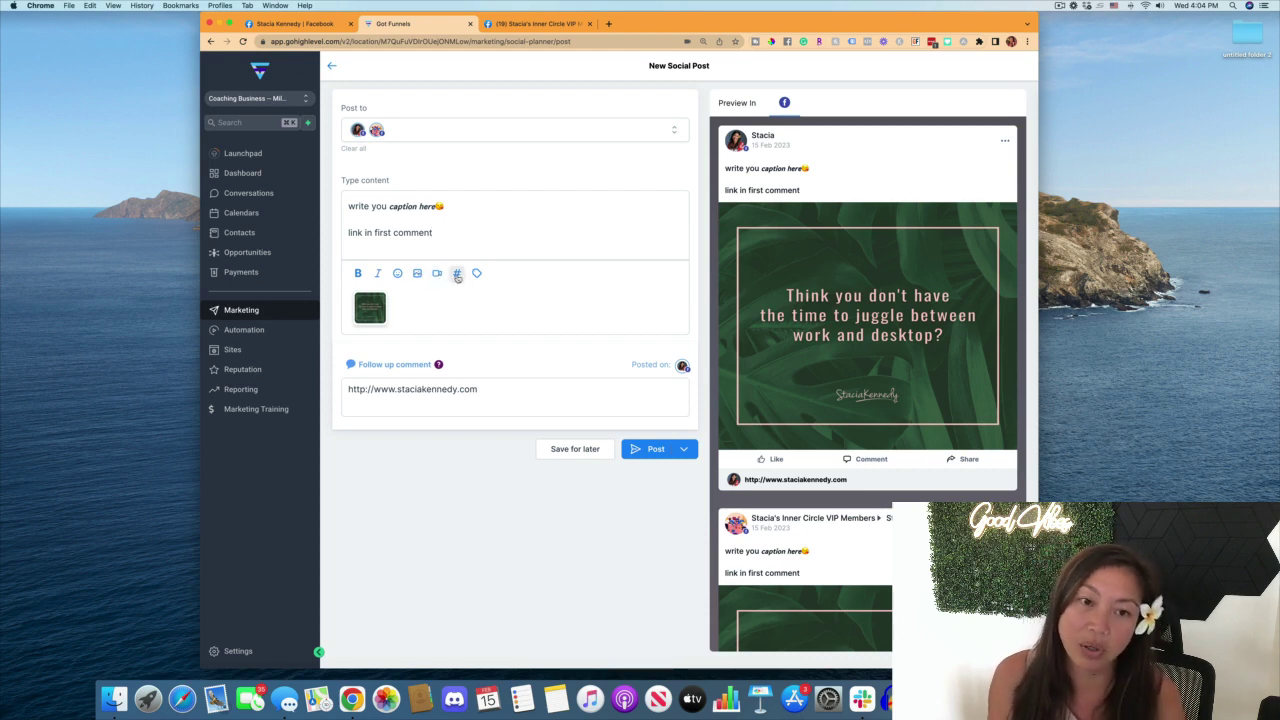
Check the Saved Hashtags and Custom Values lists, then reveal the Post button's publishing options.
left_click(457, 273)
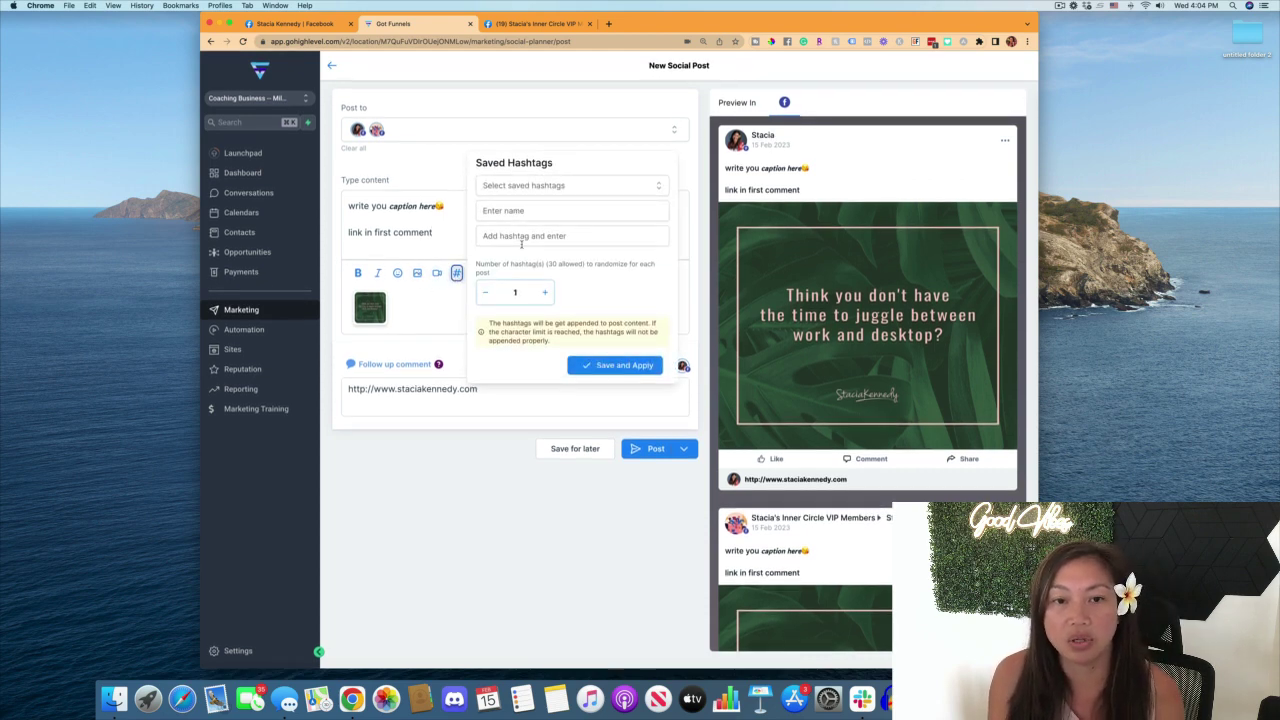
left_click(457, 273)
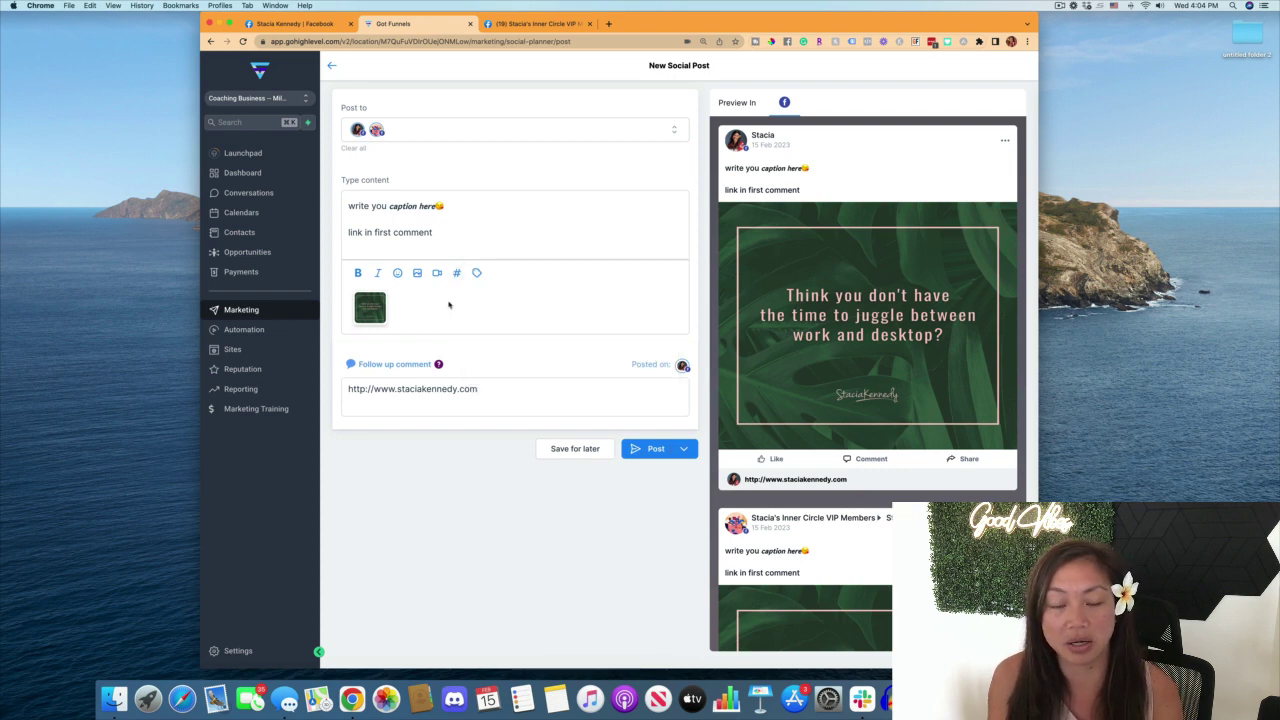
left_click(477, 274)
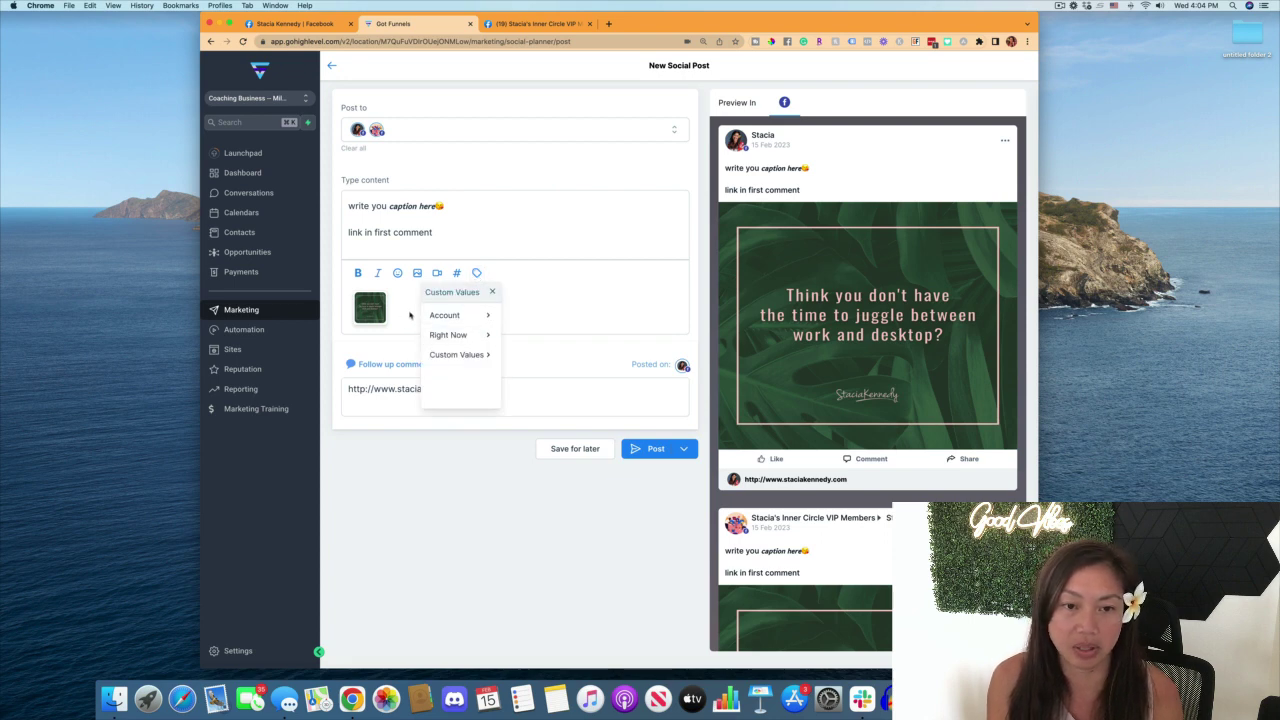
left_click(567, 289)
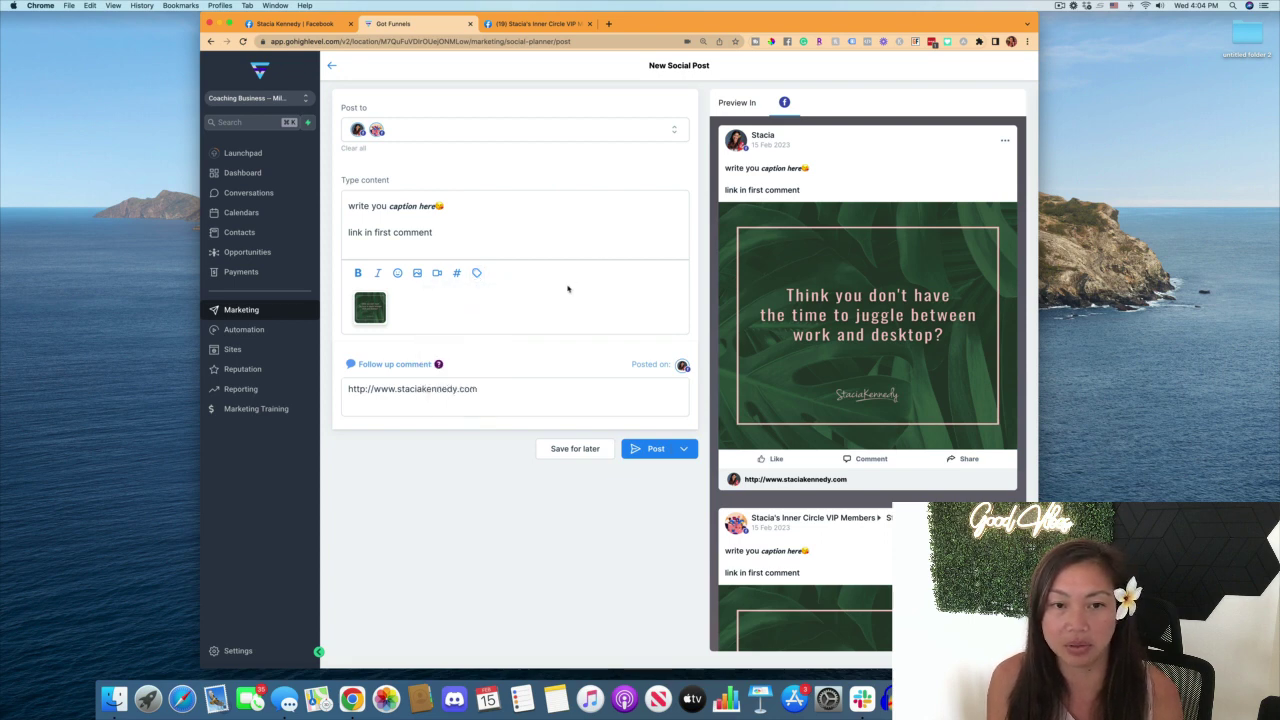
left_click(684, 449)
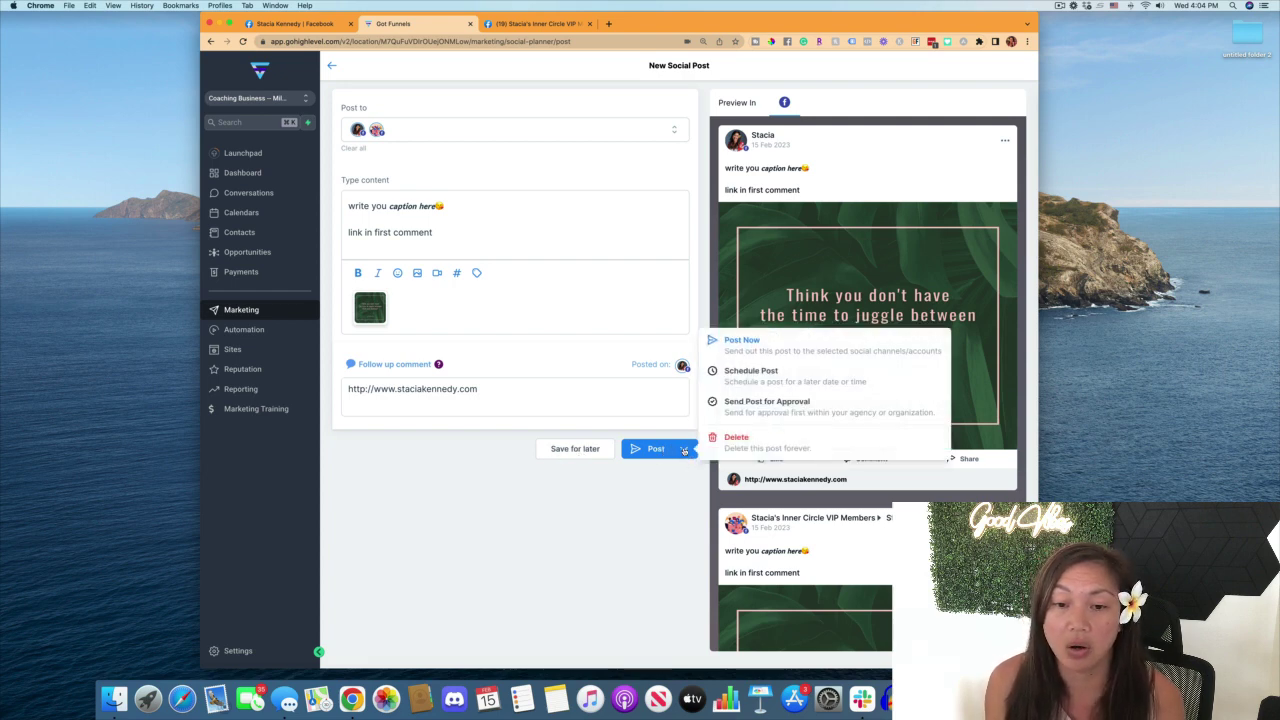
Start a Send for Approval request dated February 16 at 08:15 AM; the approver list is empty.
left_click(748, 408)
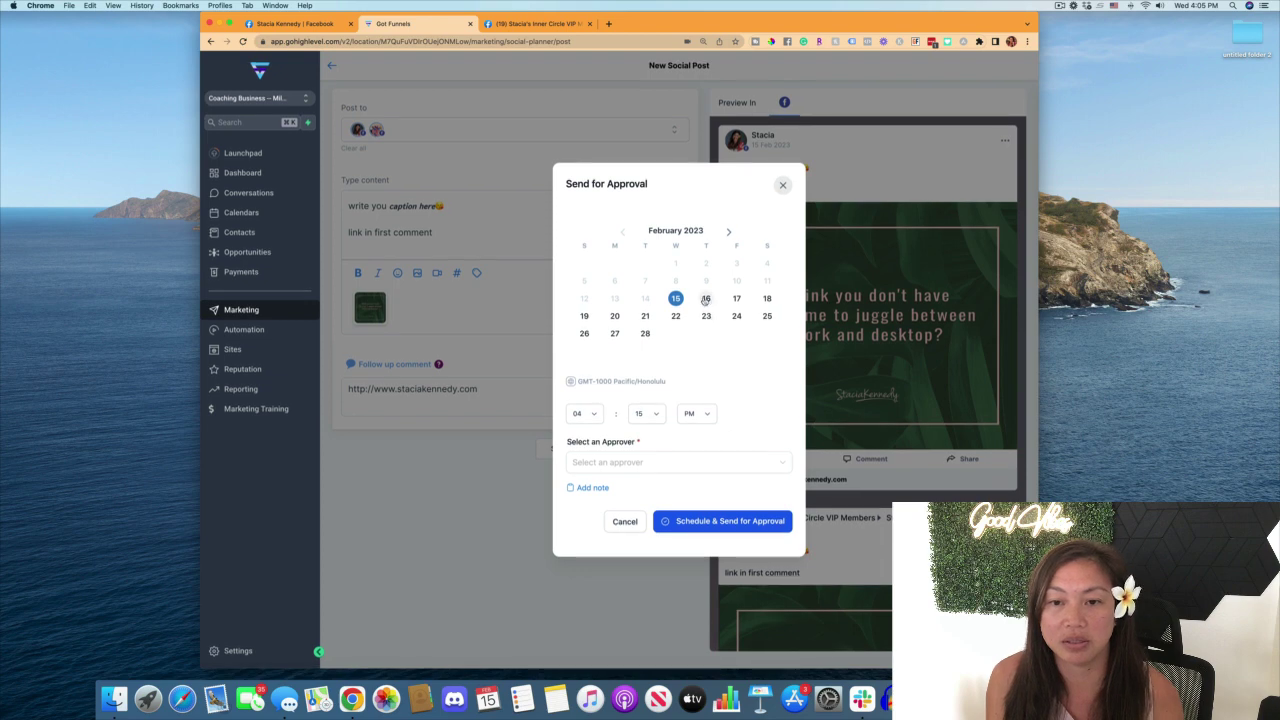
left_click(706, 298)
left_click(581, 416)
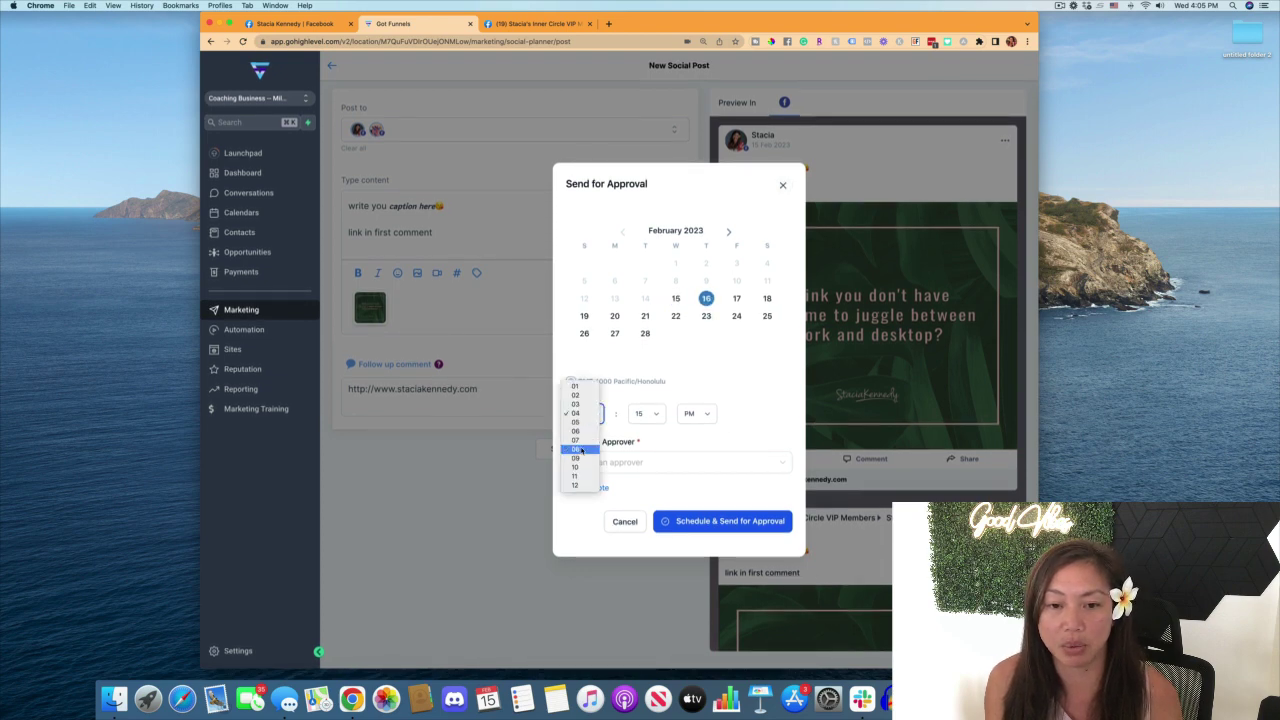
left_click(578, 451)
left_click(698, 418)
left_click(688, 404)
left_click(603, 462)
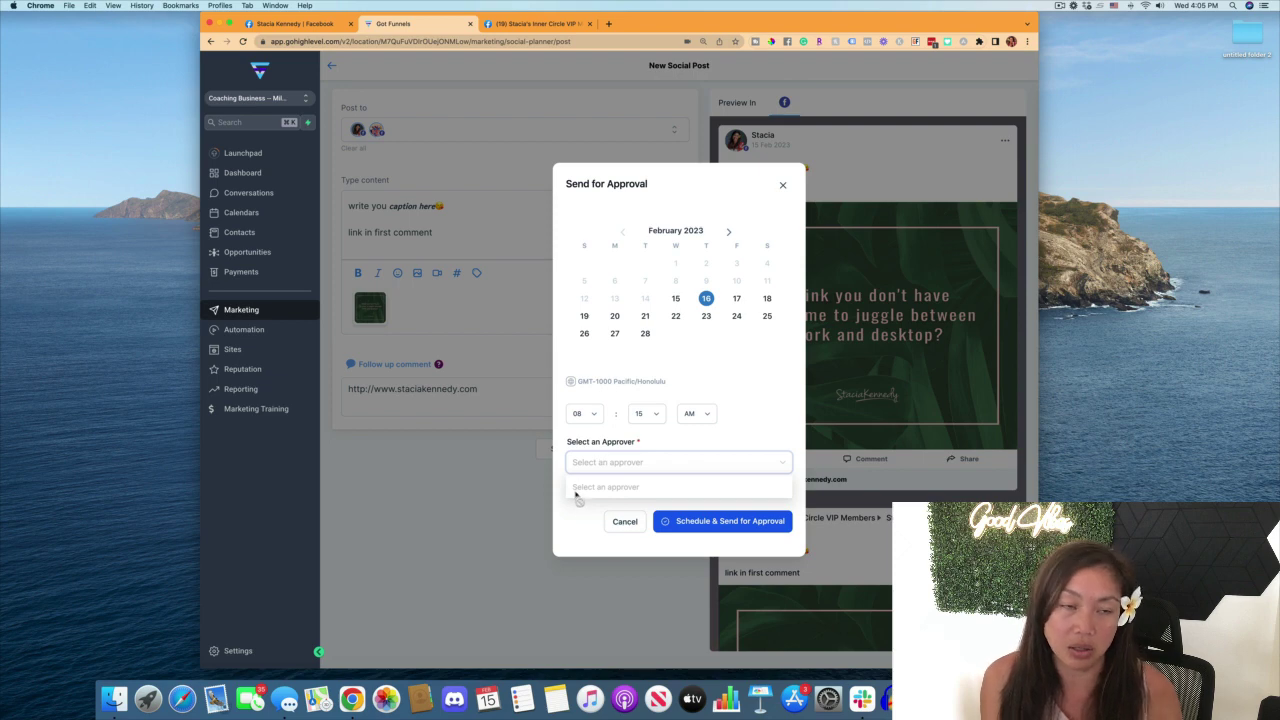
left_click(694, 443)
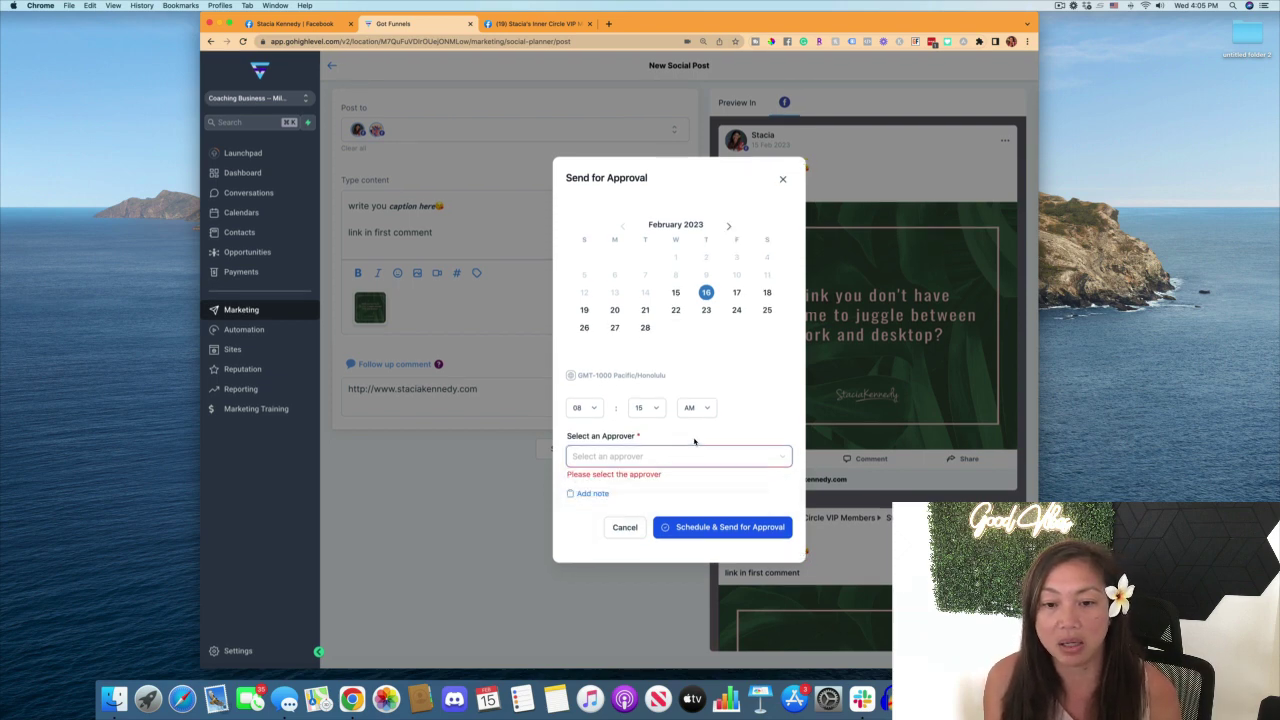
left_click(686, 459)
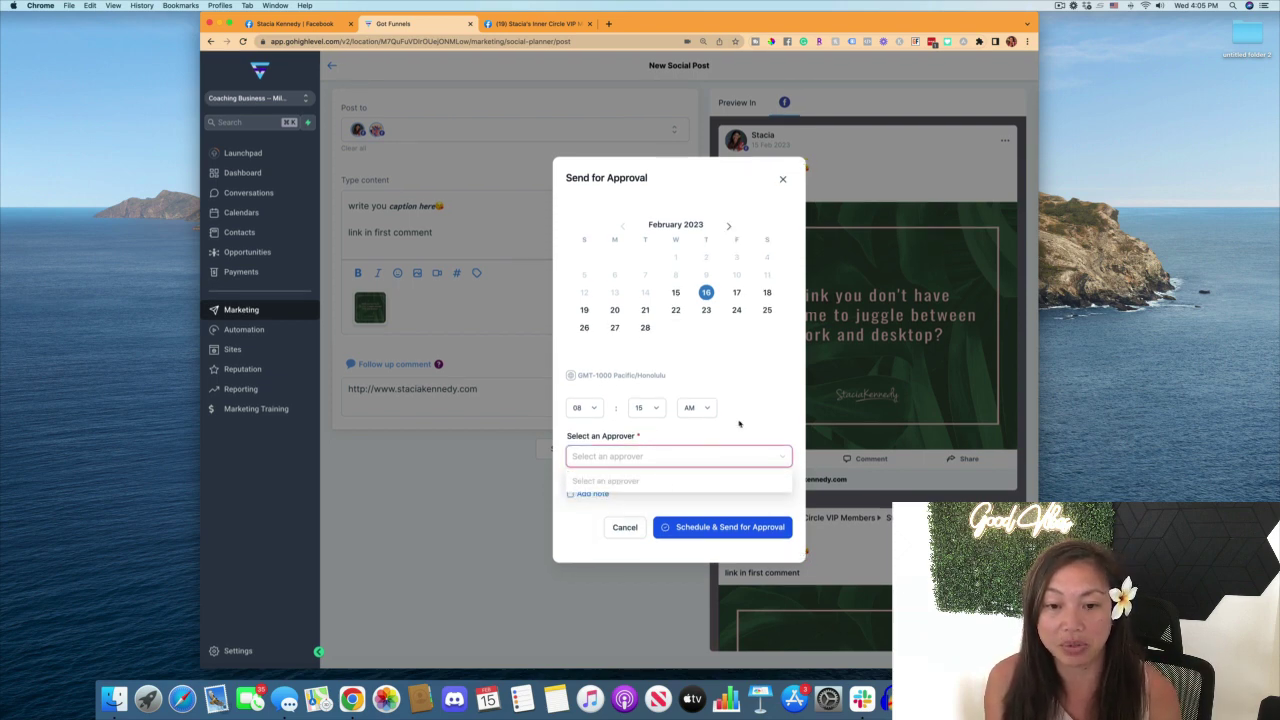
left_click(744, 425)
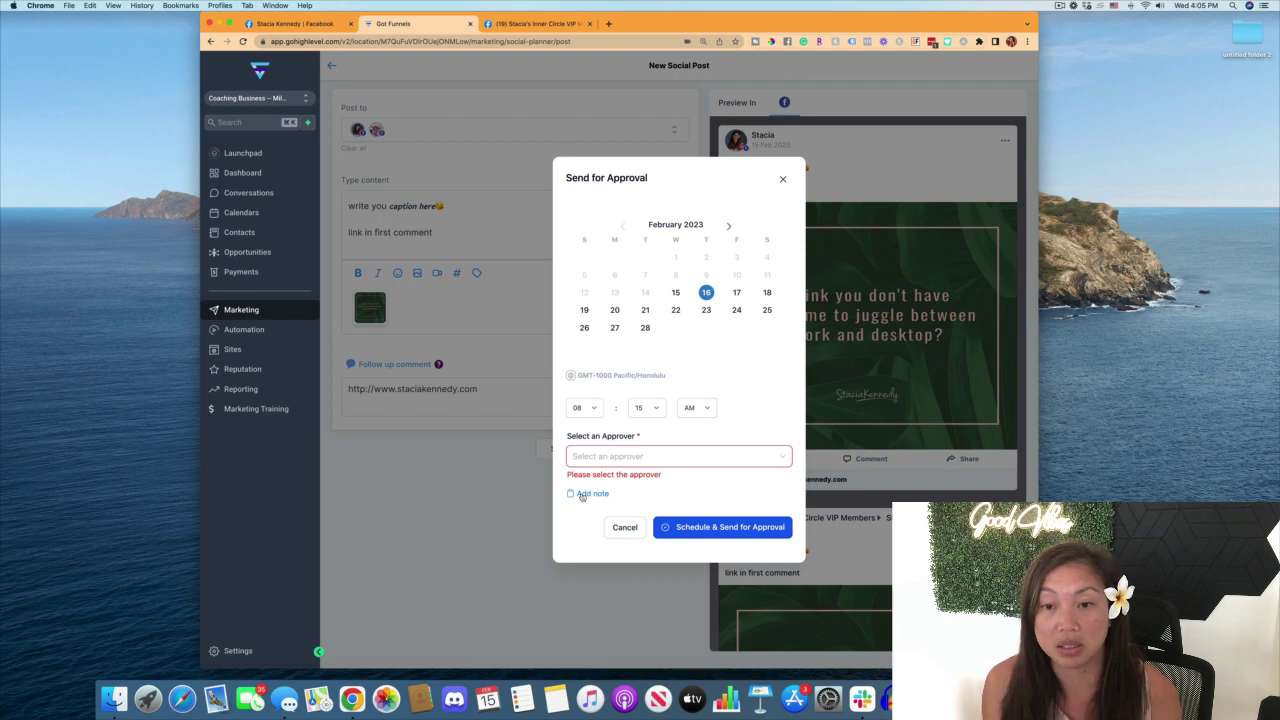
Add a note asking the approver to review the caption, then show the approvers.
left_click(586, 494)
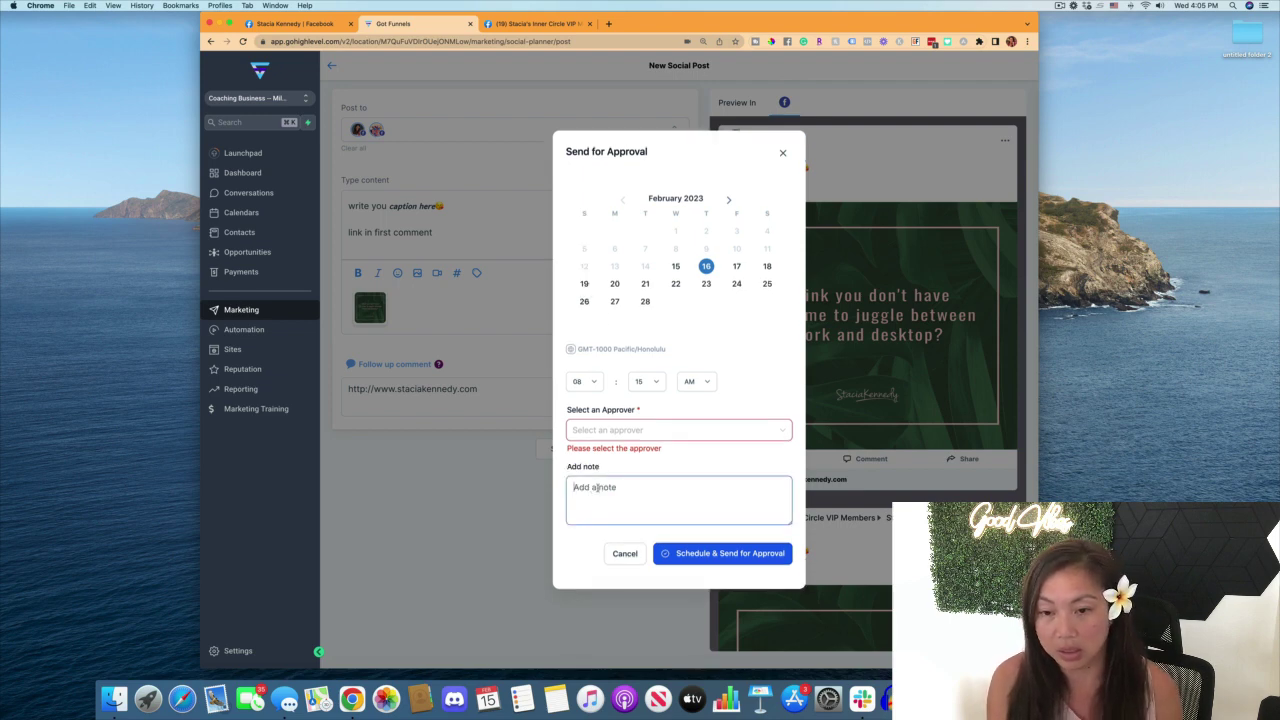
type("Not sure abo")
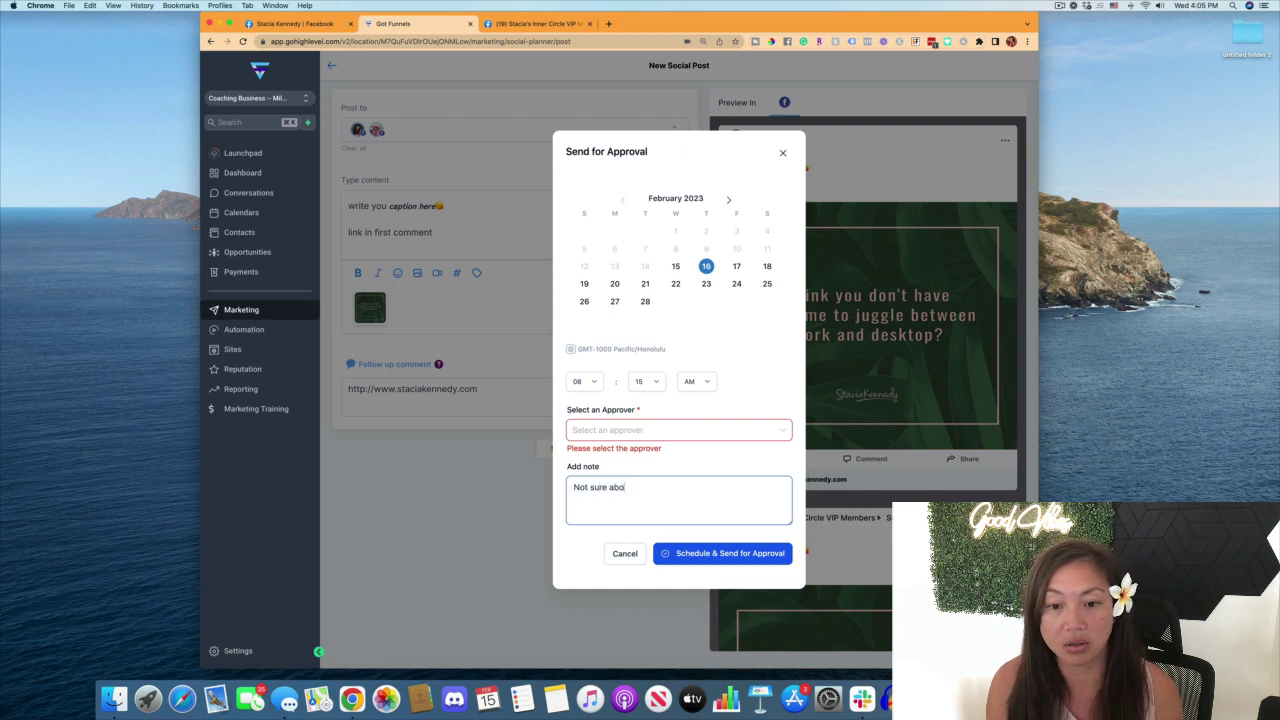
key("BackSpace")
type("of the caption pleaes")
type("review.")
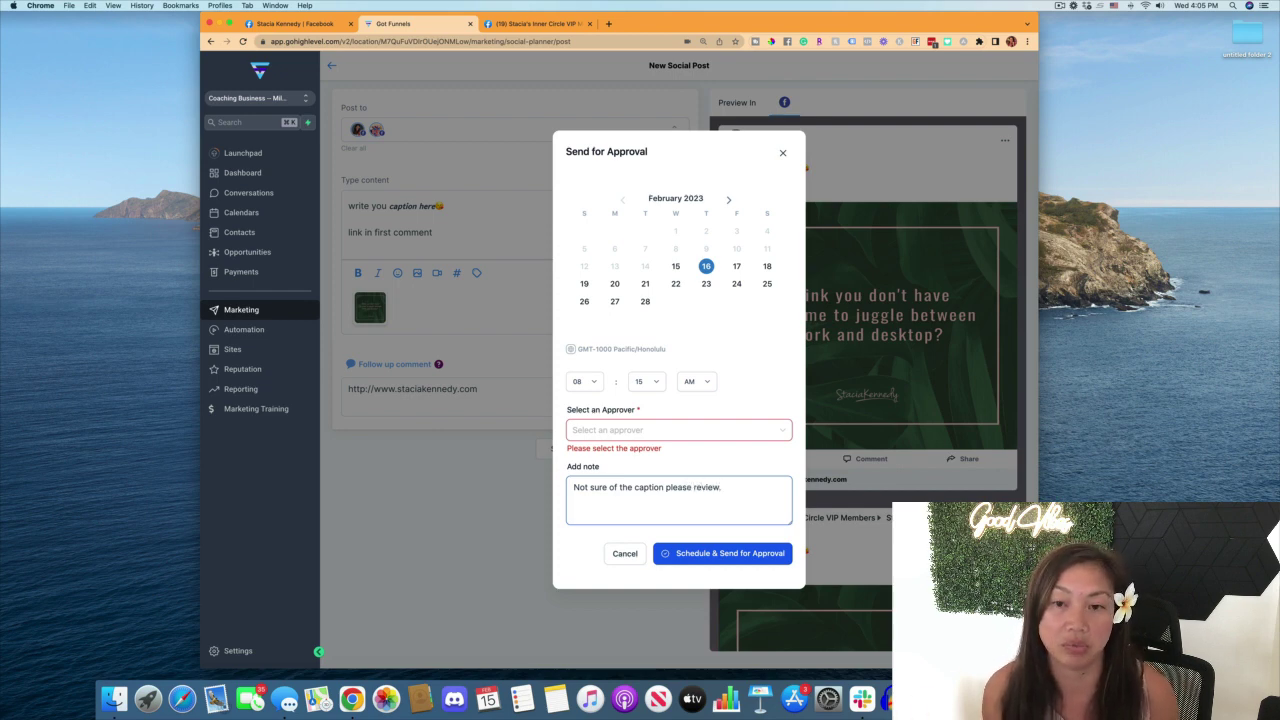
left_click(713, 429)
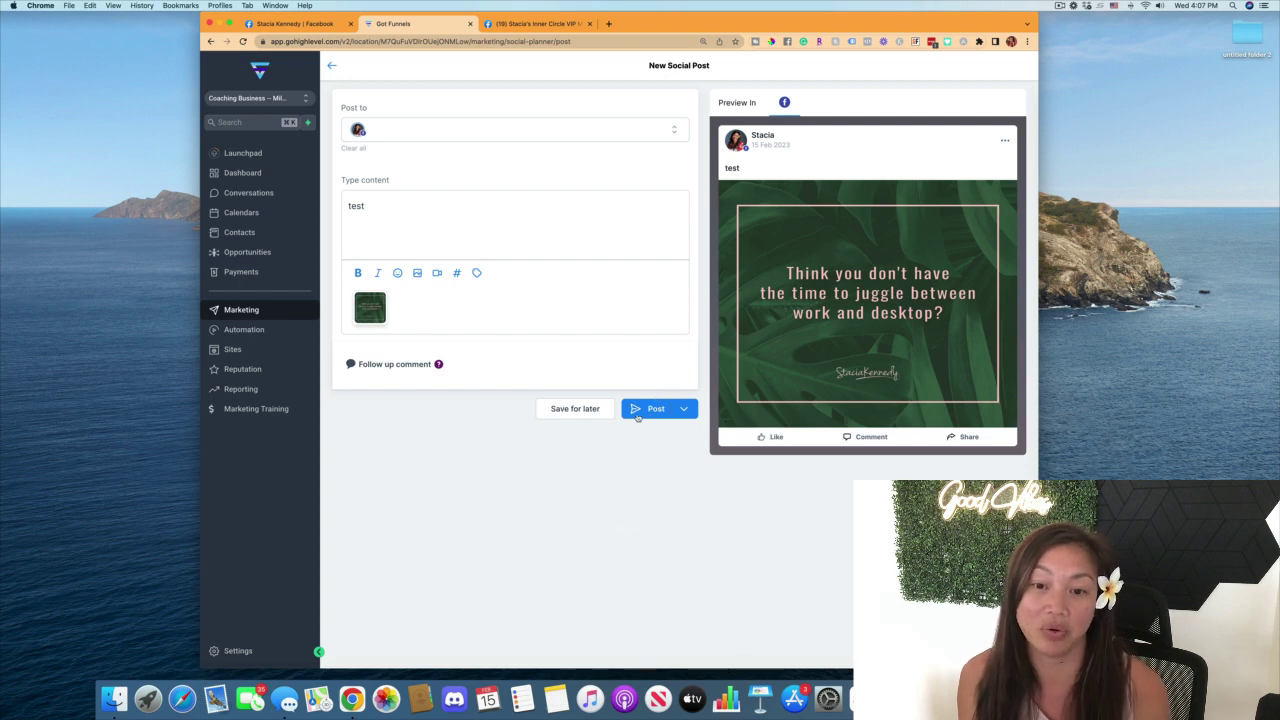
Reopen Send Post for Approval and set the schedule to February 17, 05:17 AM.
left_click(658, 413)
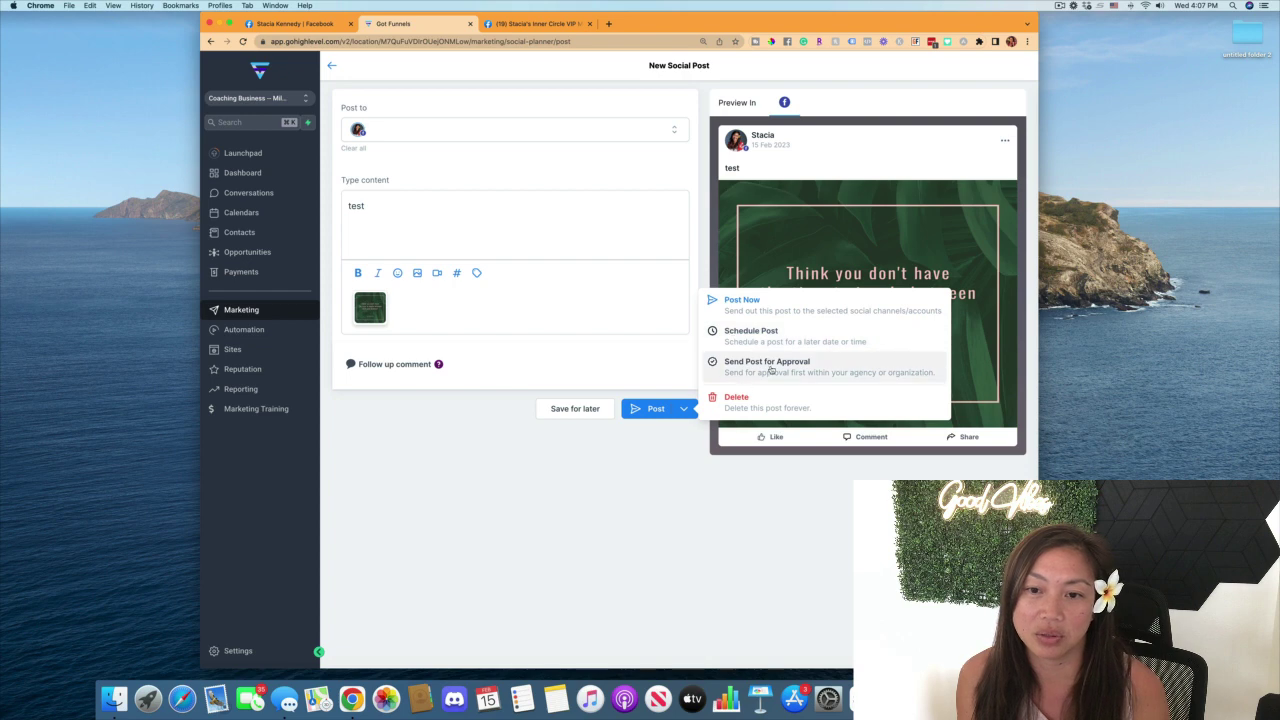
left_click(806, 370)
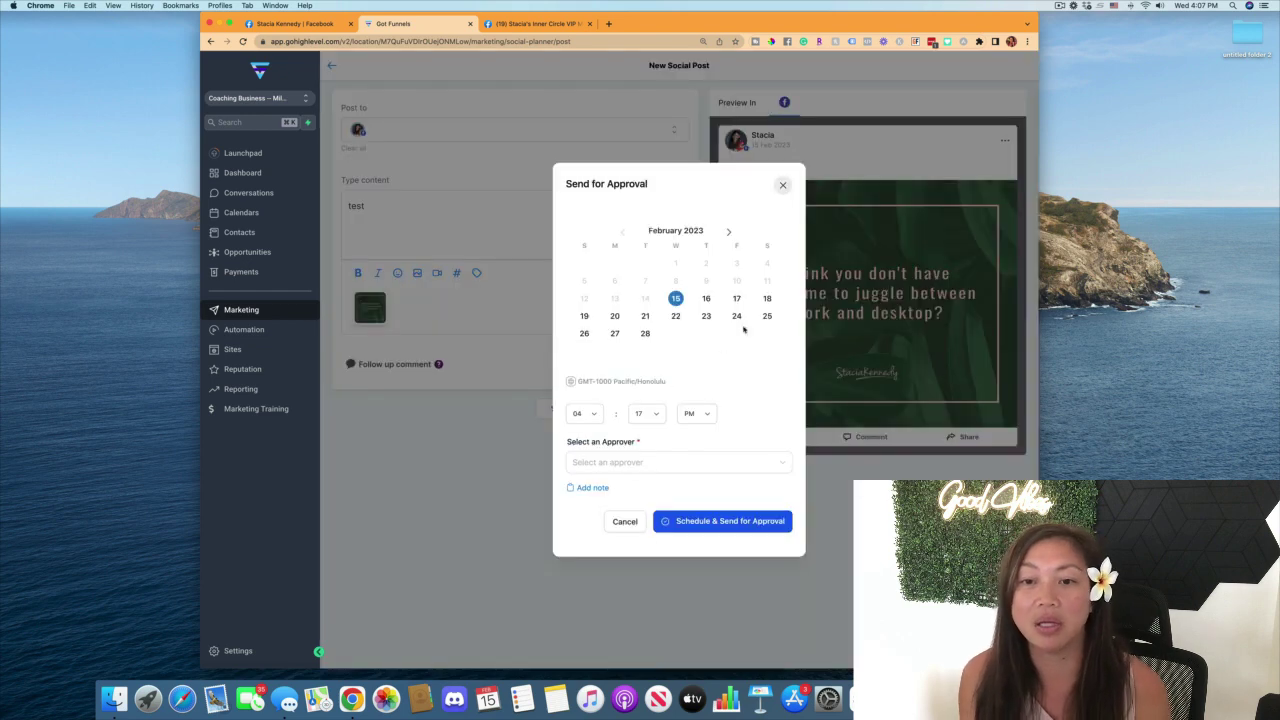
left_click(584, 413)
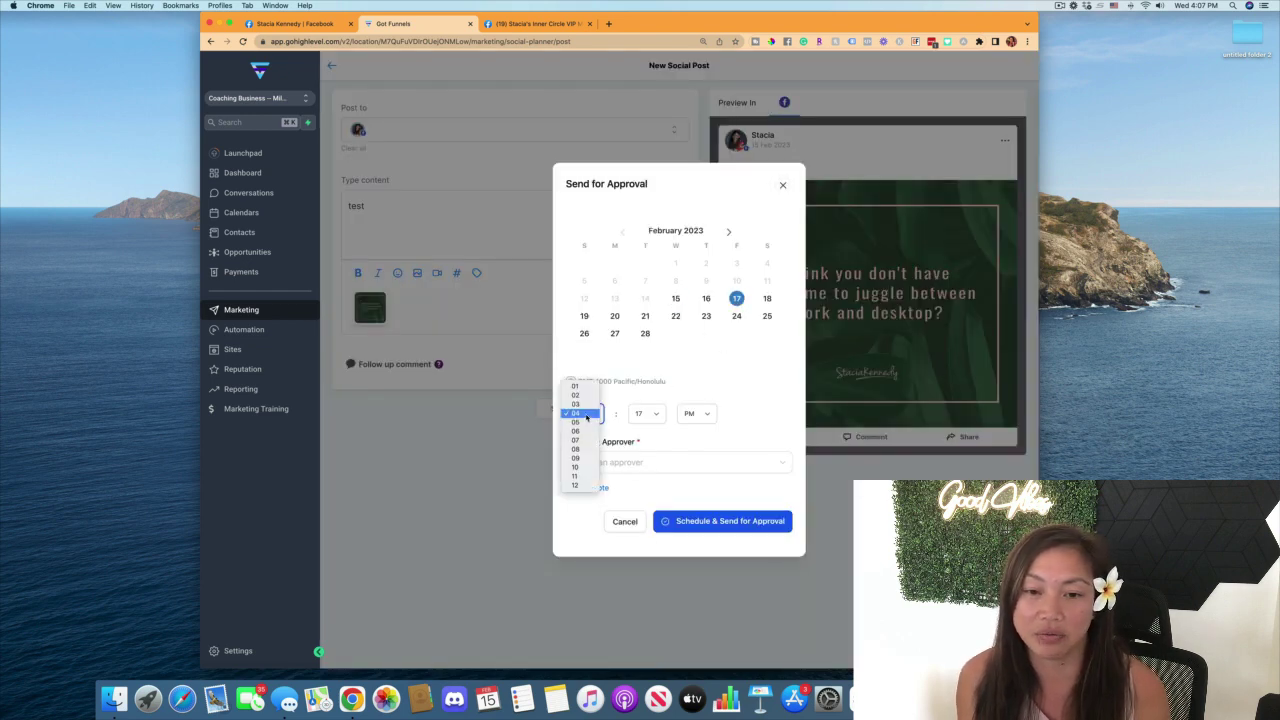
left_click(682, 418)
left_click(682, 418)
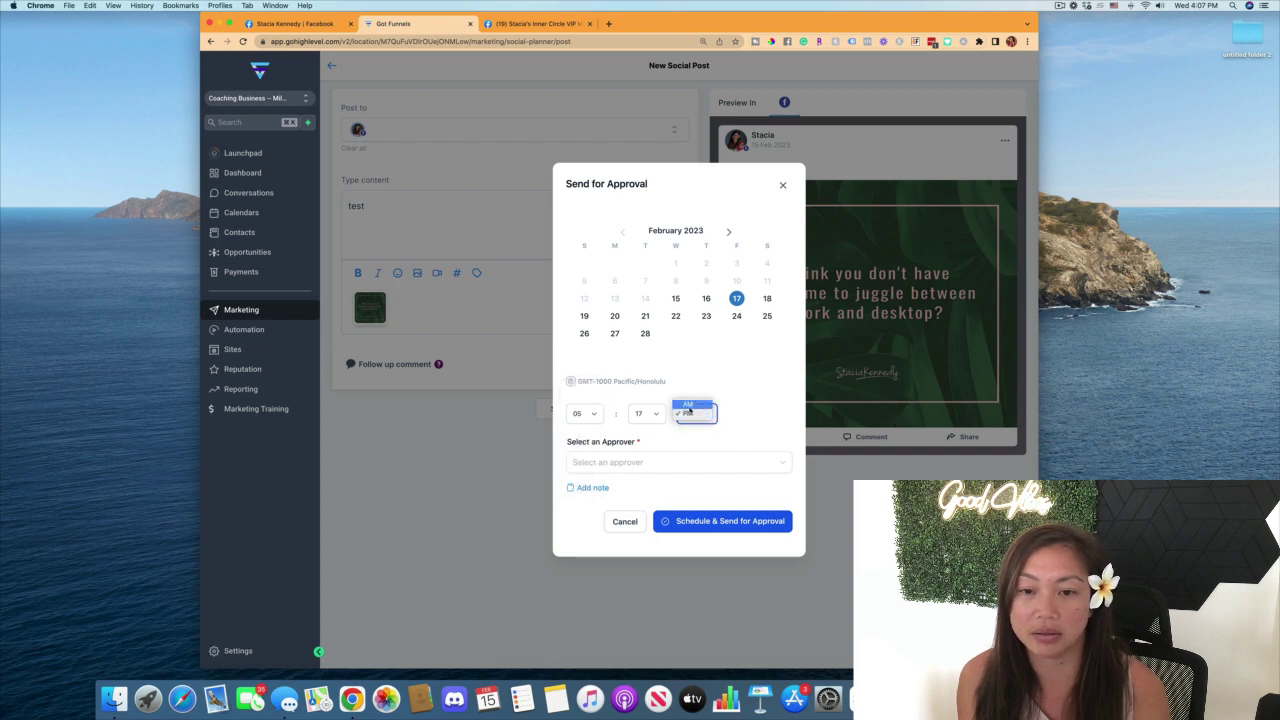
left_click(690, 405)
Assign the staff approver, add the note 'Review caption please', and schedule the approval request.
left_click(620, 460)
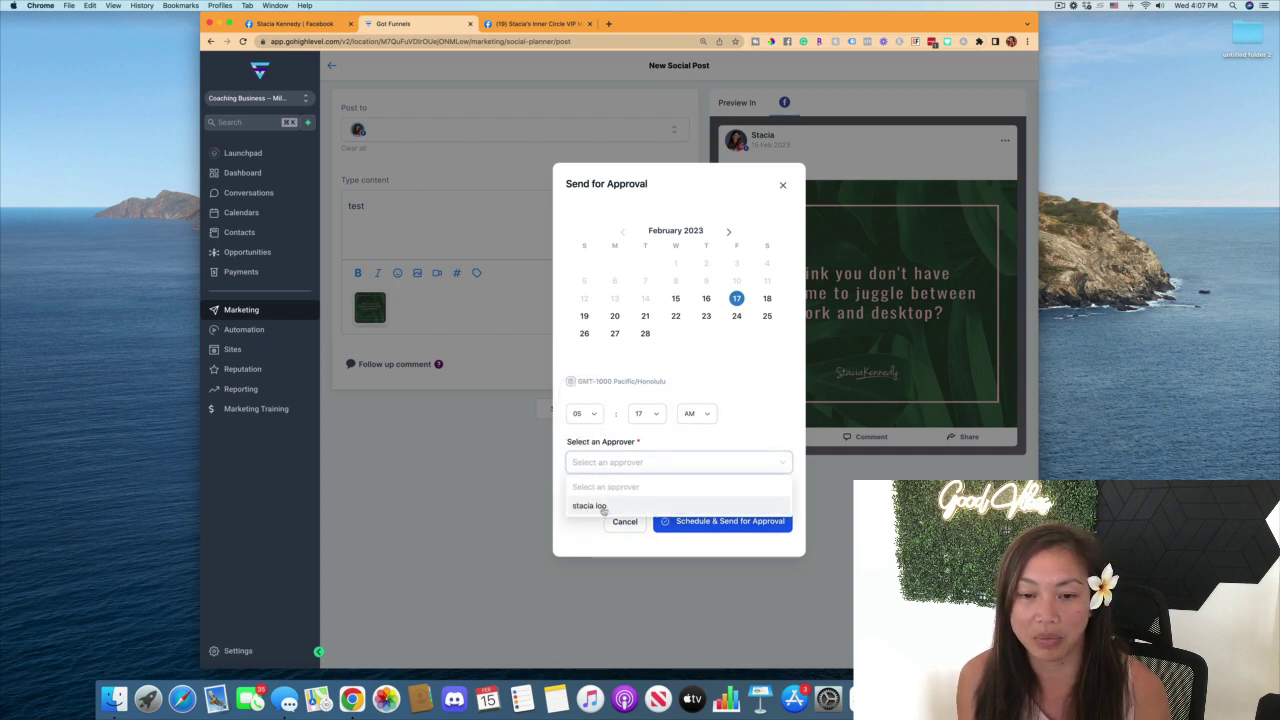
left_click(587, 507)
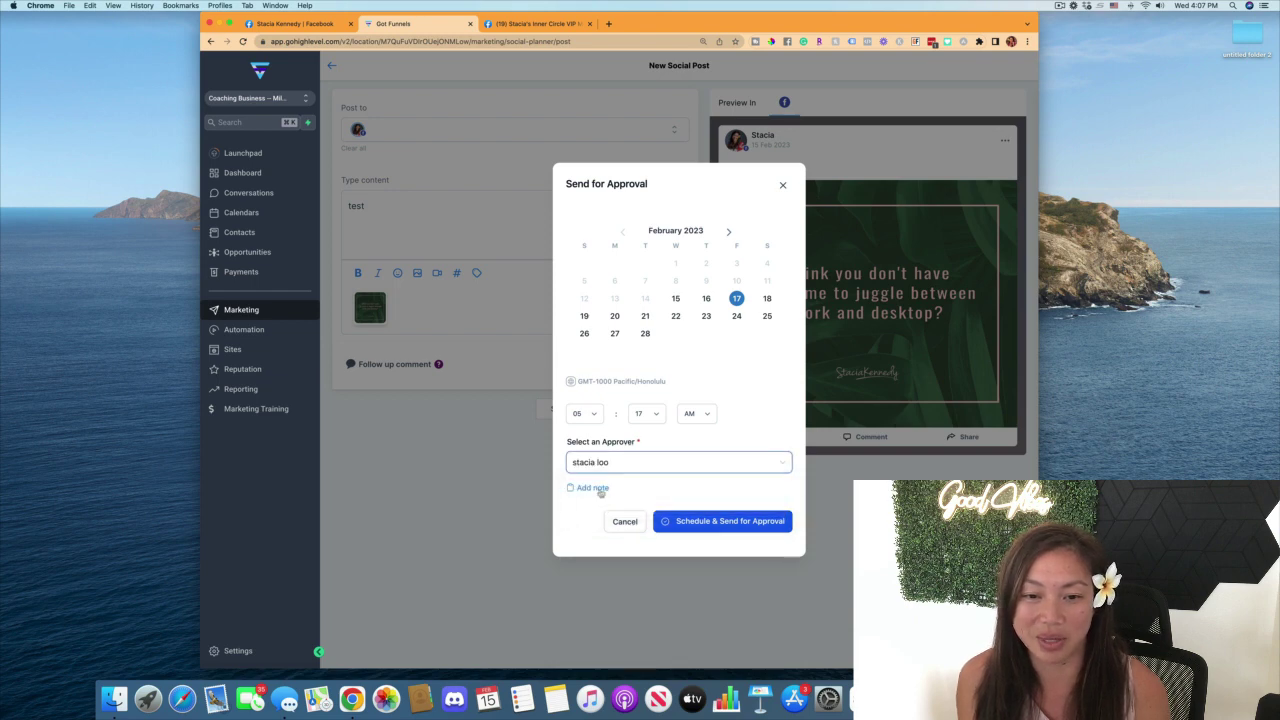
left_click(594, 488)
type("Review caption please")
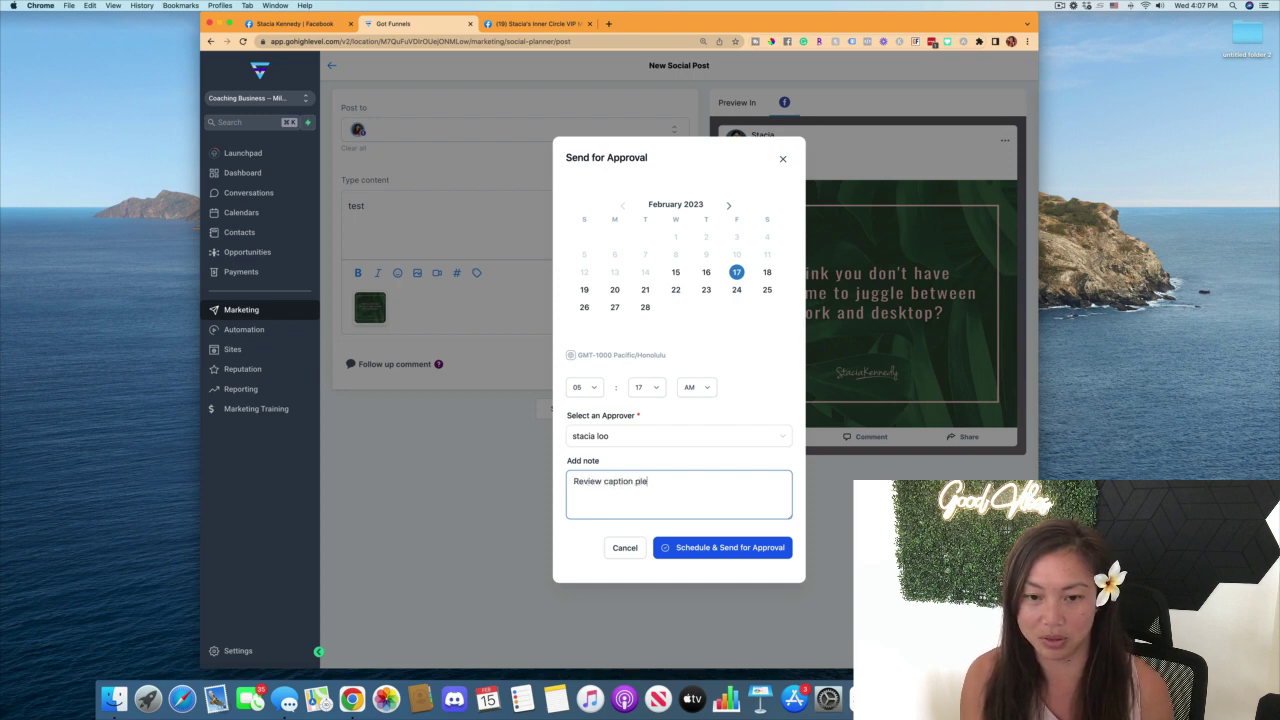
left_click(660, 553)
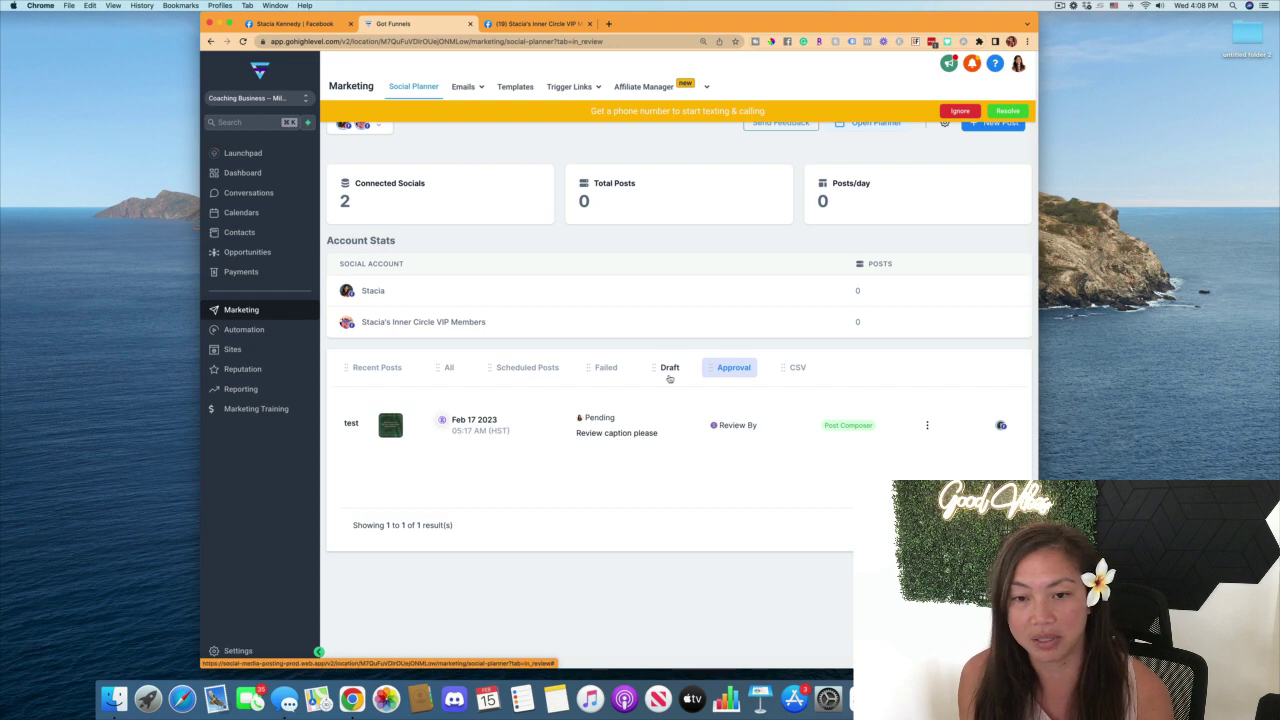
left_click(670, 372)
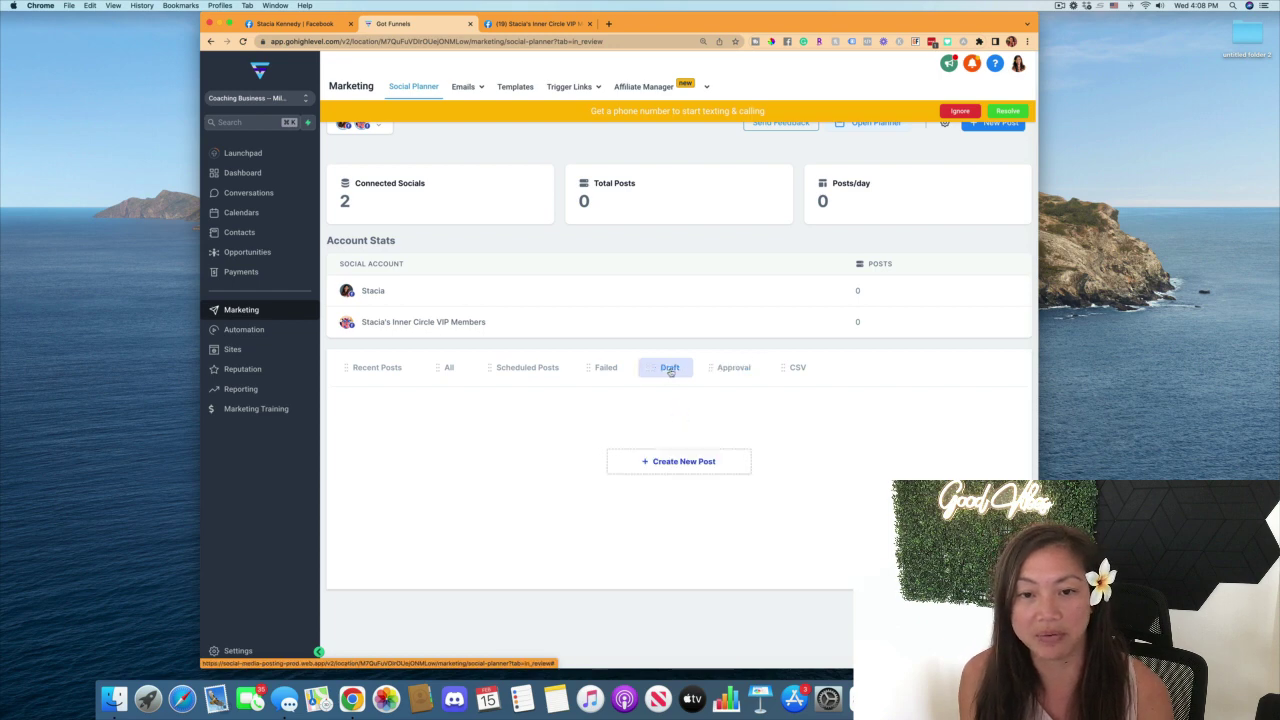
left_click(607, 369)
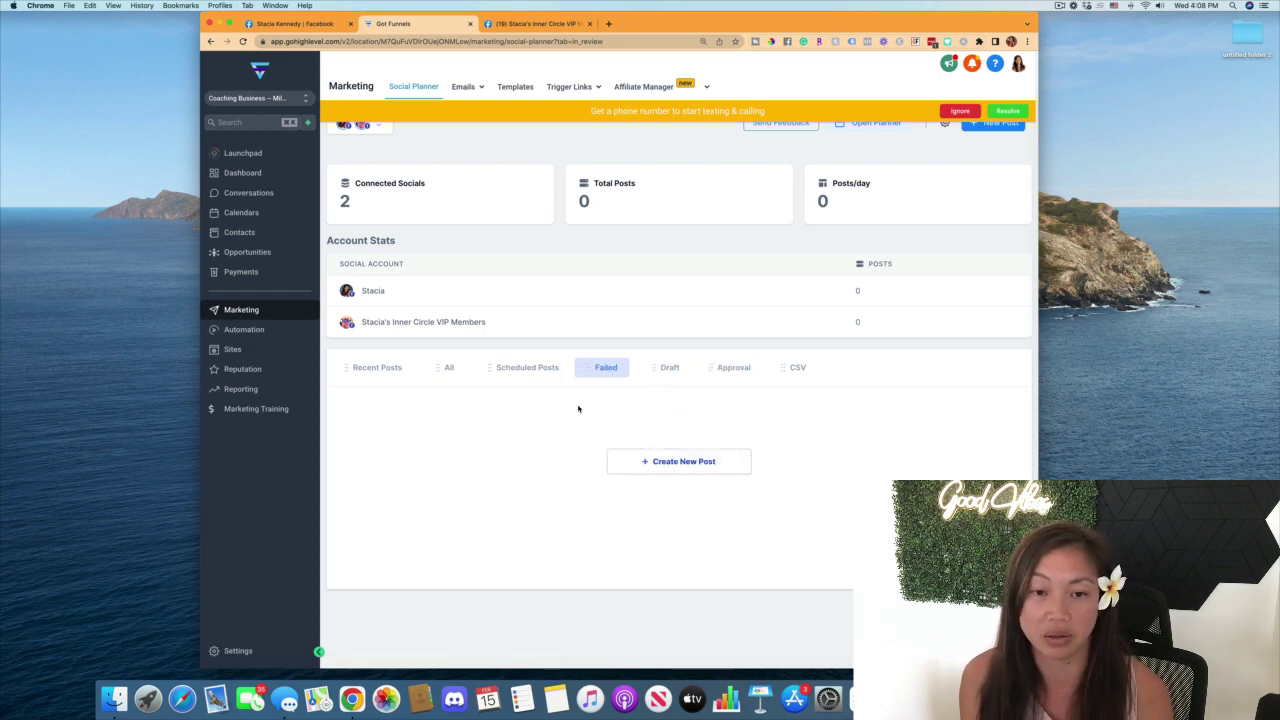
left_click(531, 372)
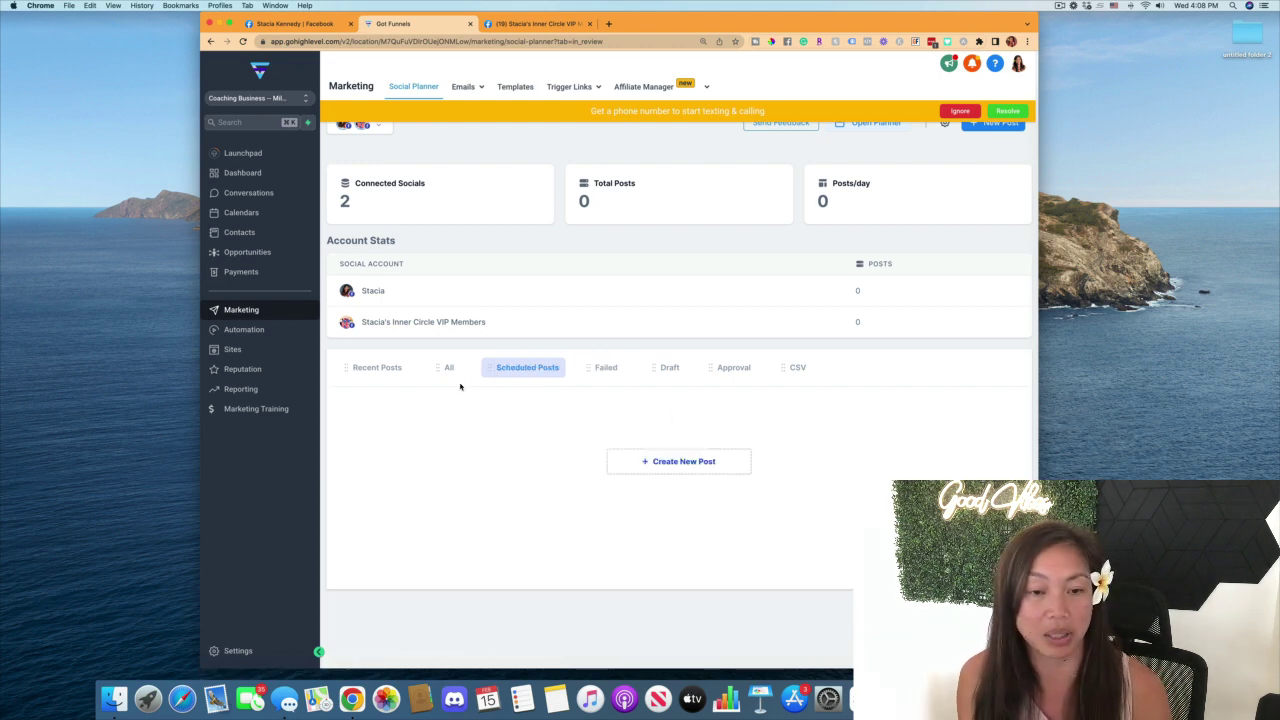
left_click(446, 370)
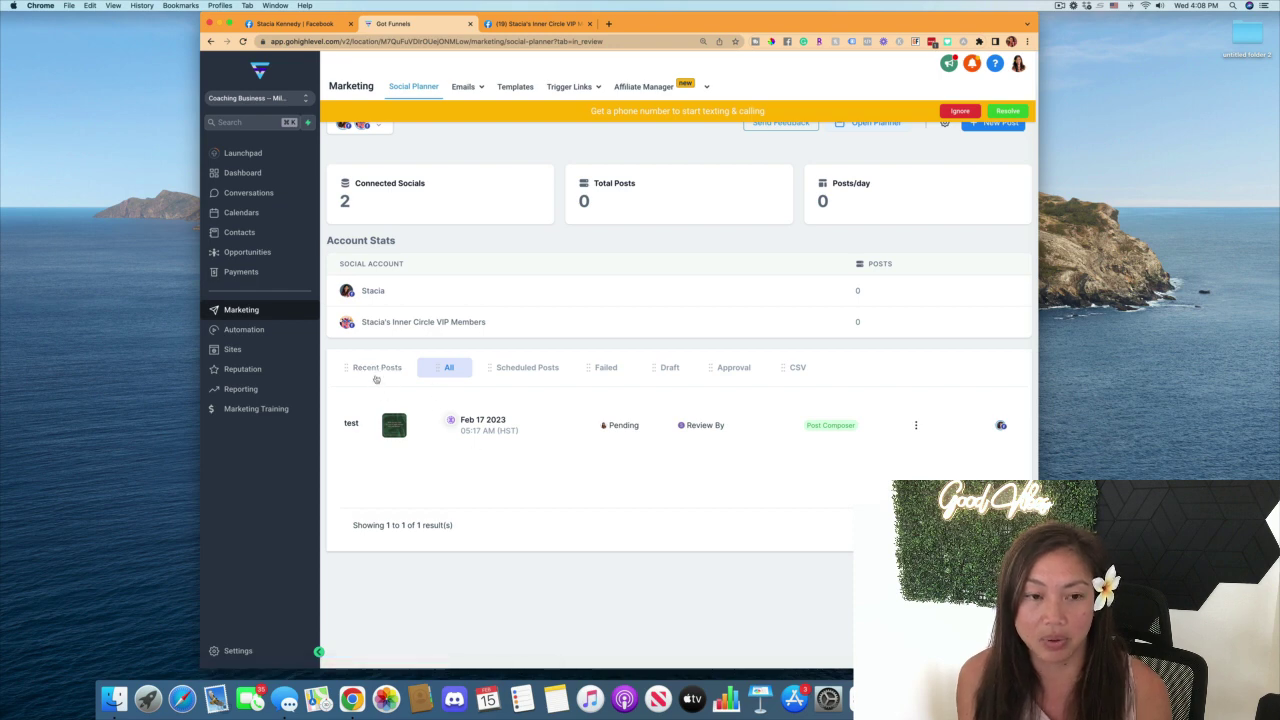
left_click(381, 372)
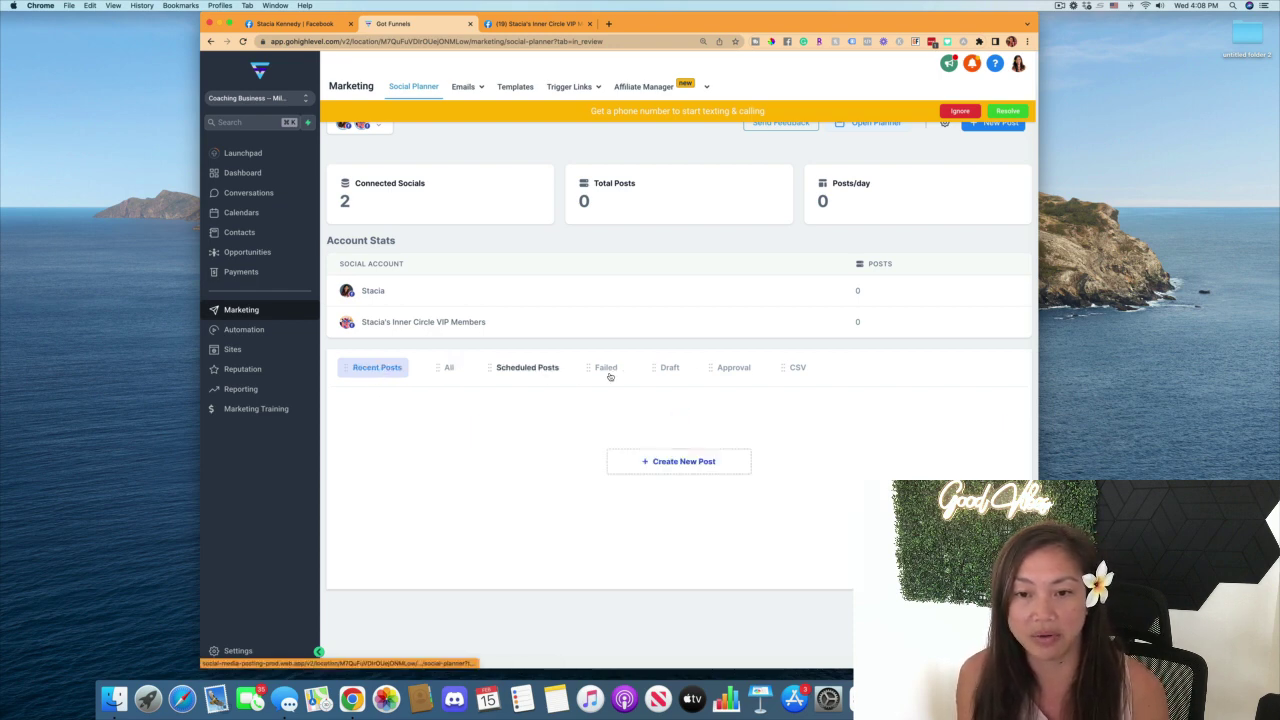
left_click(732, 368)
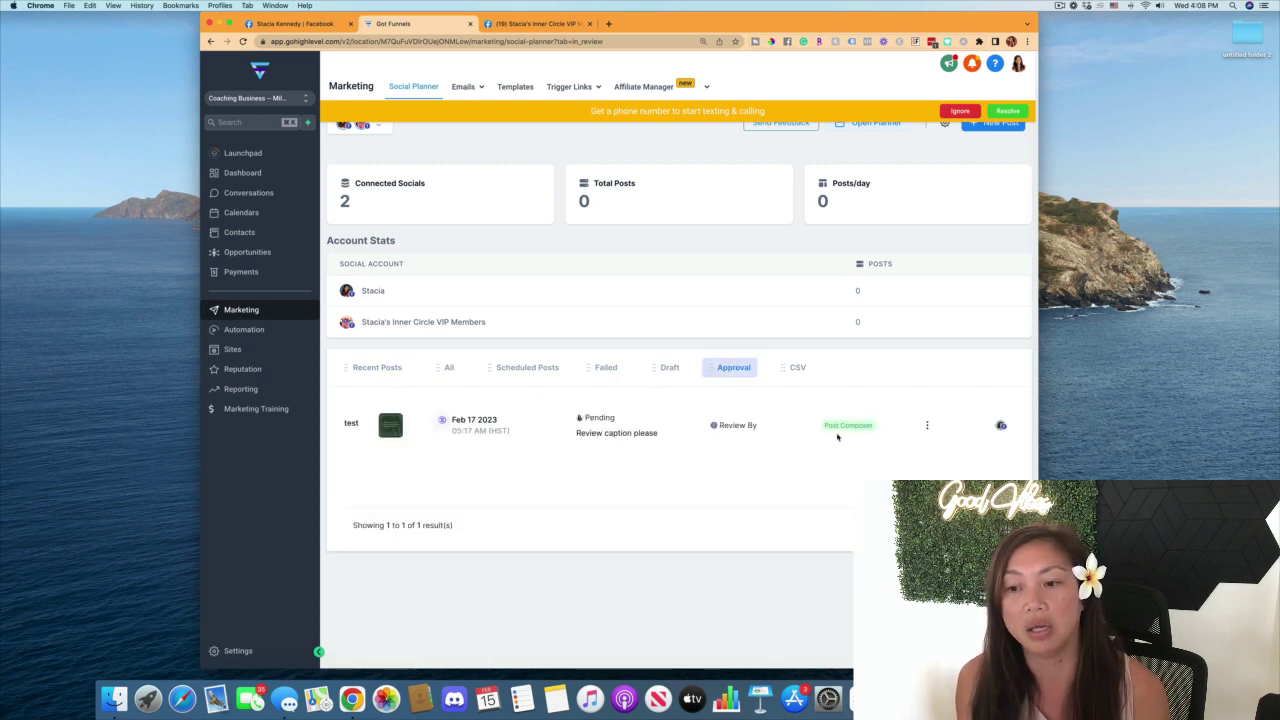
Log in as the staff approver user and list the test post awaiting approval.
left_click(1018, 63)
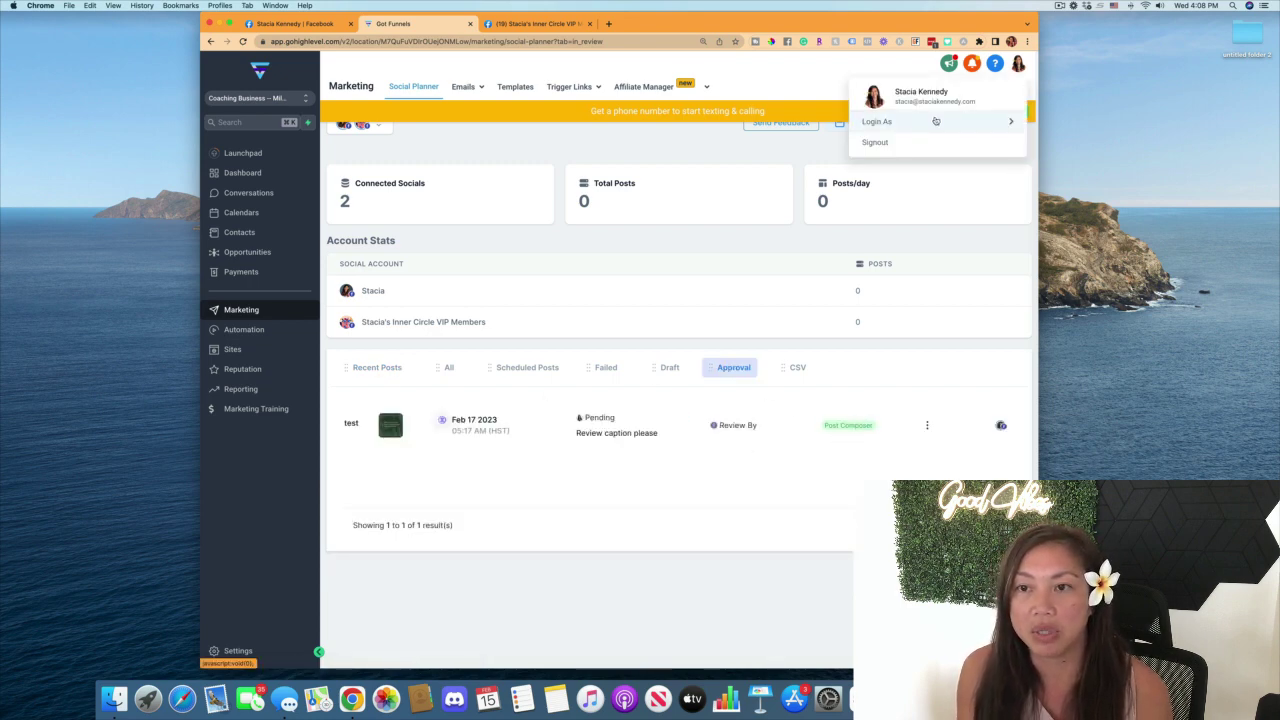
left_click(990, 122)
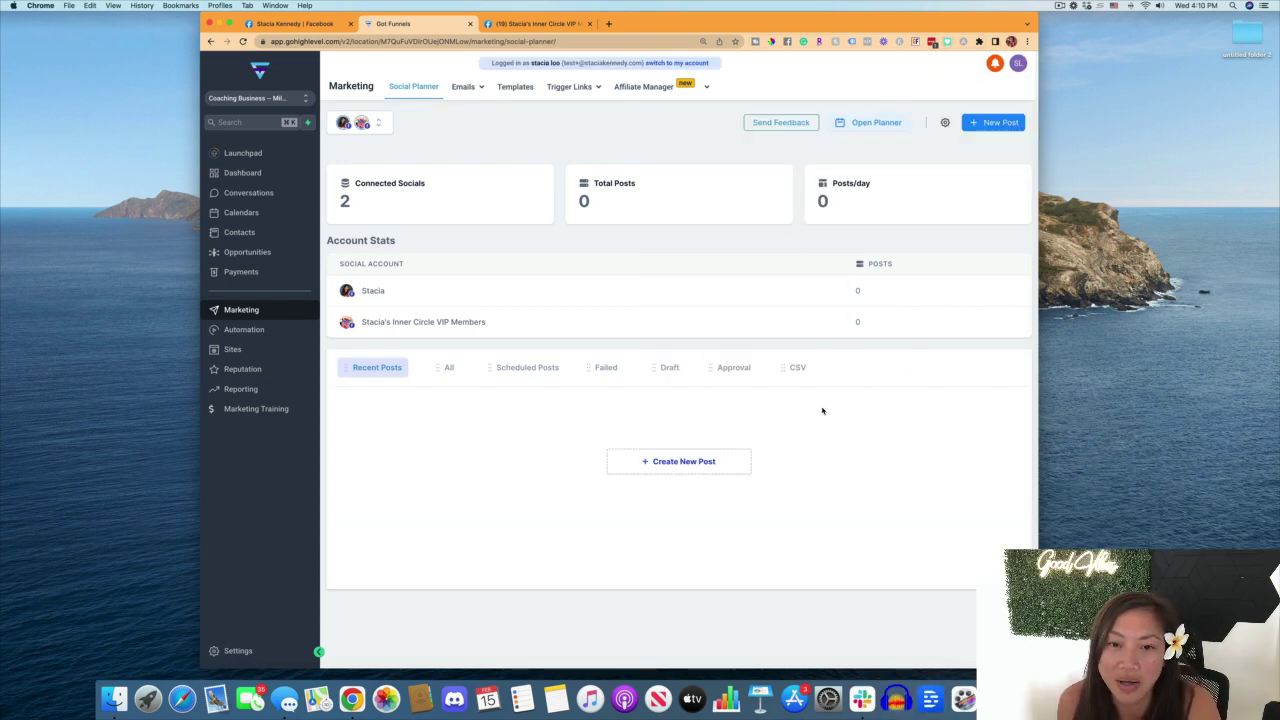
left_click(728, 369)
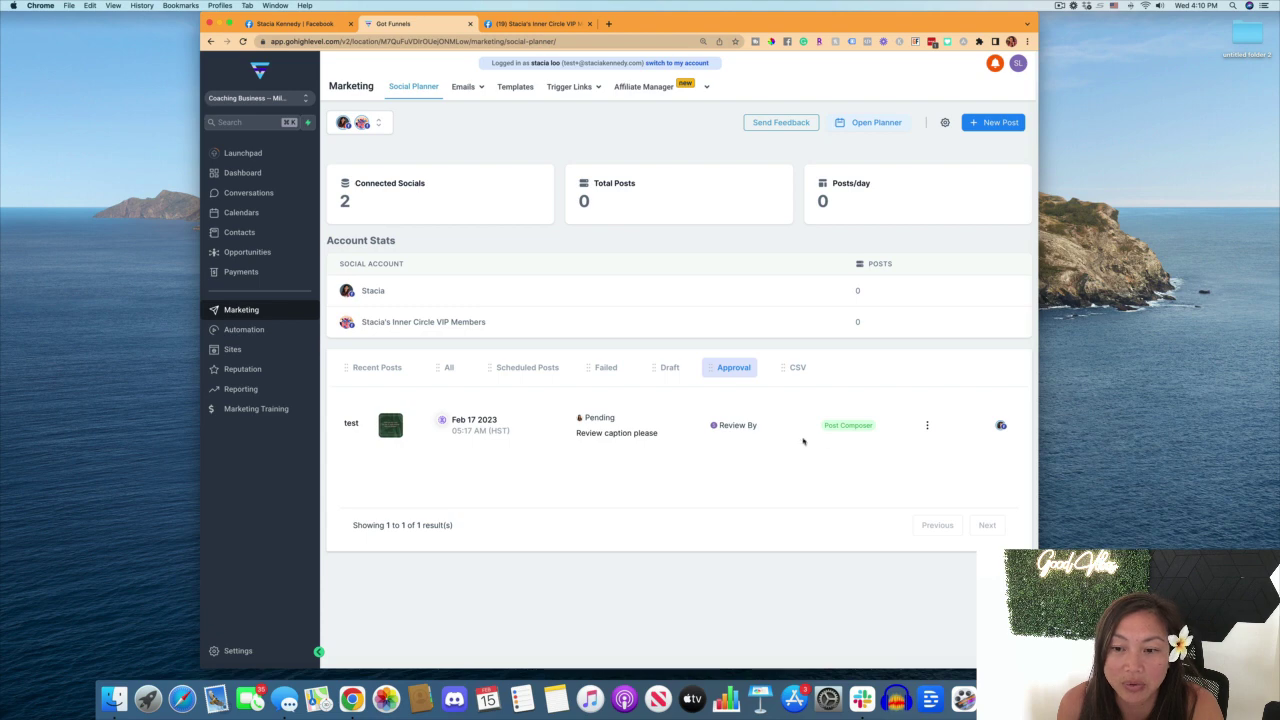
View the pending test post's approval request and back out of rejecting it.
left_click(927, 425)
left_click(925, 445)
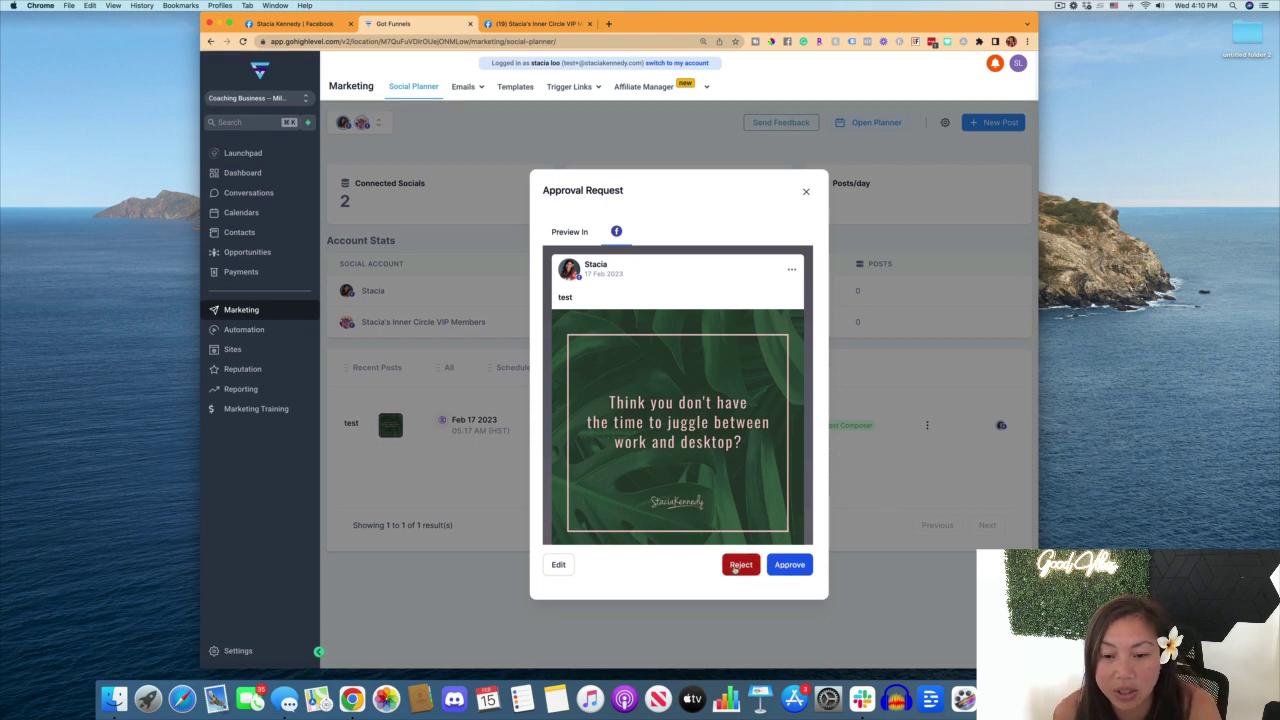
left_click(735, 568)
left_click(553, 392)
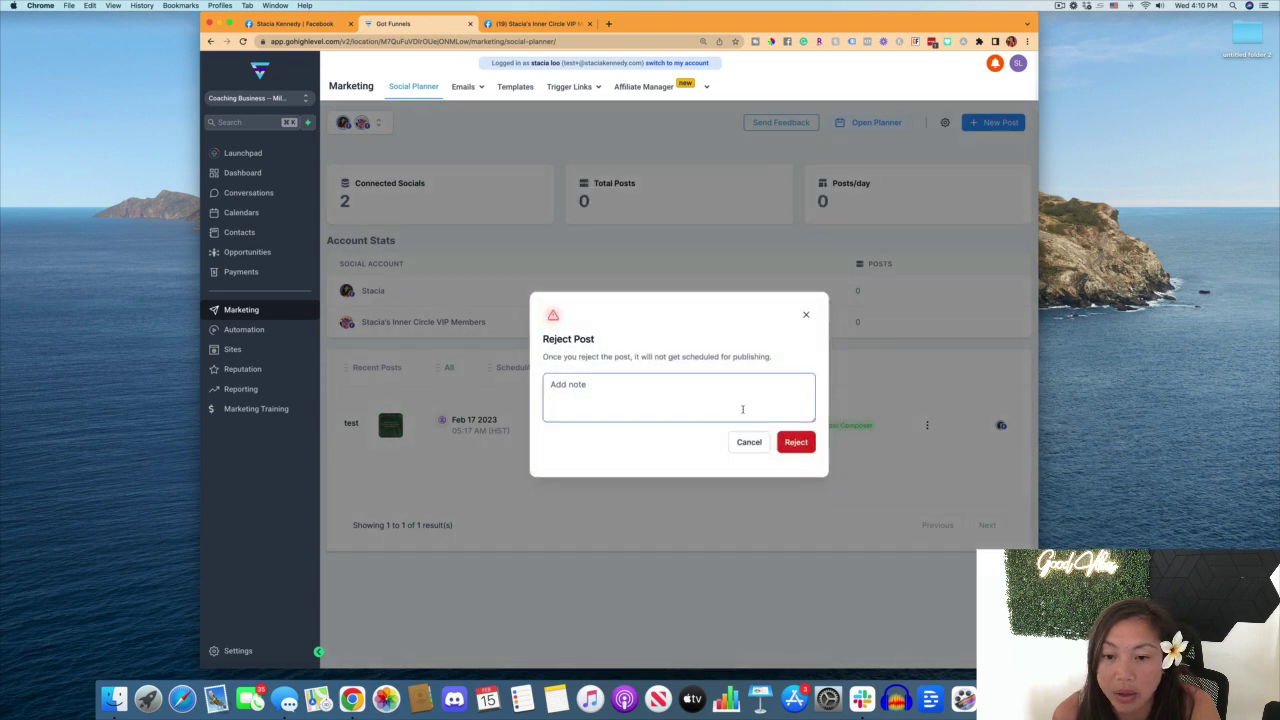
left_click(756, 447)
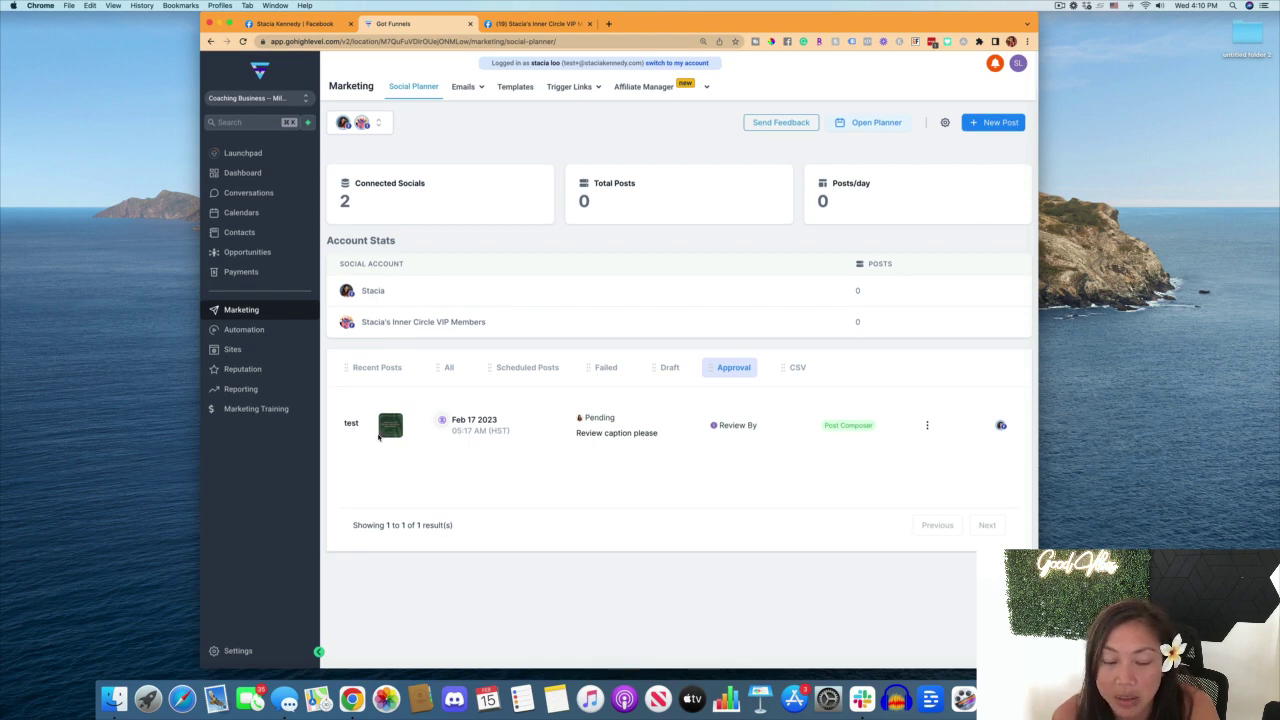
Reopen the approval request and approve the test post.
left_click(927, 427)
left_click(926, 445)
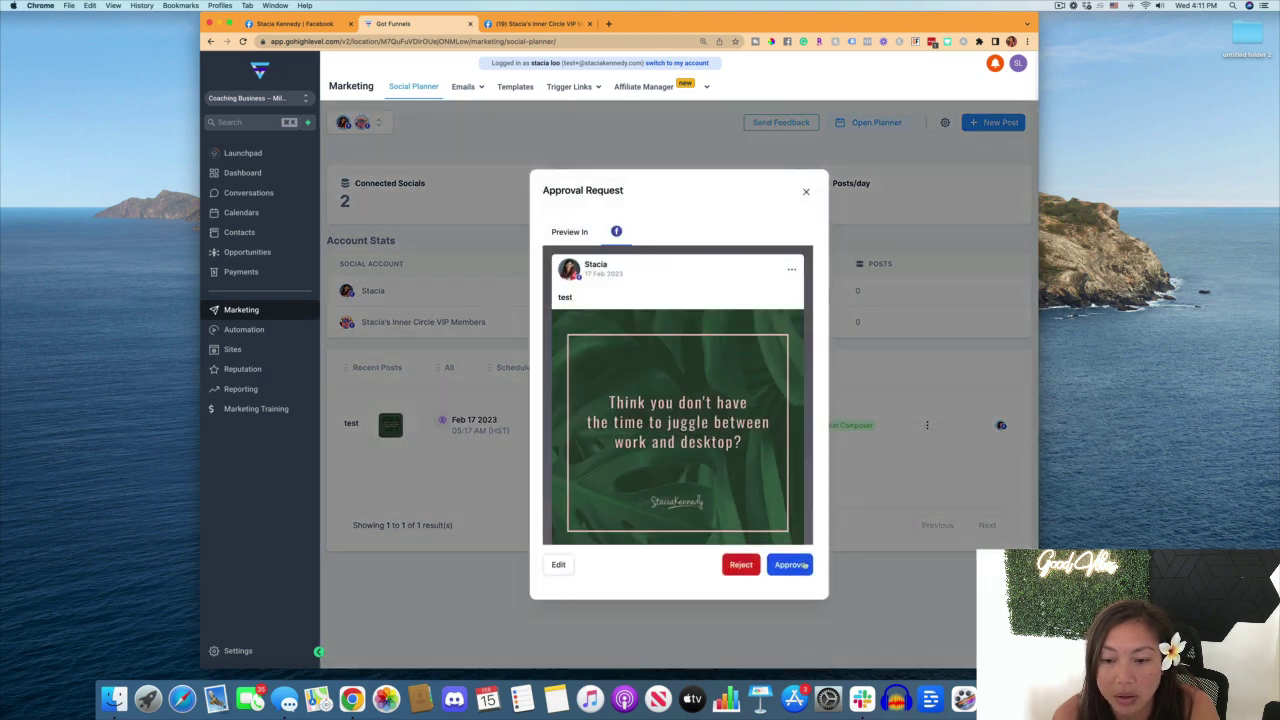
left_click(804, 565)
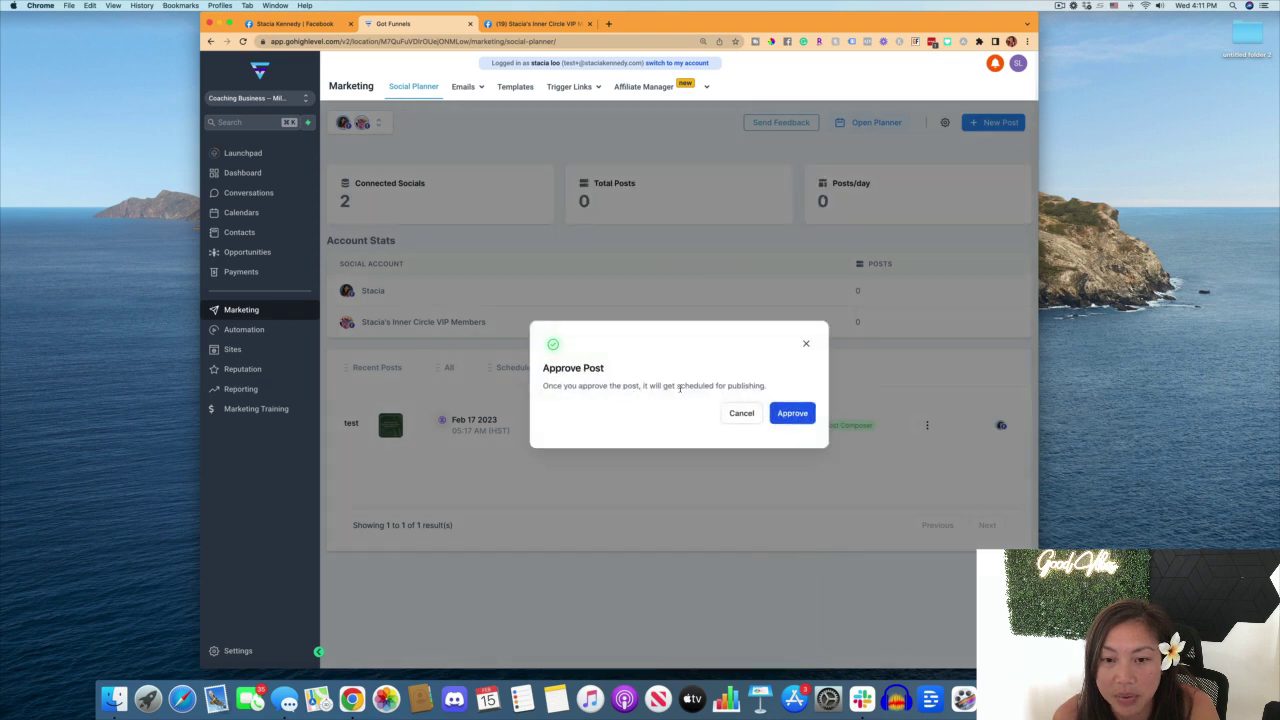
left_click(799, 412)
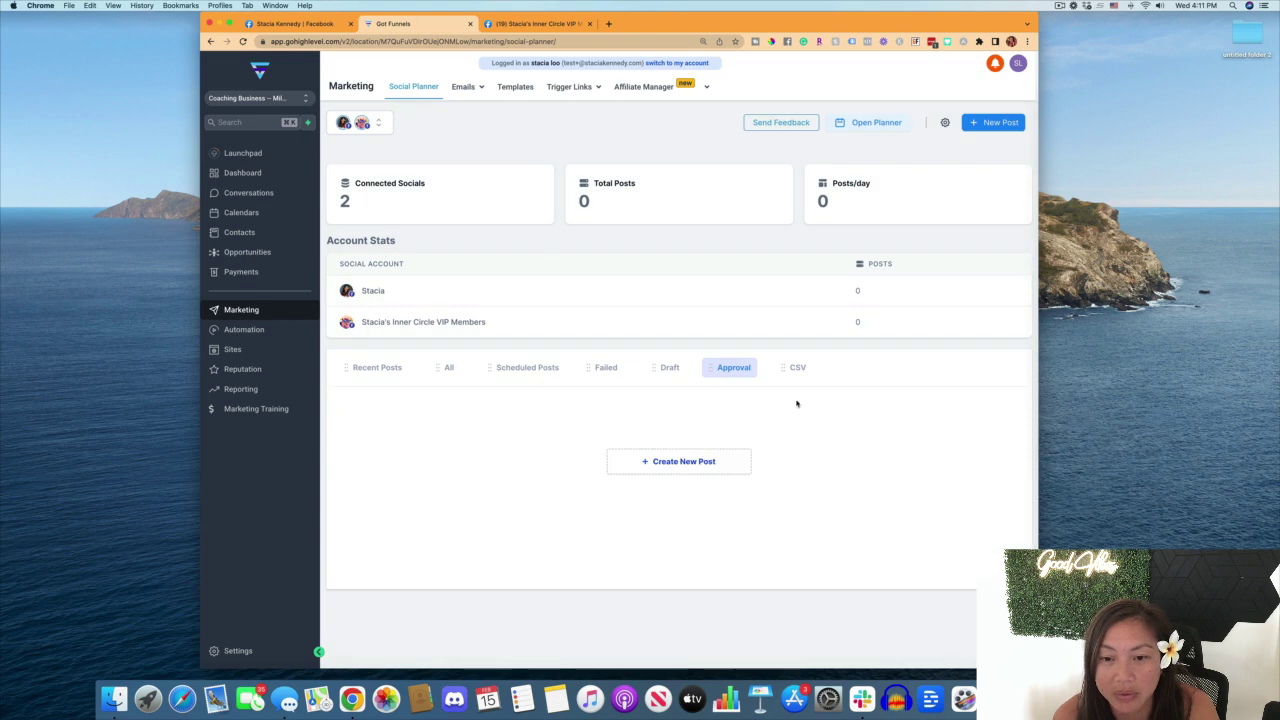
Open Scheduled Posts to confirm the approved test post is scheduled for Feb 17 2023.
left_click(521, 370)
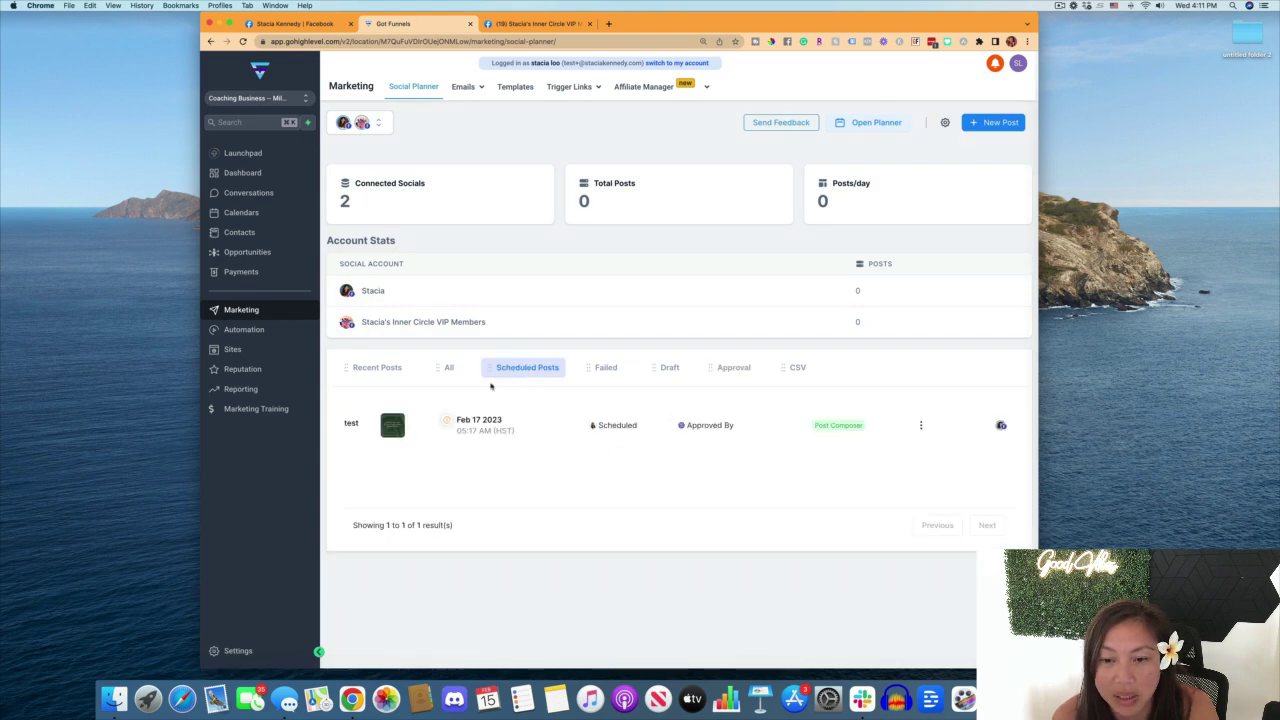